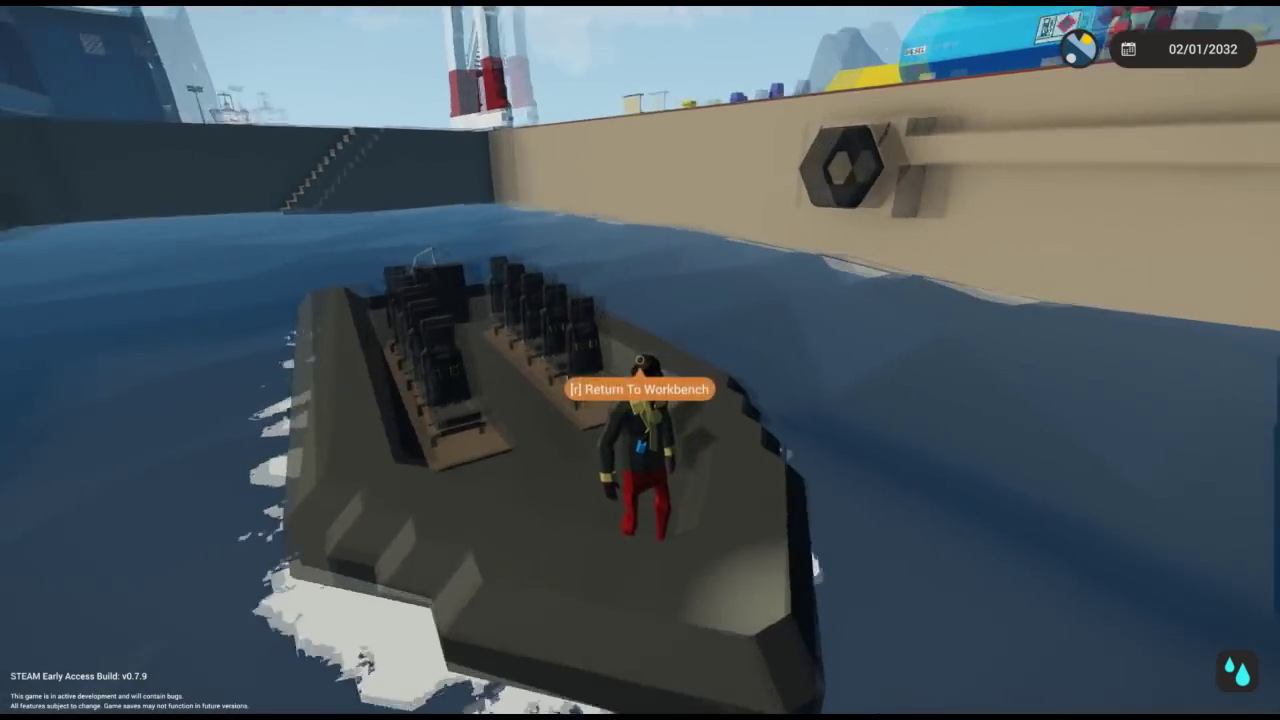
Step: Walk forward along the dark boat's deck to the rear console
key("w")
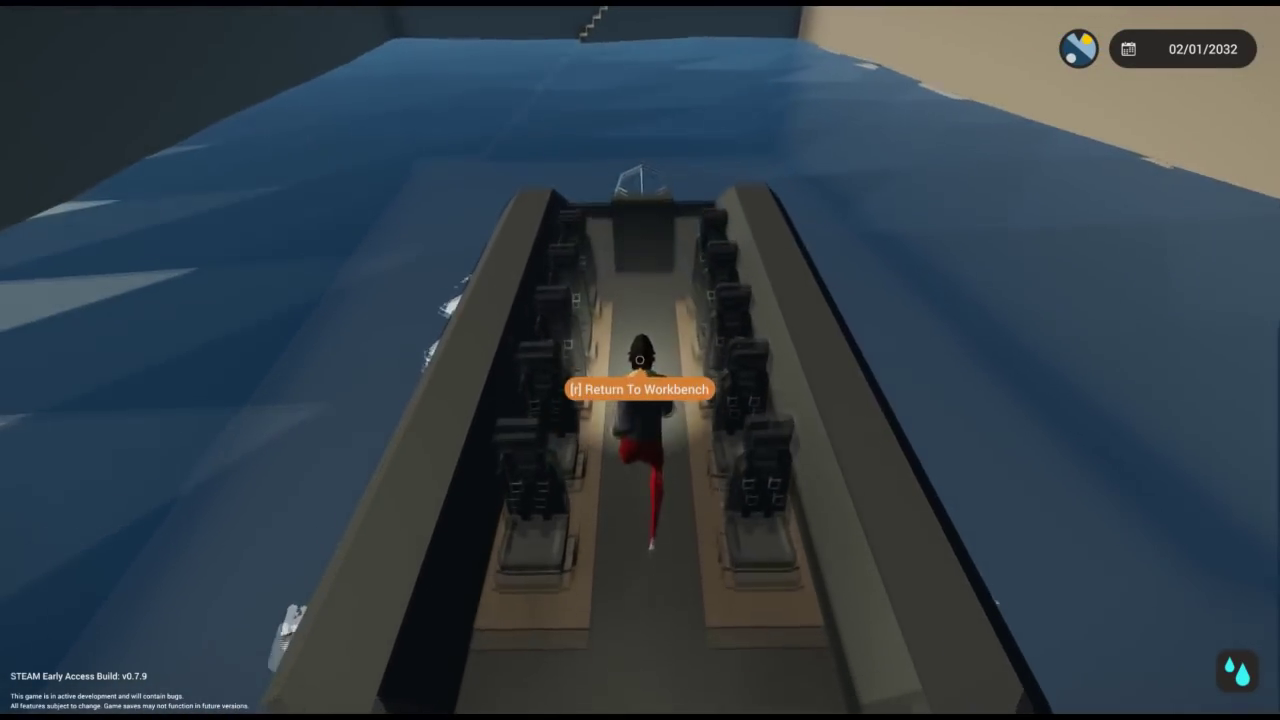
key("w")
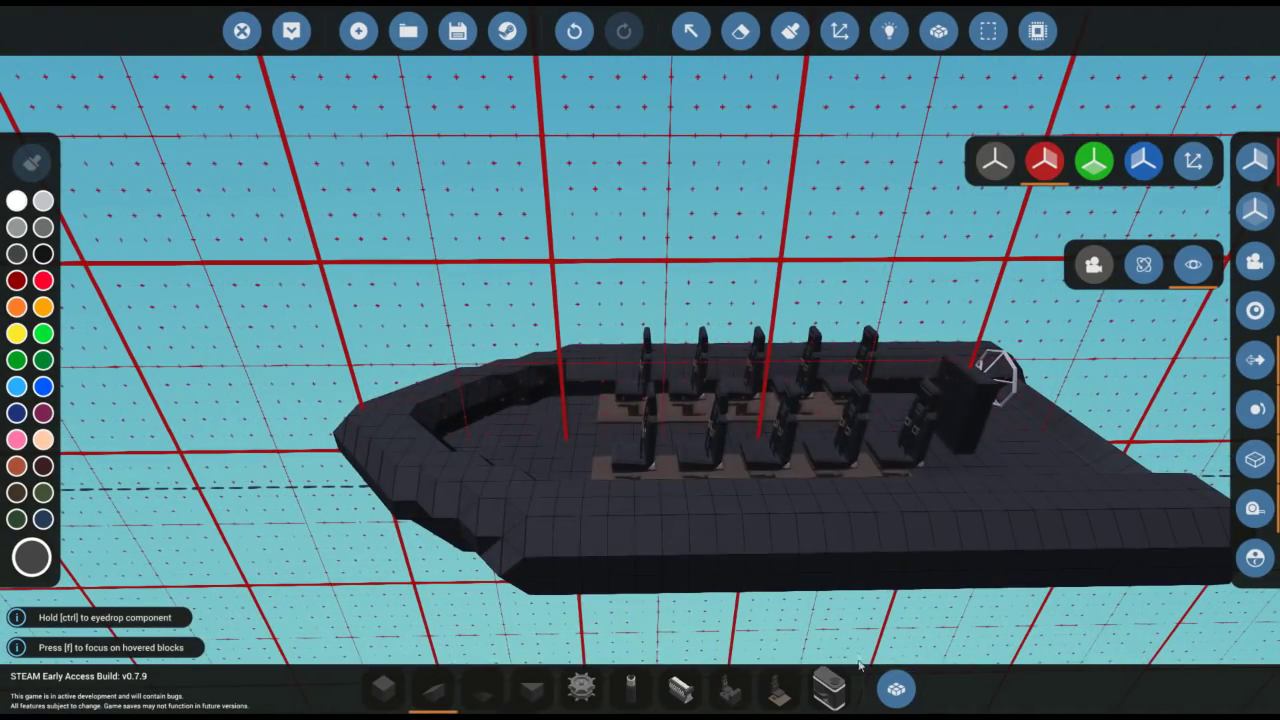
Step: Find the Small Electric Motor with a 'mot' search and mount a mirrored pair under the stern, redoing the misplaced first attempt
left_click(895, 690)
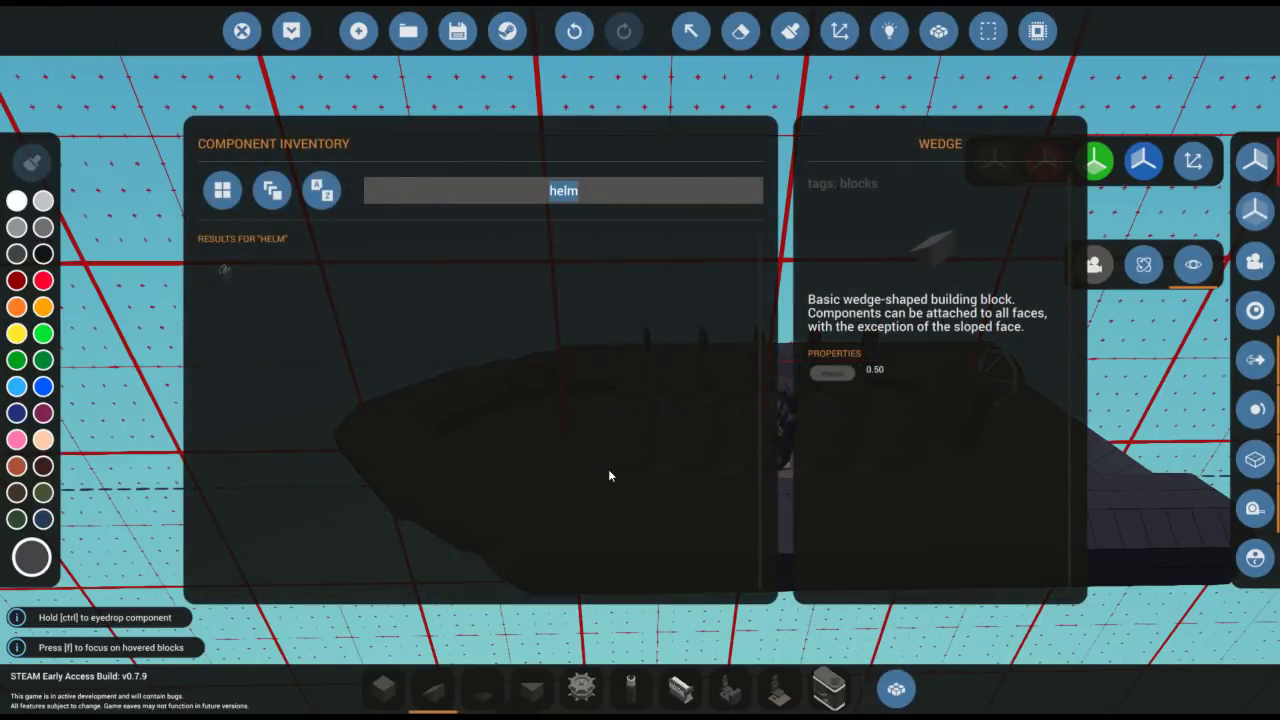
type("mot")
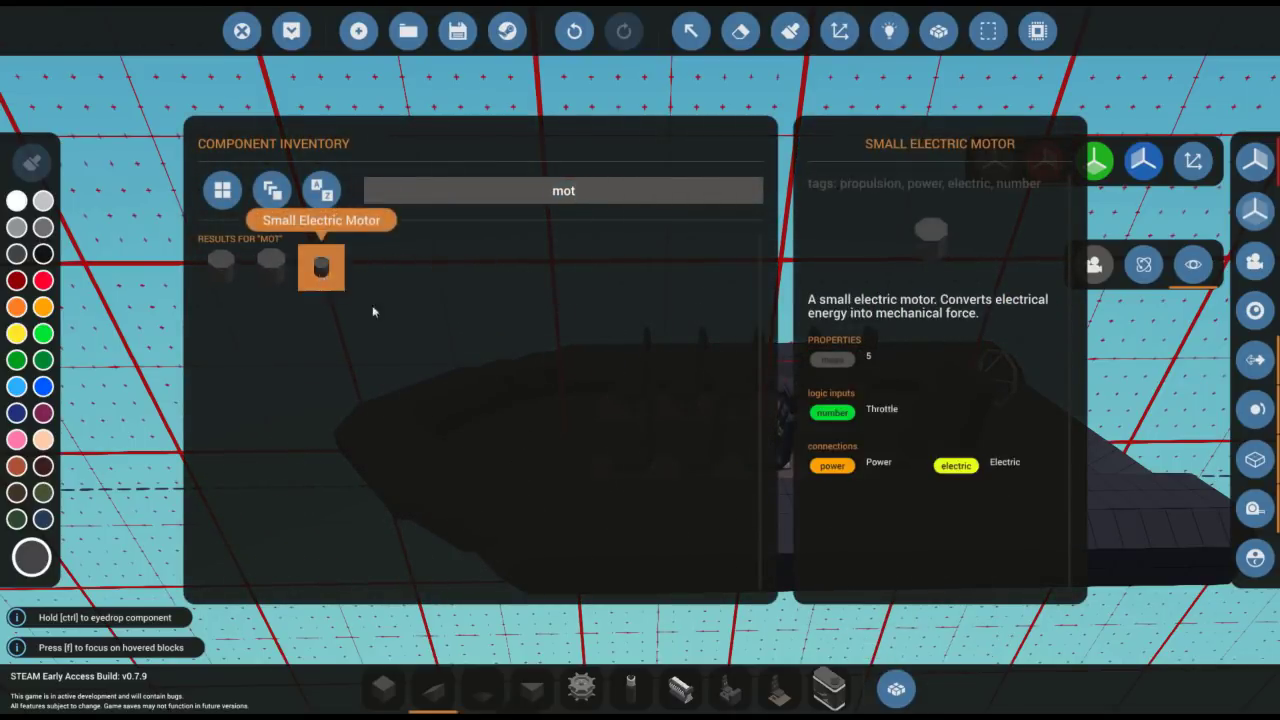
left_click(895, 690)
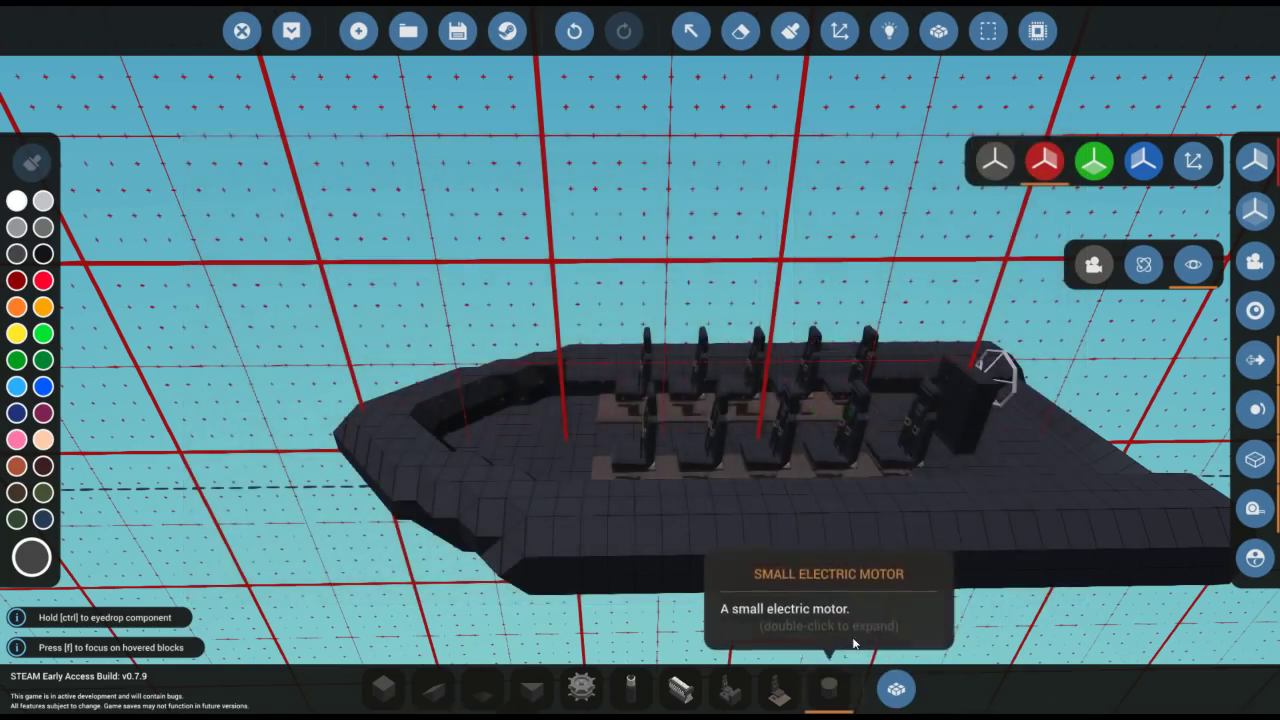
left_click(829, 688)
key("f")
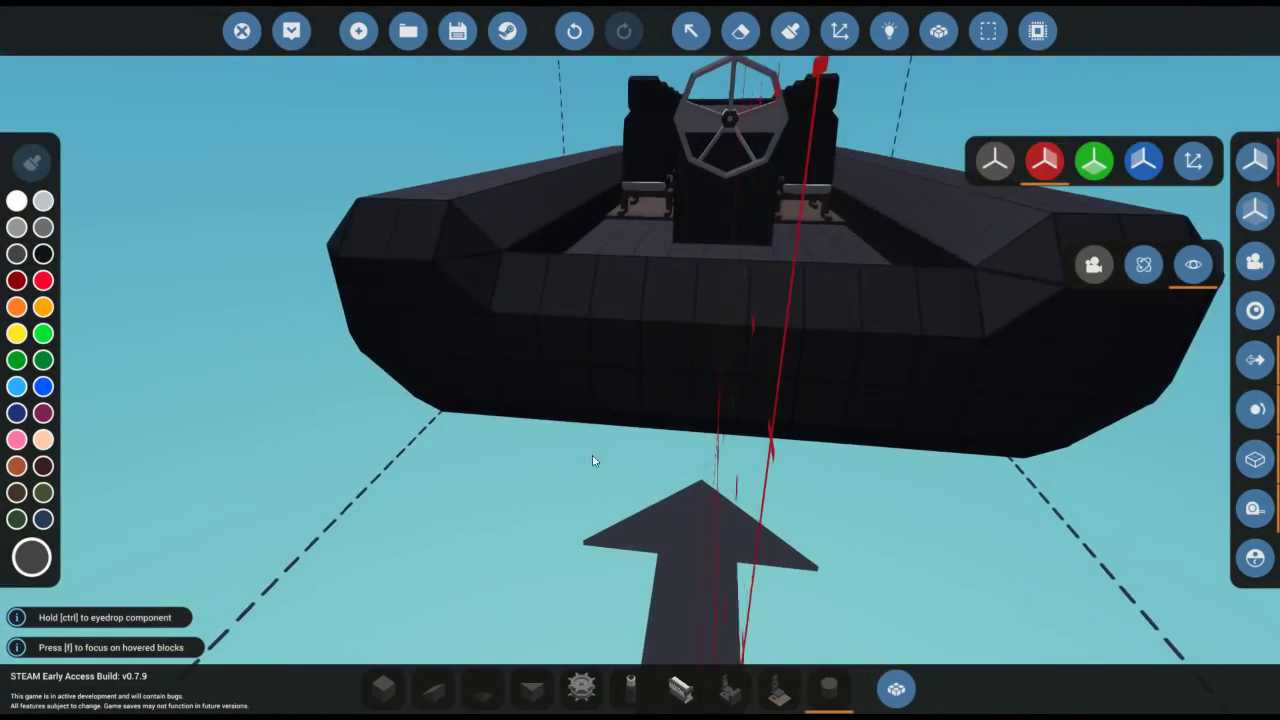
left_click(576, 399)
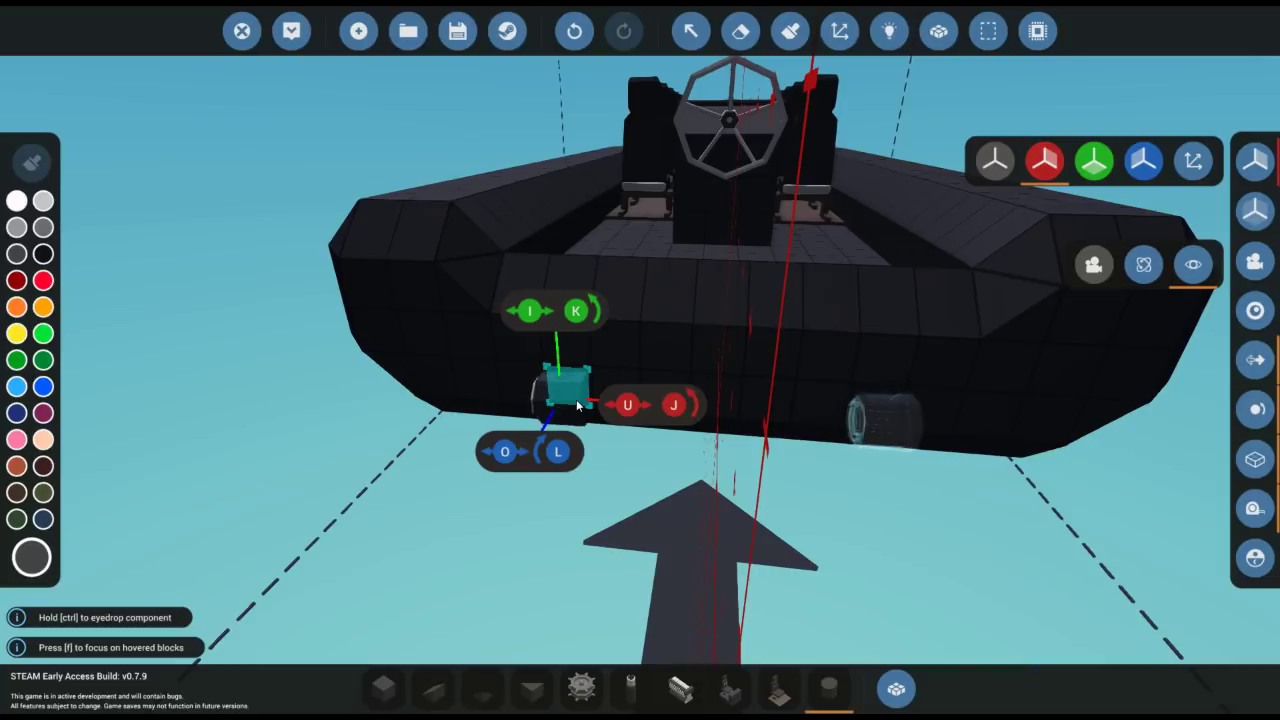
key("x")
left_click(578, 398)
key("x")
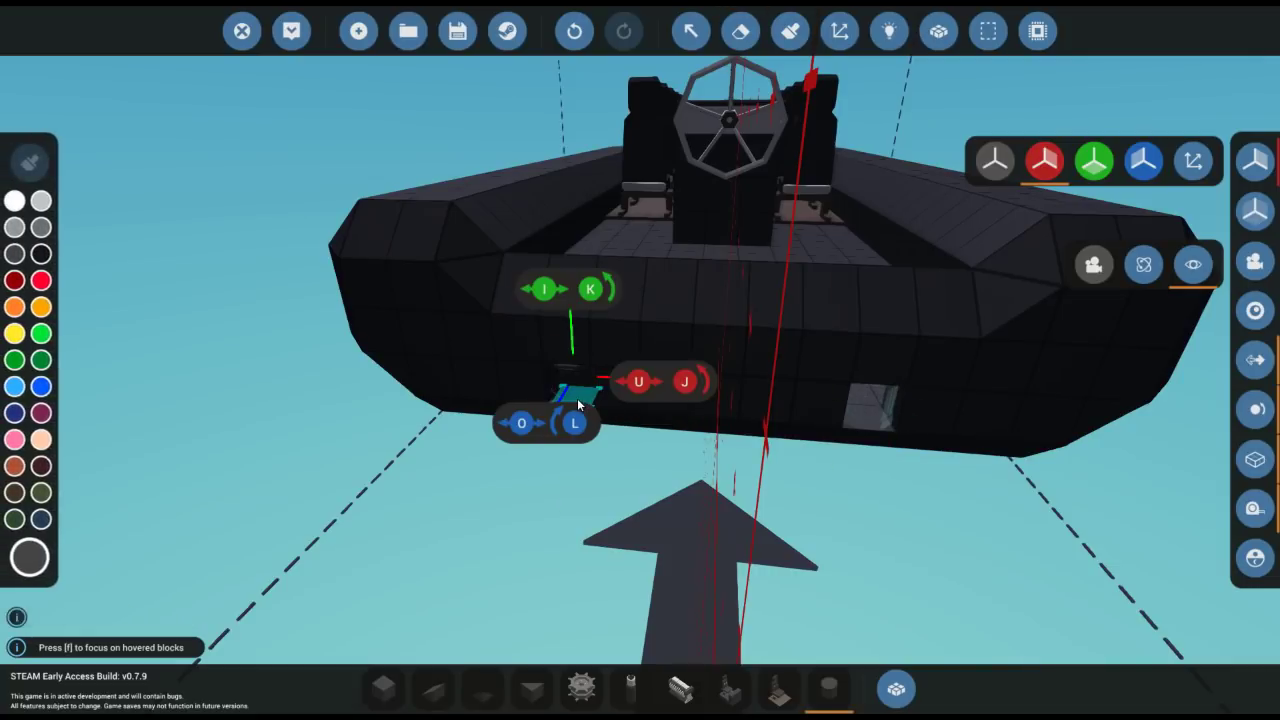
left_click(577, 398)
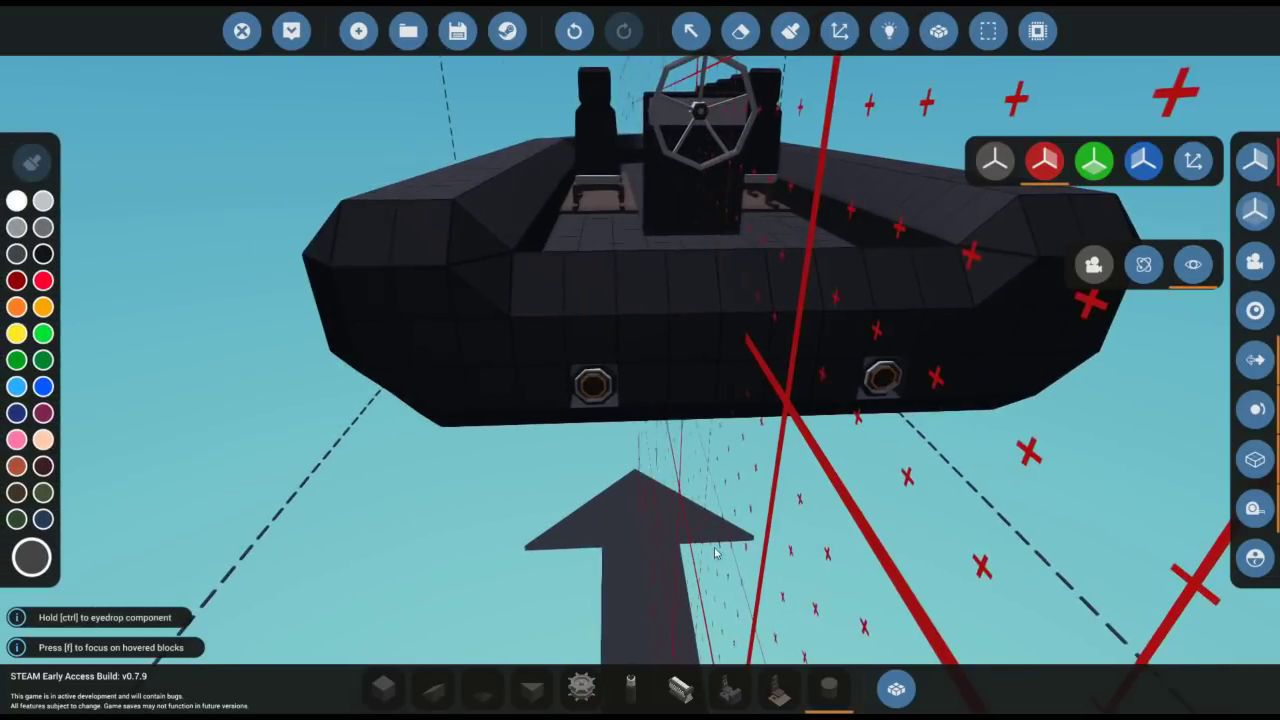
left_click(889, 680)
Step: Search 'pr' for propellers and place another motor on the hull wall
type("pr")
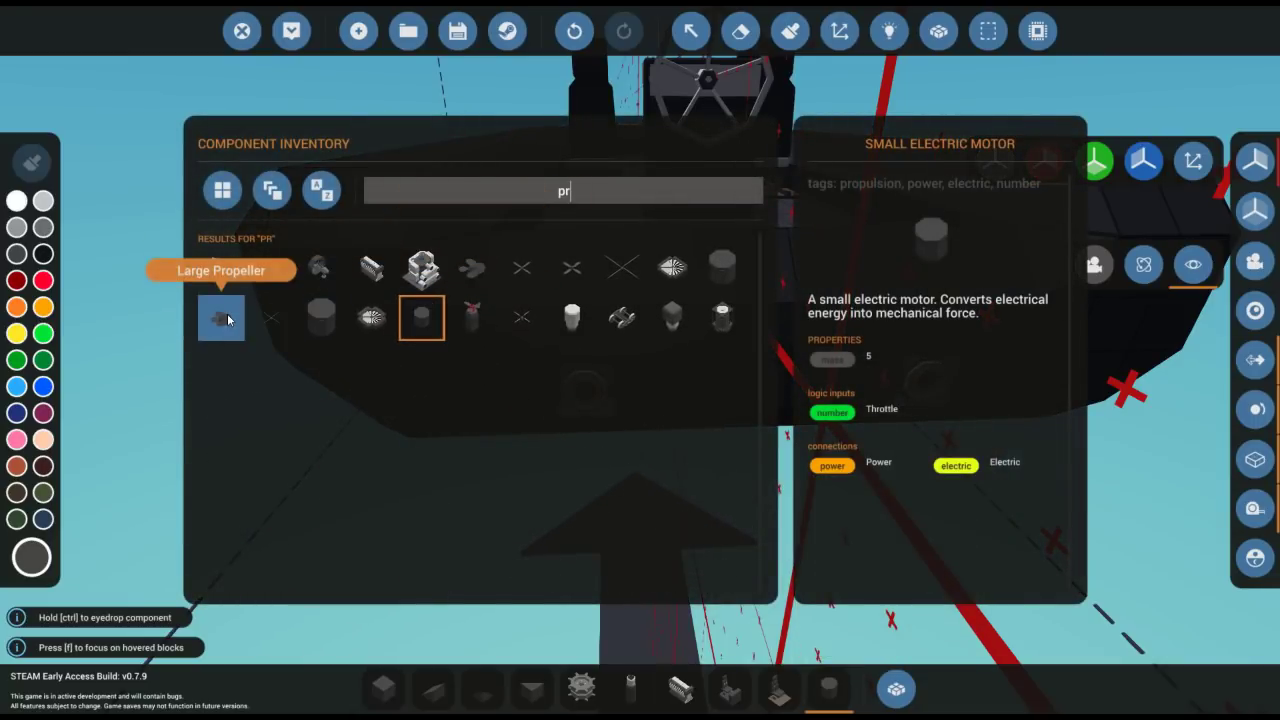
left_click(890, 684)
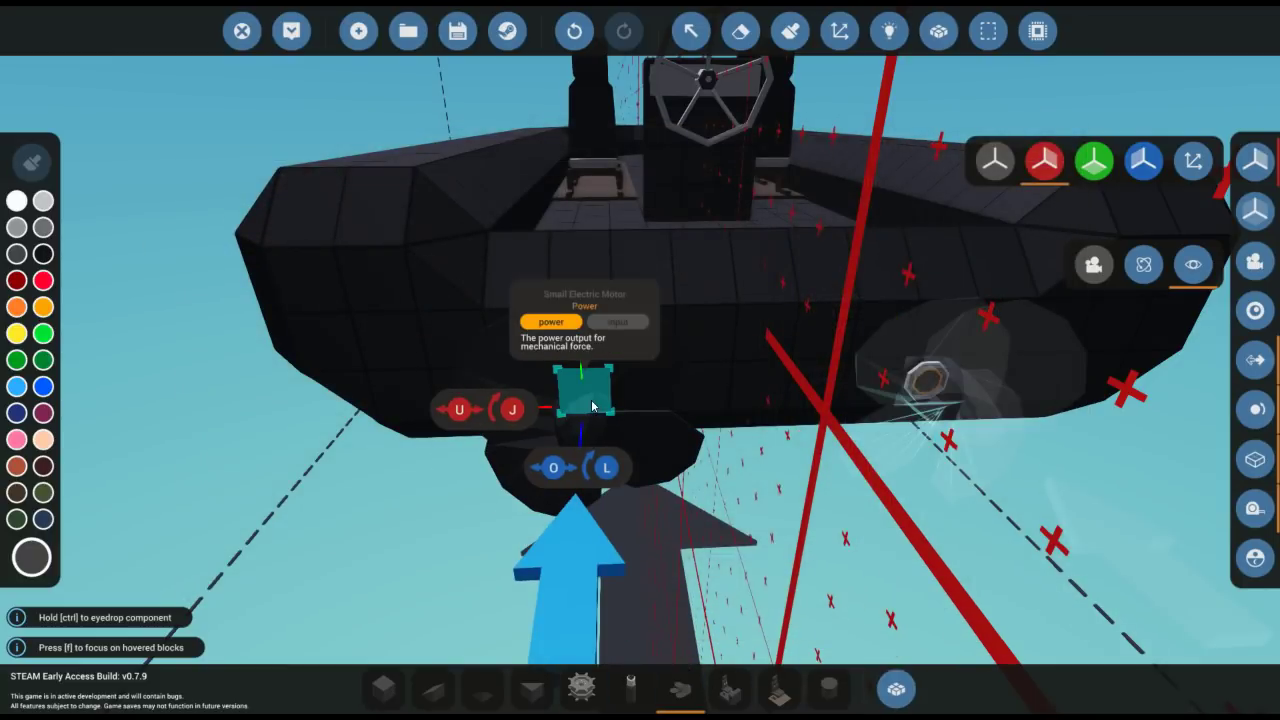
key("a")
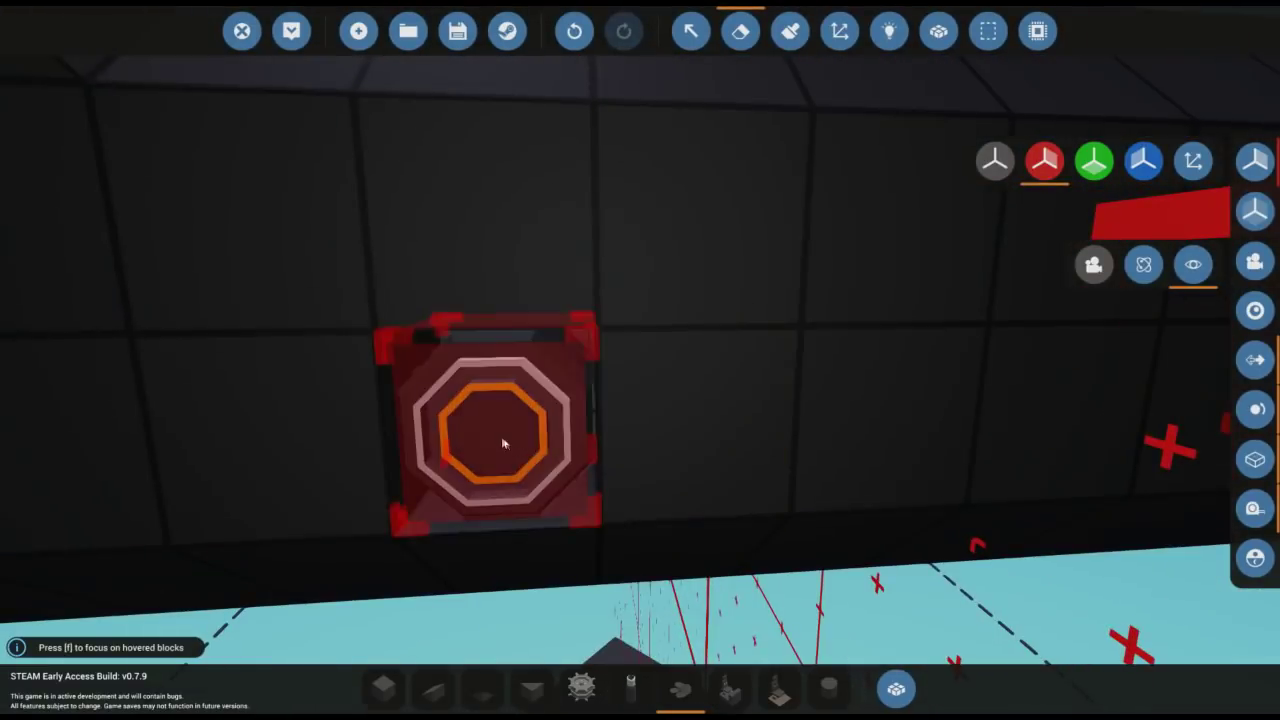
left_click(829, 688)
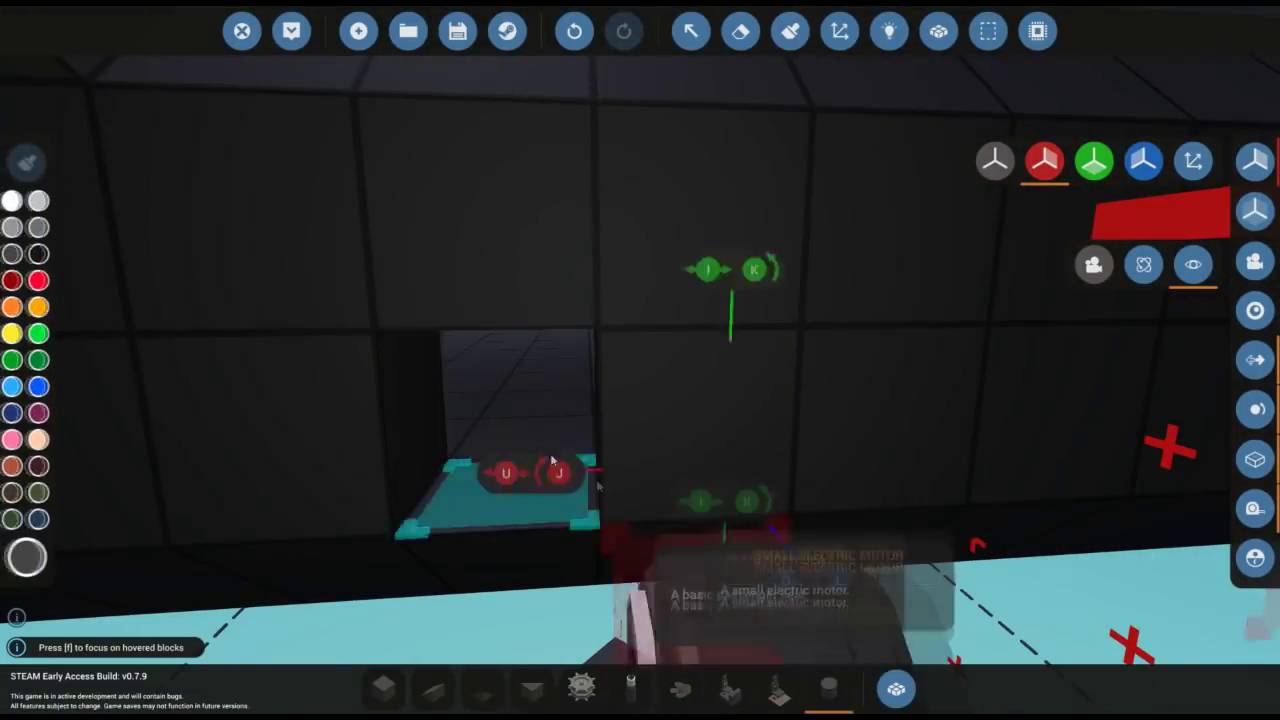
left_click(530, 402)
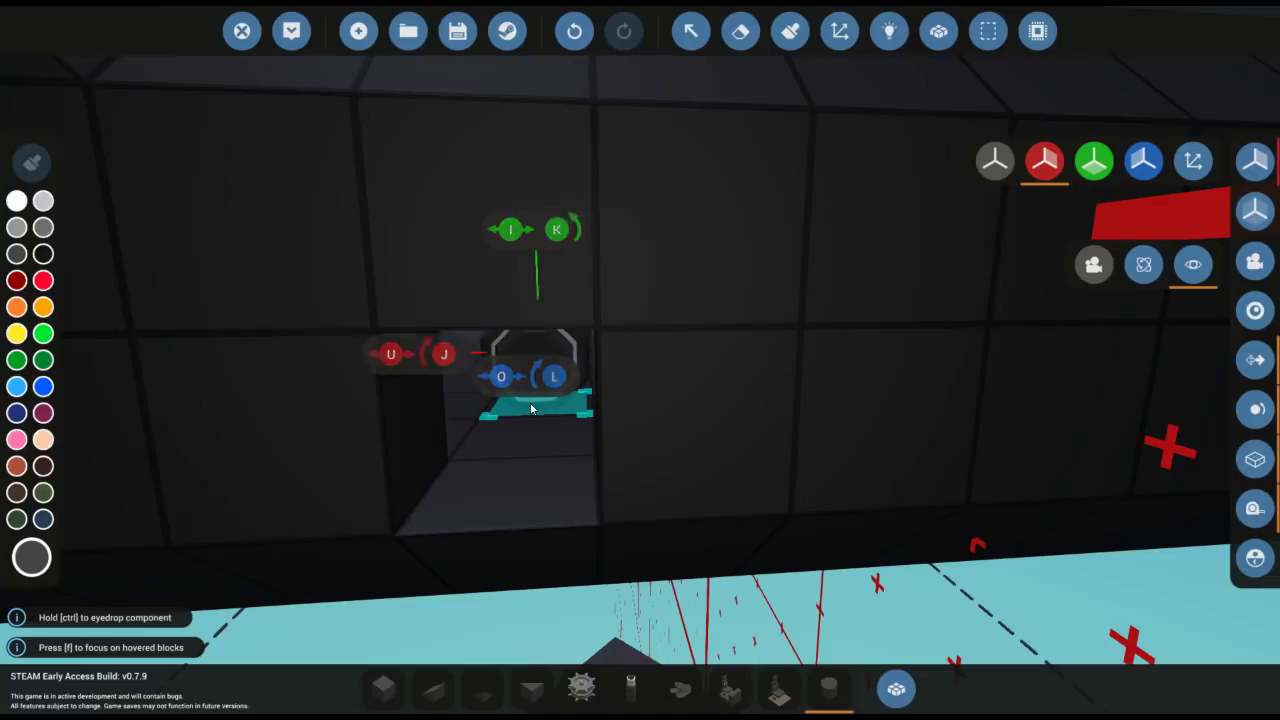
Step: Select the Small Propeller and orbit to a close rear view of the stern
left_click(884, 676)
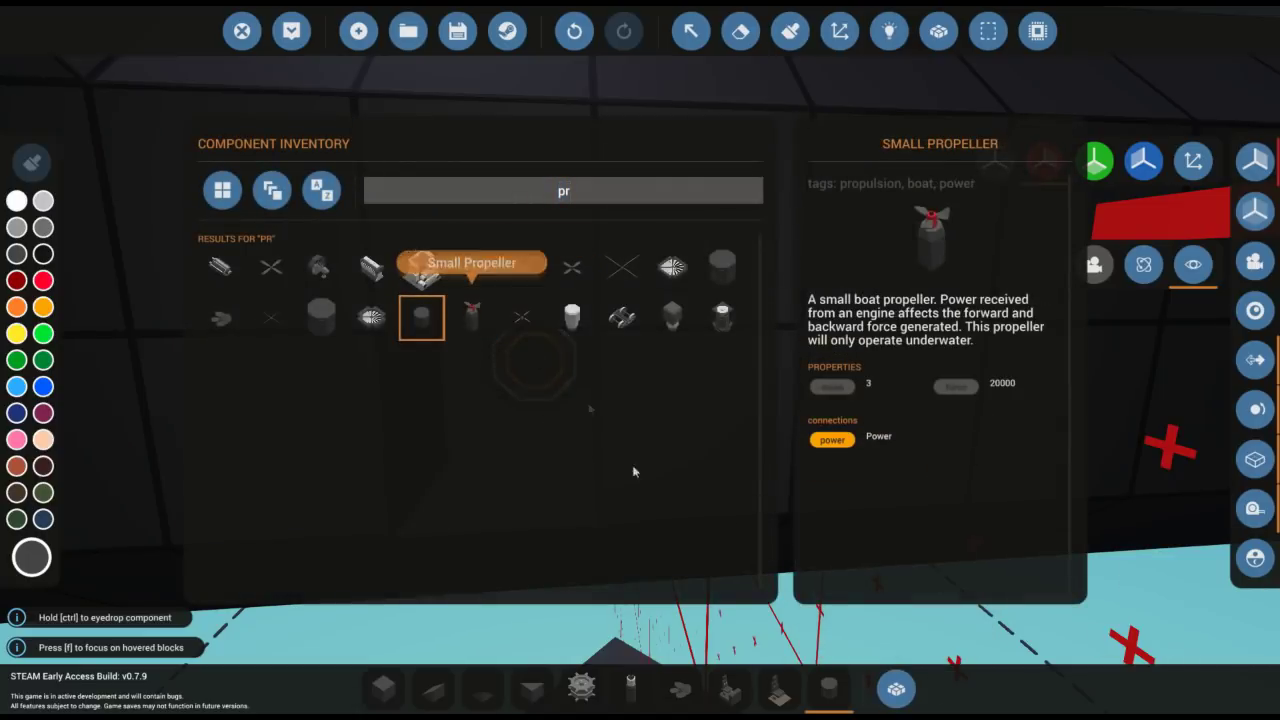
left_click(896, 688)
scroll(562, 393, "down", 5)
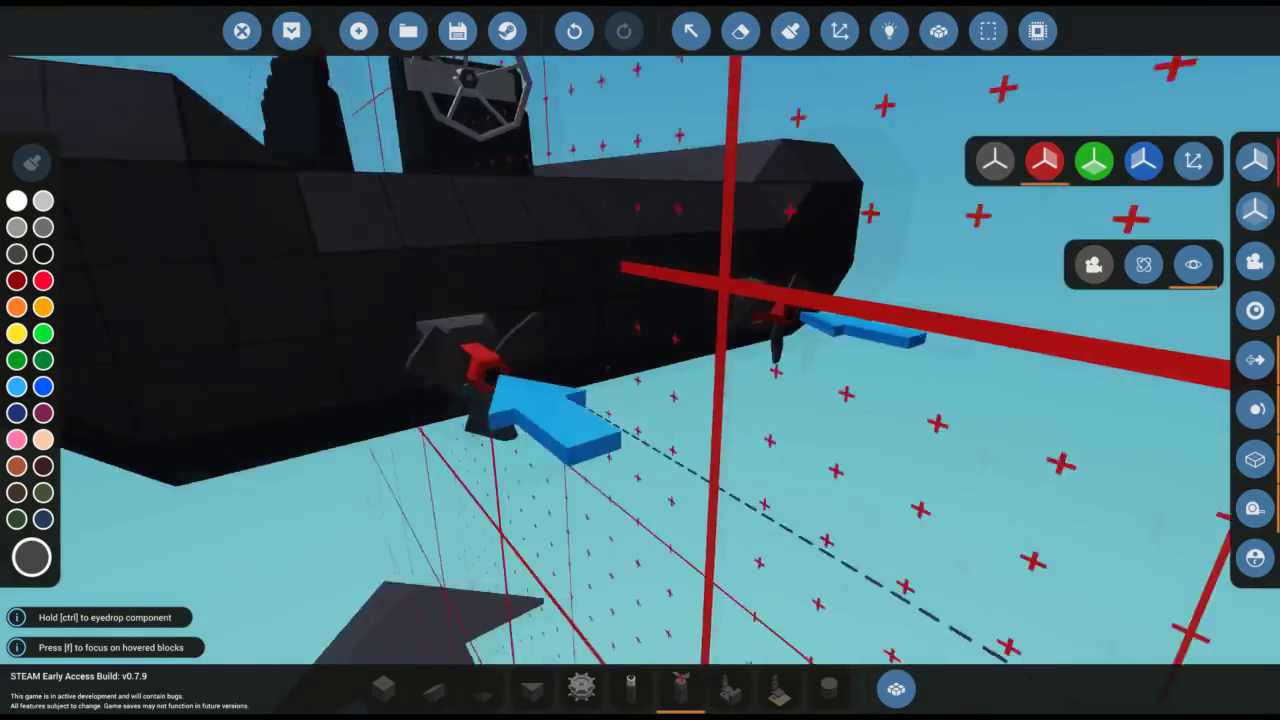
left_click_drag(696, 542, 694, 543)
scroll(694, 543, "up", 5)
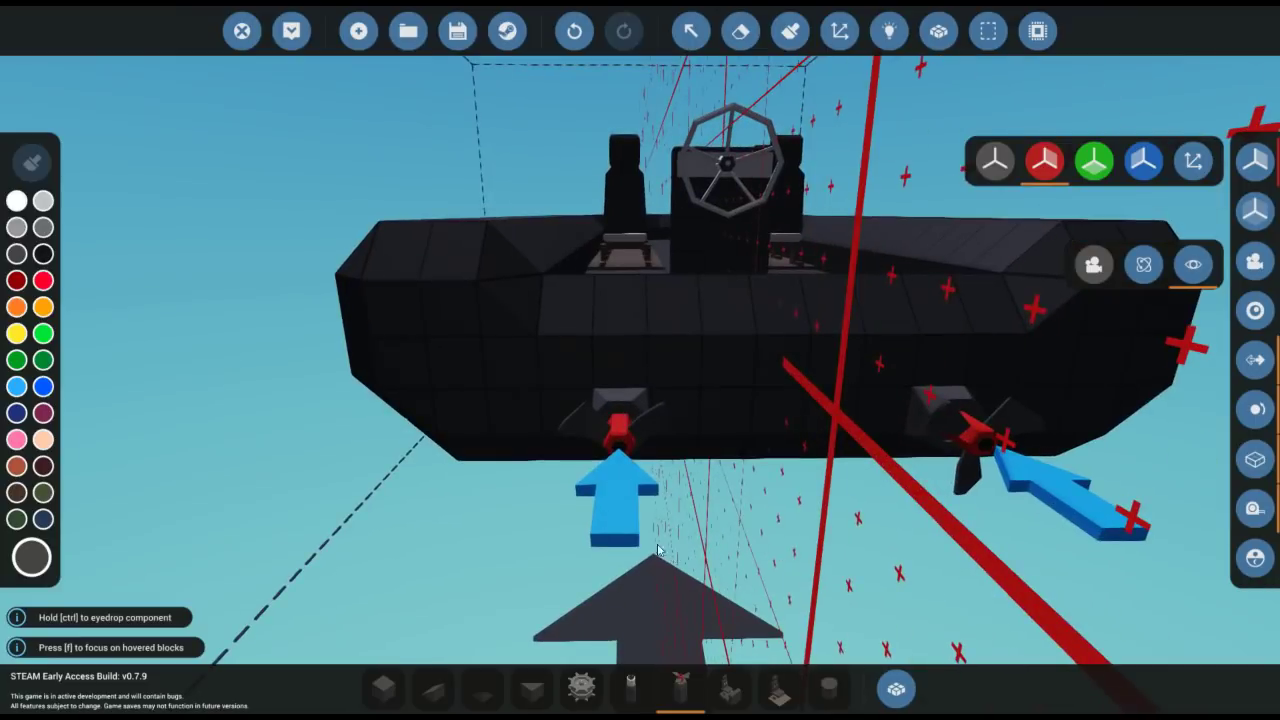
left_click_drag(743, 404, 743, 404)
left_click(896, 688)
Step: Pick the Fin Rudder through an 'ru' search and orbit beneath the stern beside the propellers
type("p")
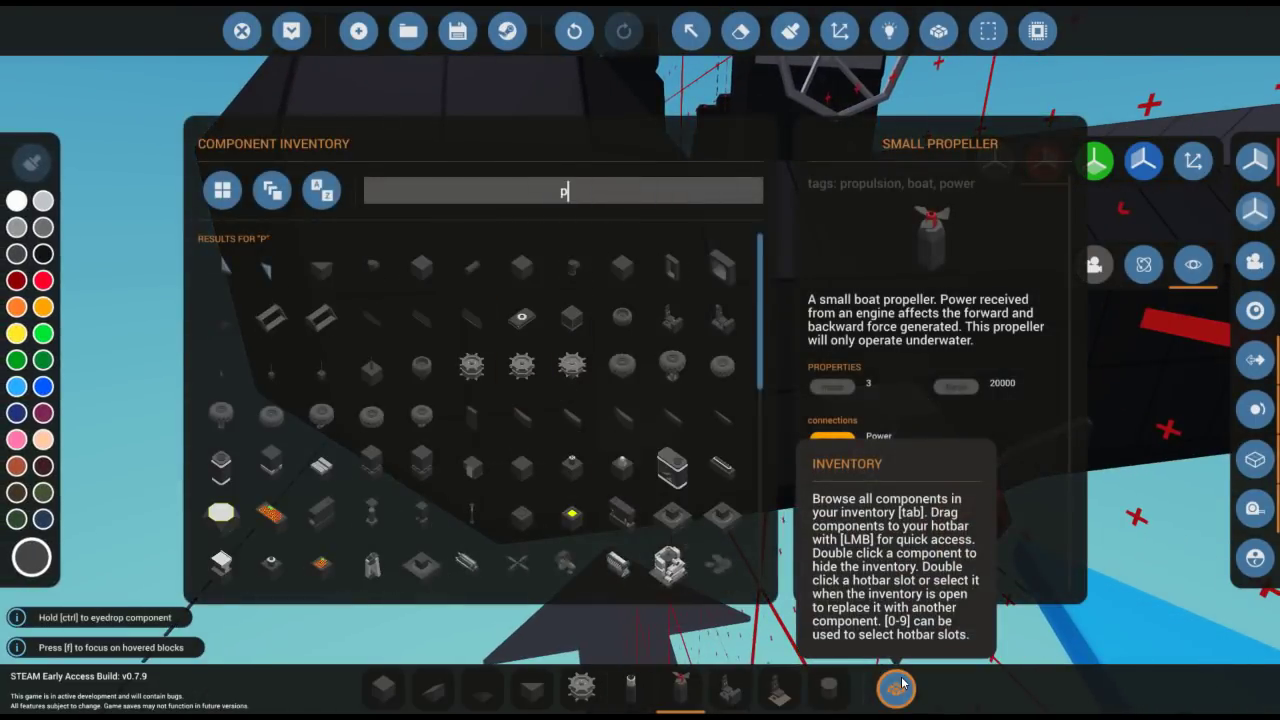
key("BackSpace")
type("rudd")
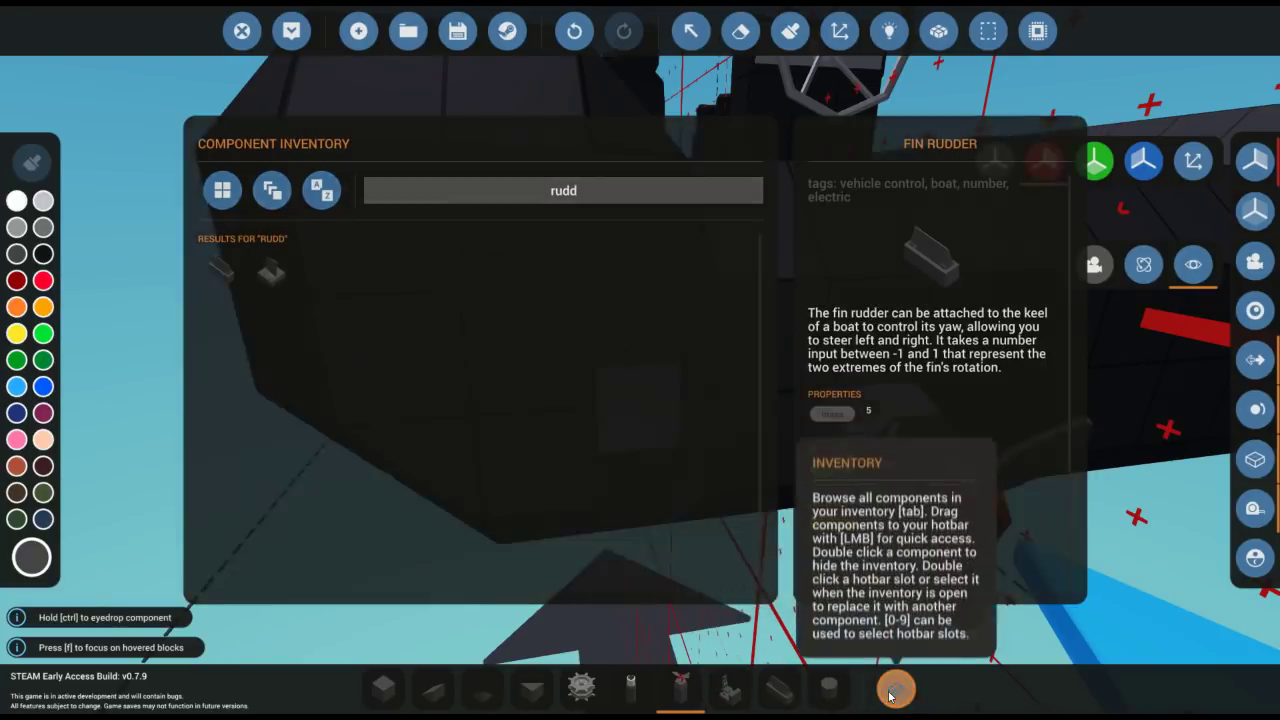
left_click(728, 693)
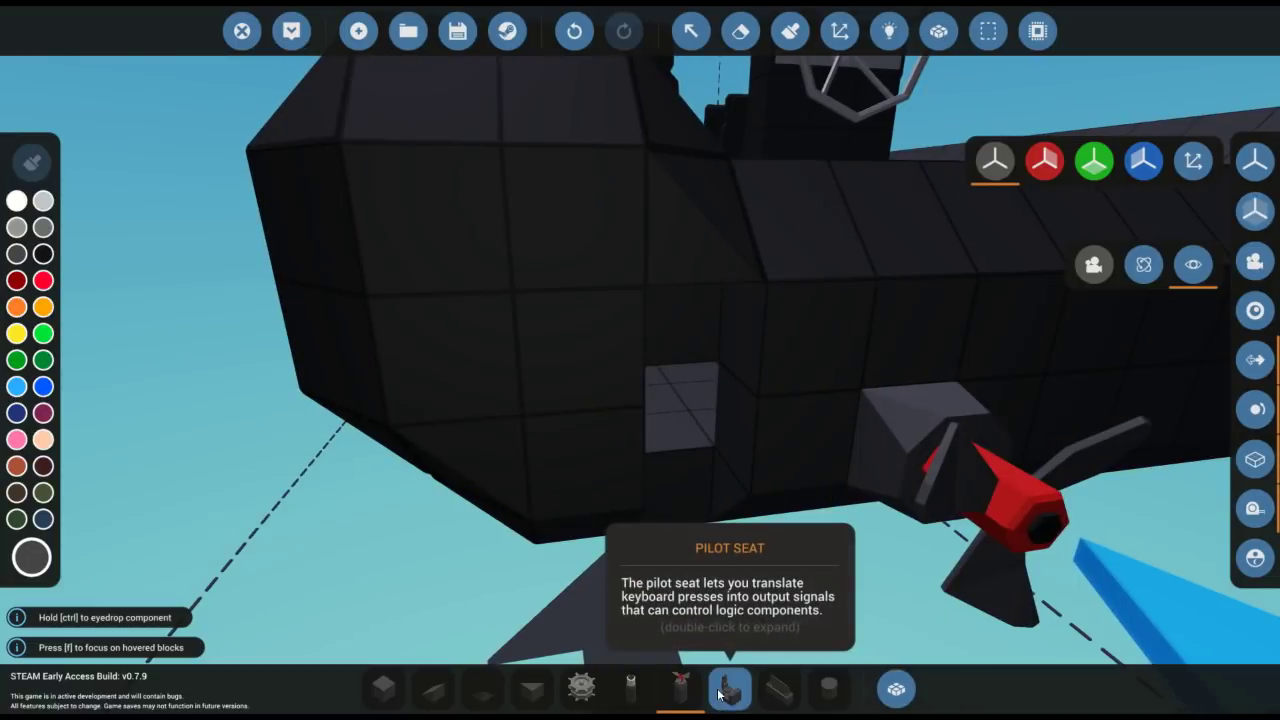
left_click(779, 692)
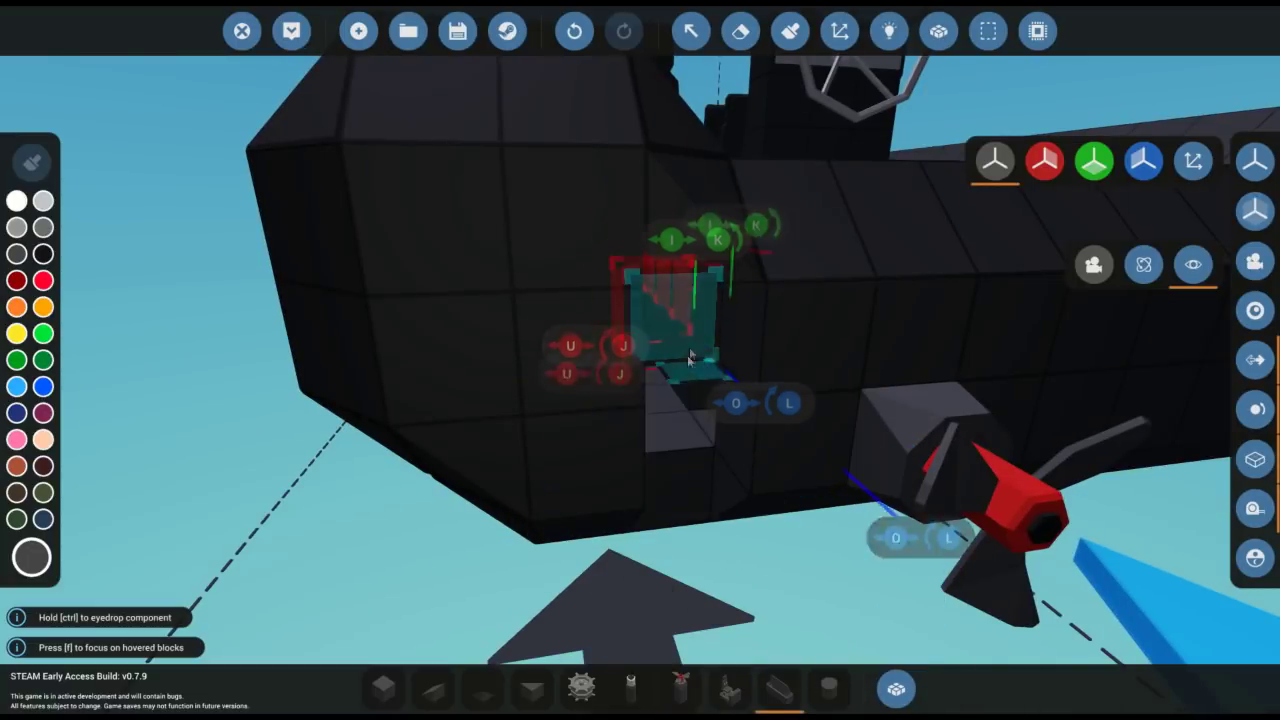
left_click_drag(689, 343, 651, 355)
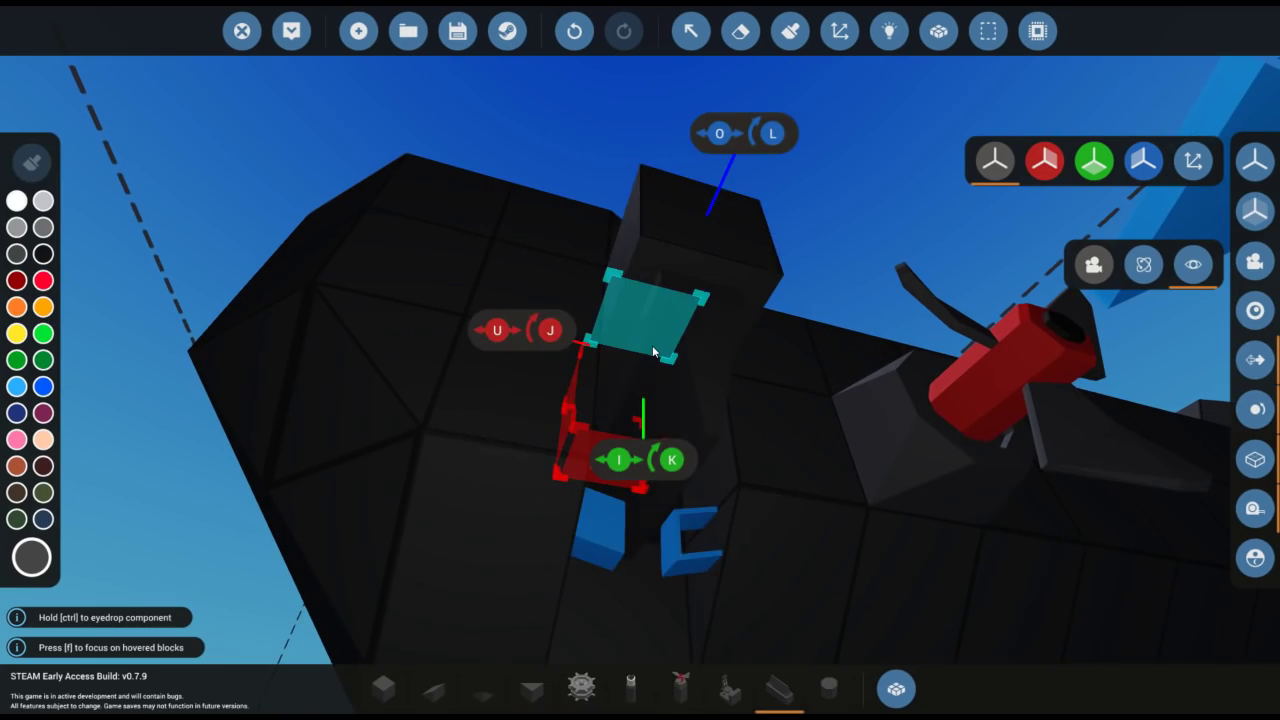
mouse_move(652, 345)
left_mouse_down()
mouse_move(658, 393)
mouse_move(571, 269)
left_mouse_up()
scroll(571, 269, "down", 5)
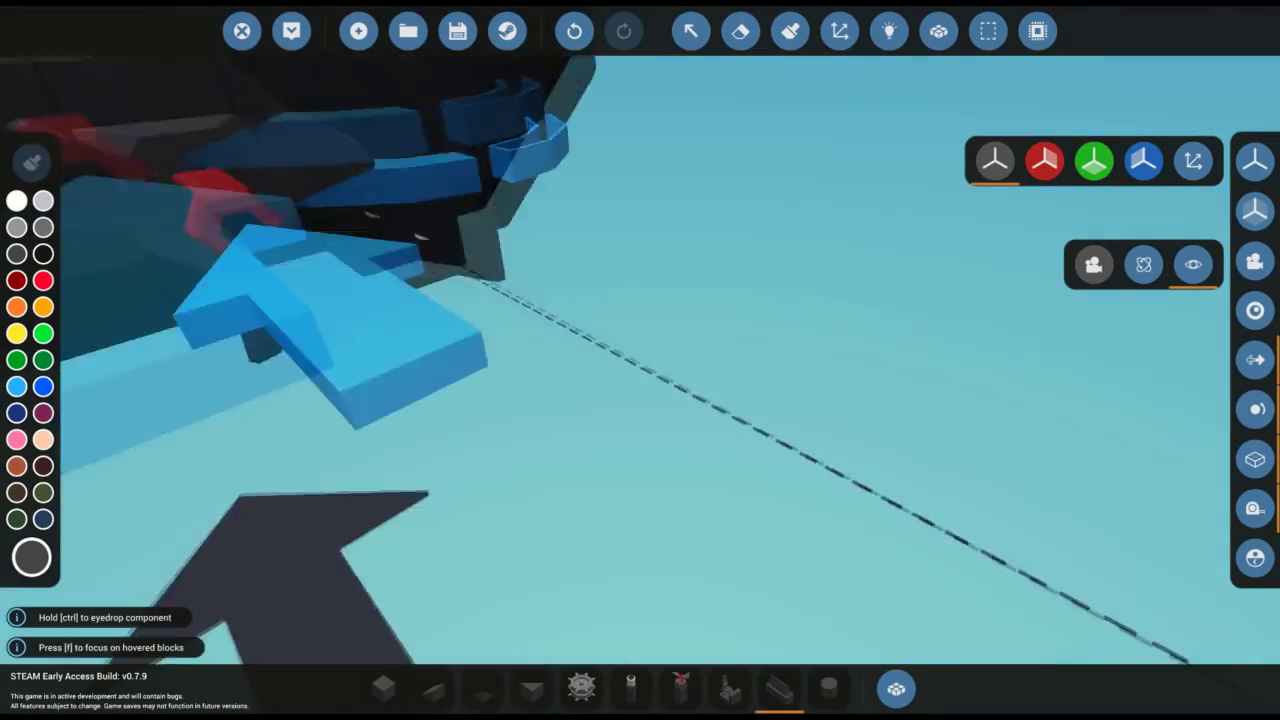
left_click_drag(603, 327, 624, 320)
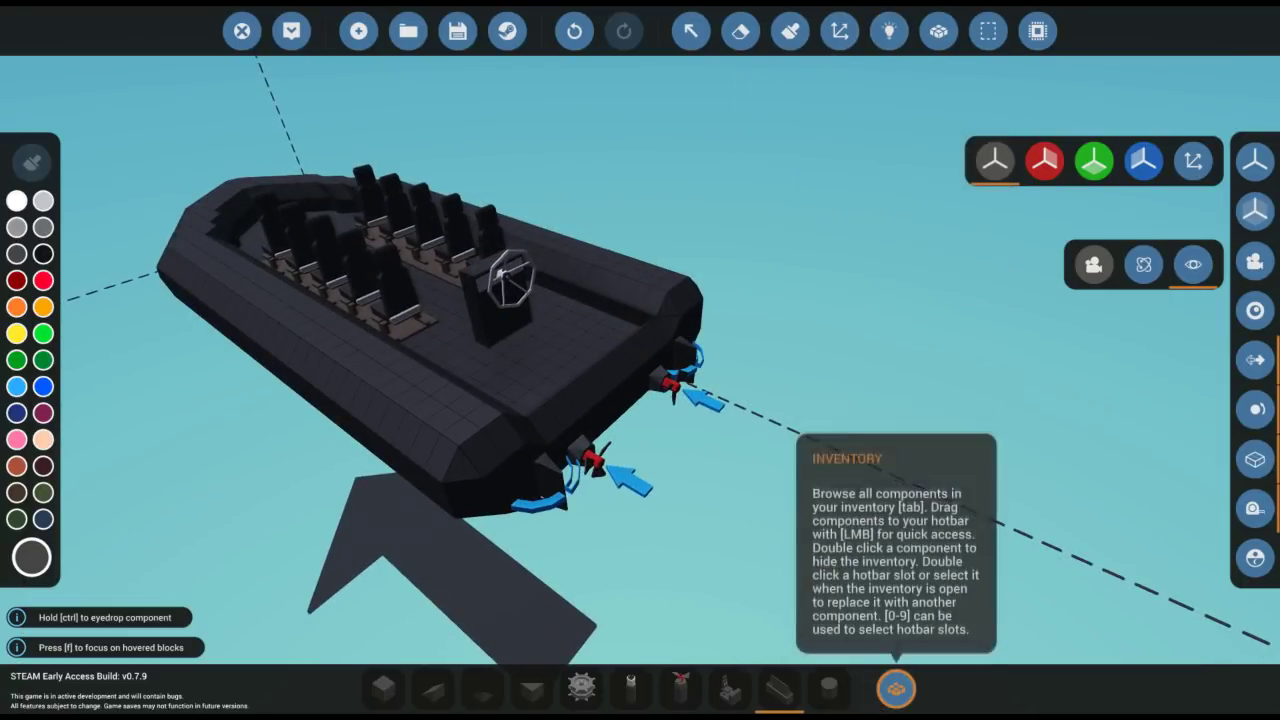
left_click(895, 690)
Step: Choose the Electric Battery Medium via a 'ba' search, then erase several wall blocks beside the pit steps
type("bat")
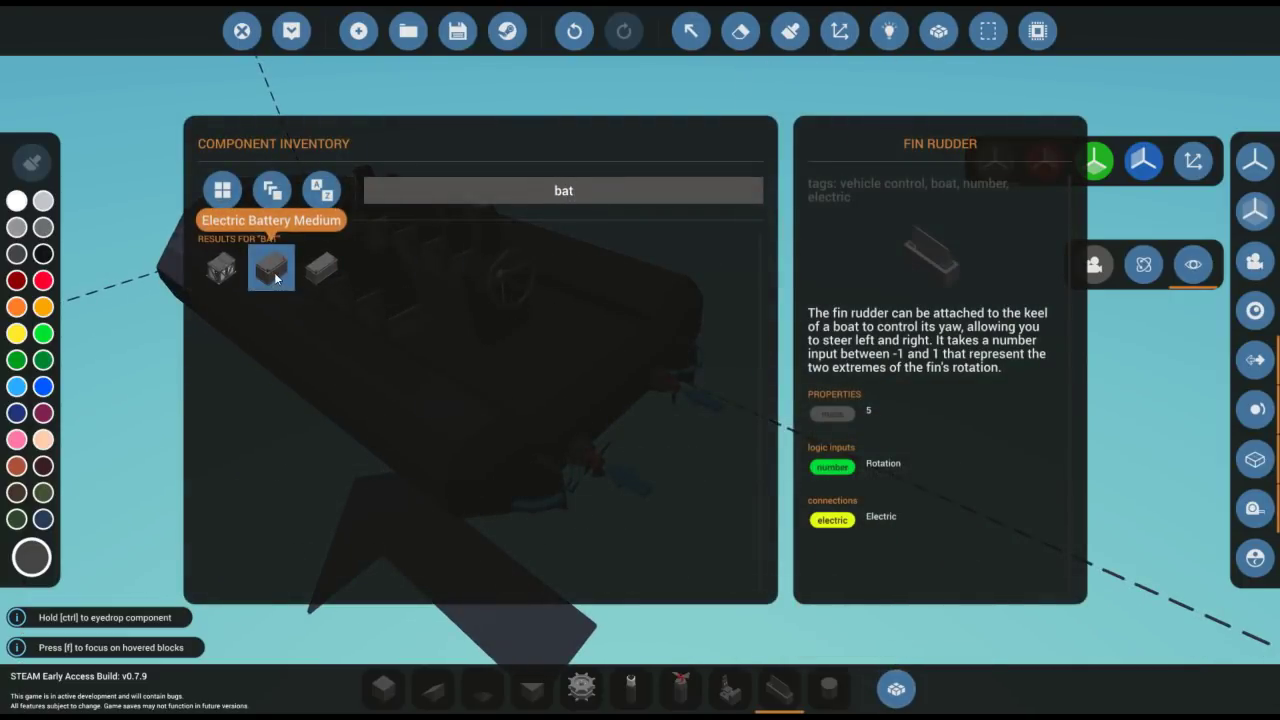
left_click(780, 688)
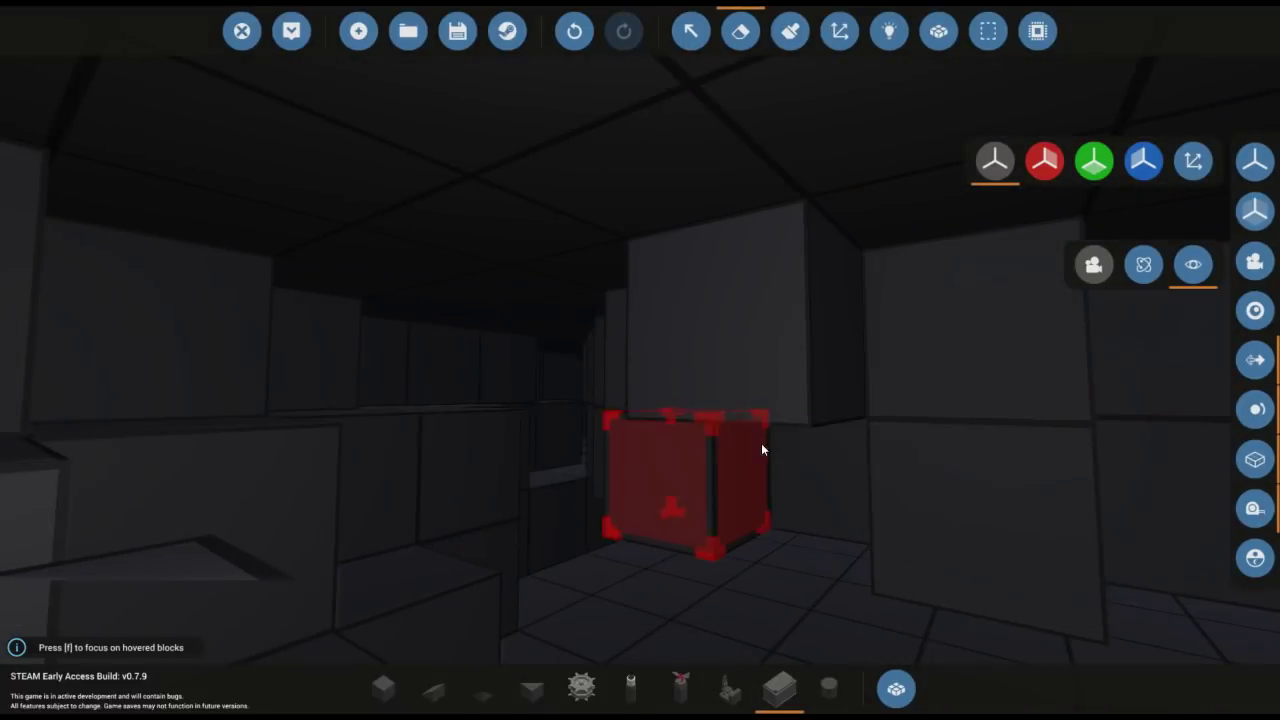
left_click(762, 441)
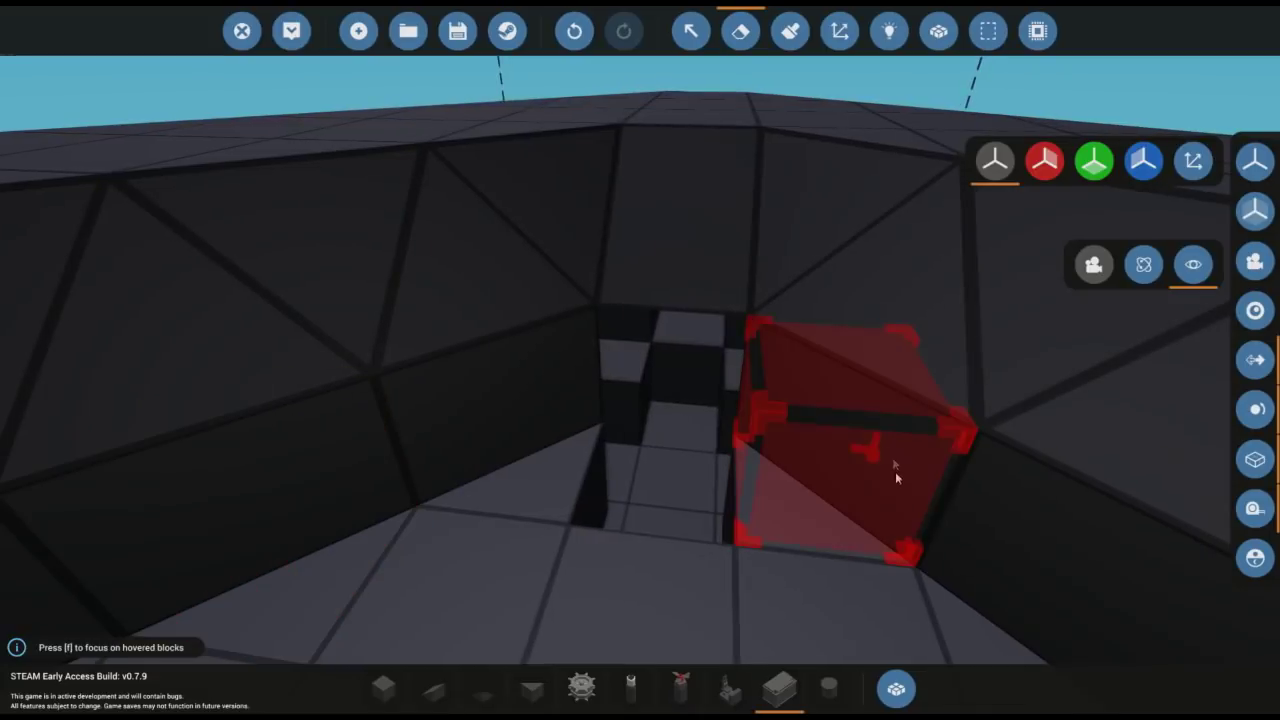
left_click(554, 394)
key("ctrl+z")
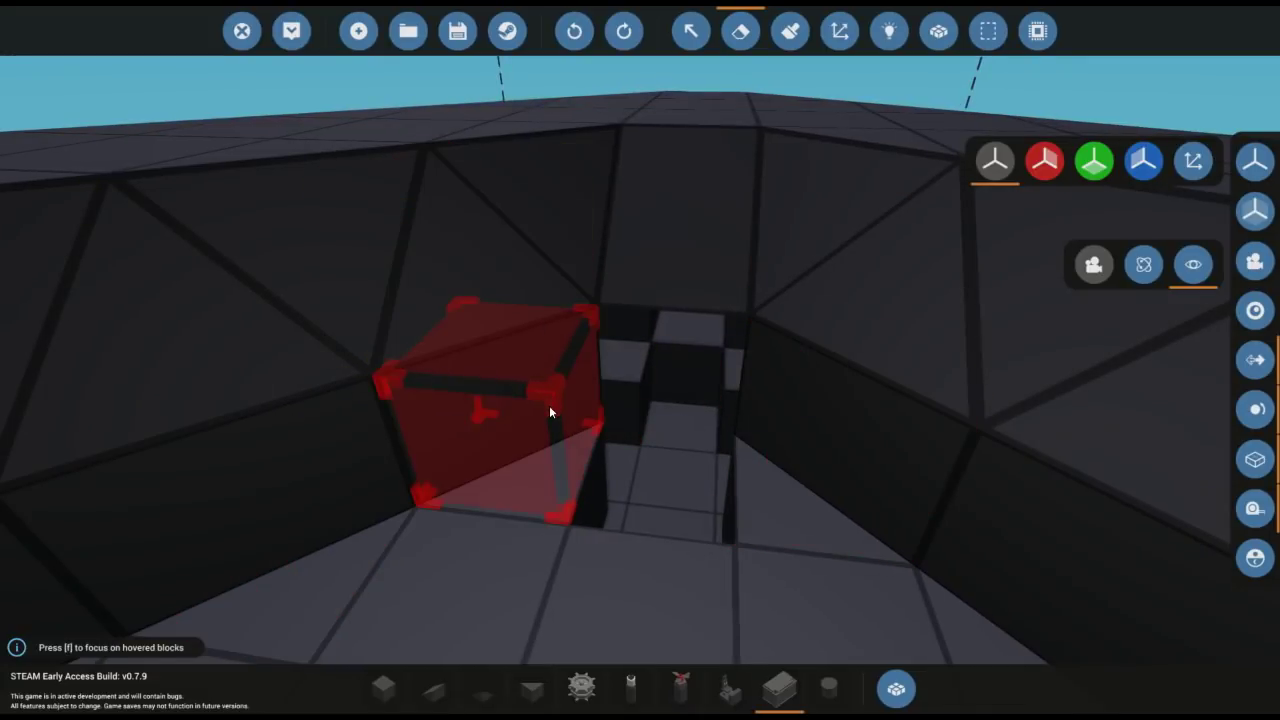
left_click(569, 415)
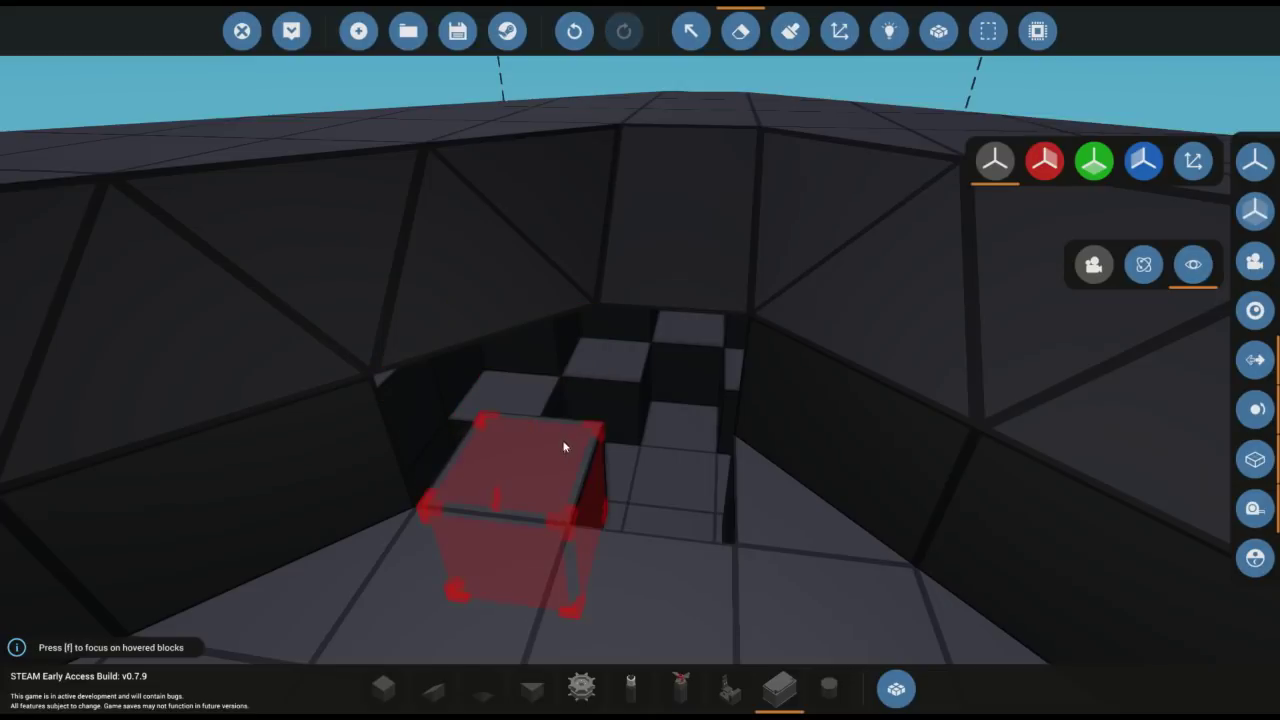
left_click(803, 512)
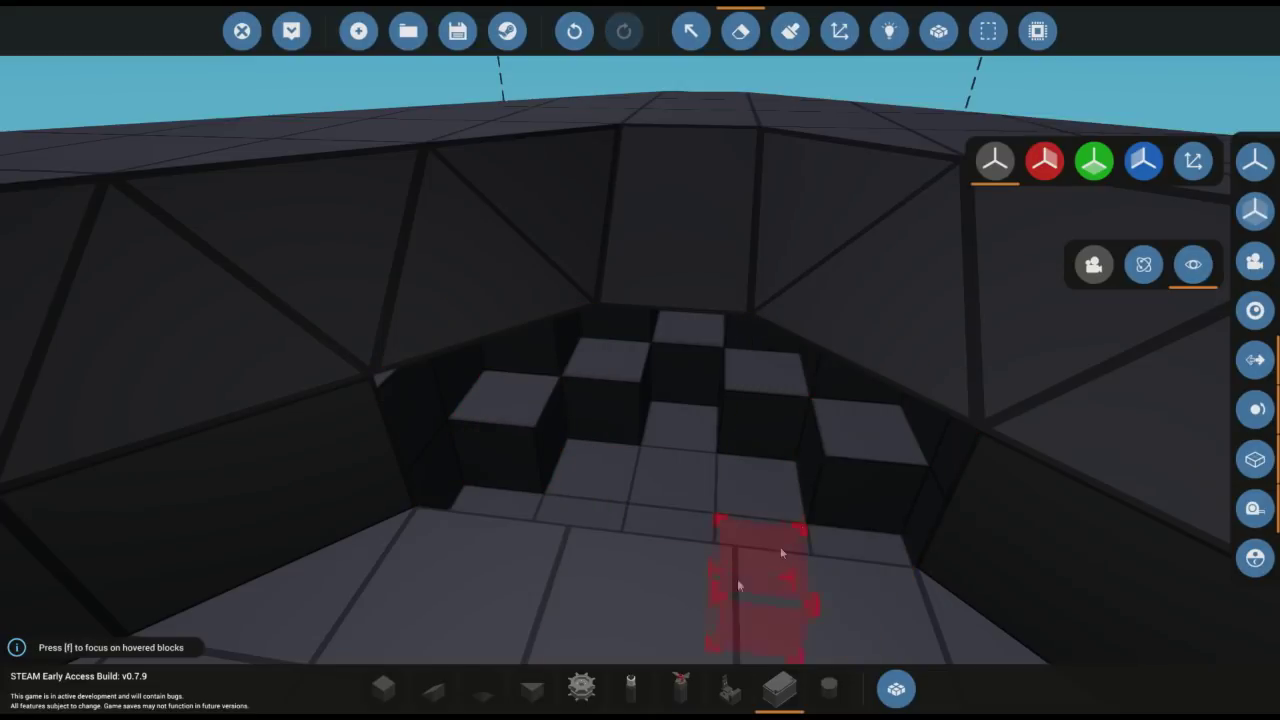
left_click(383, 688)
Step: Erase the block at the pit's edge and lay a row of blocks along the pit floor
key("w")
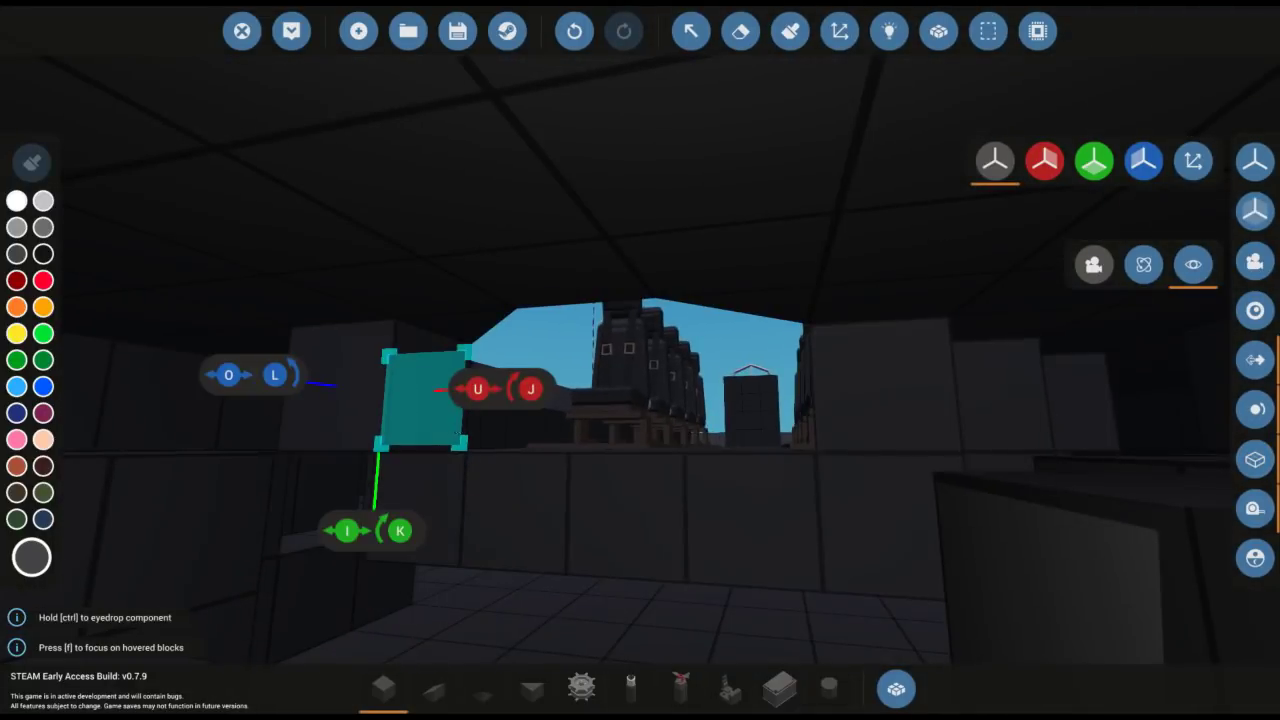
key("f")
key("x")
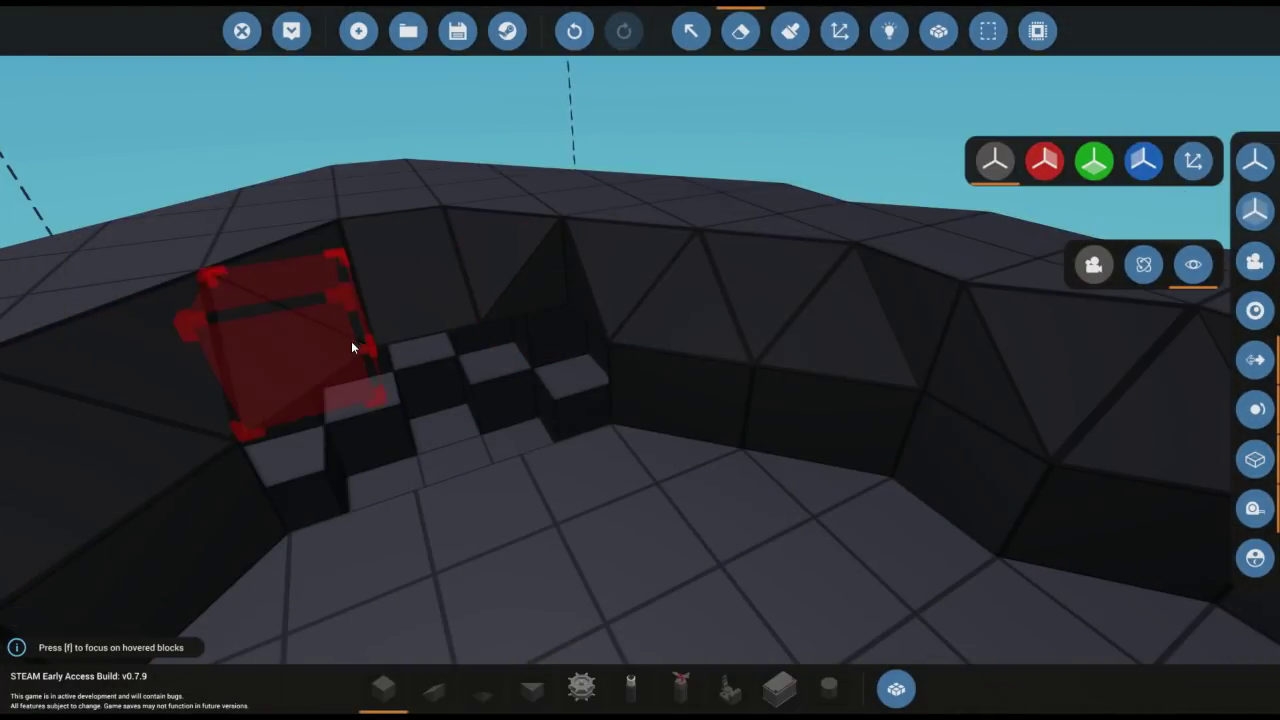
left_click(348, 342)
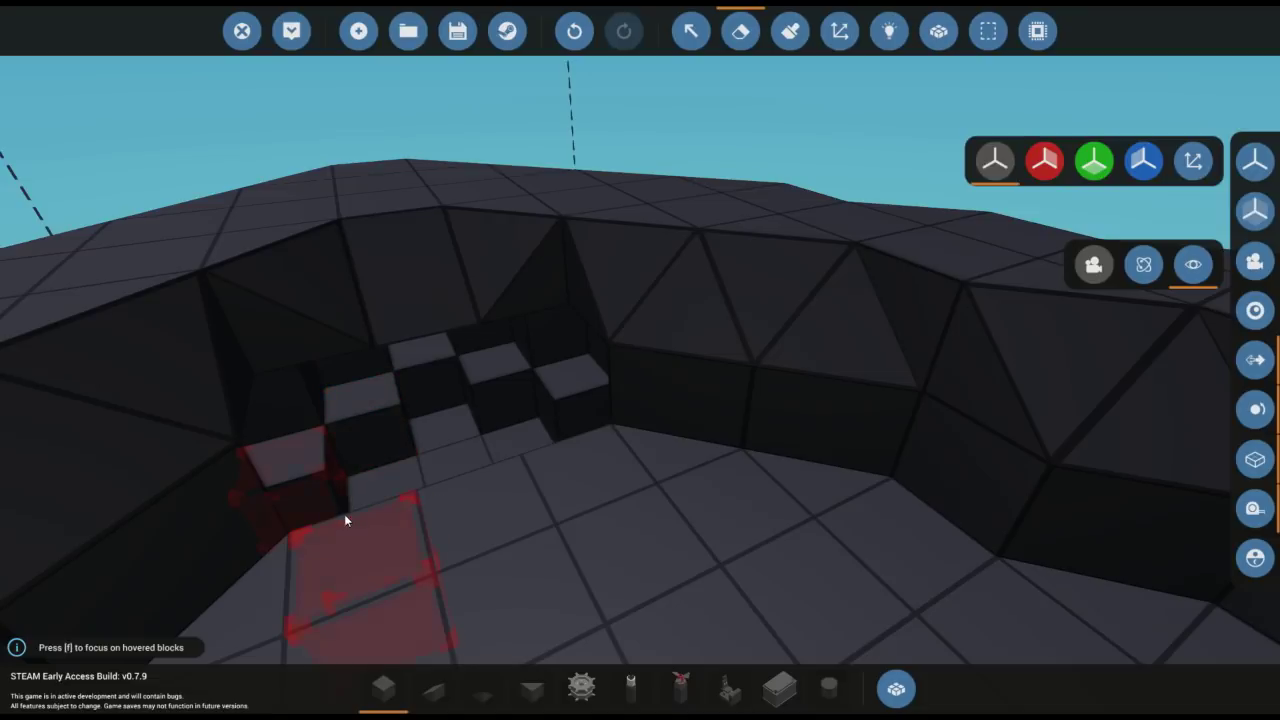
key("x")
left_click_drag(339, 525, 608, 454)
key("x")
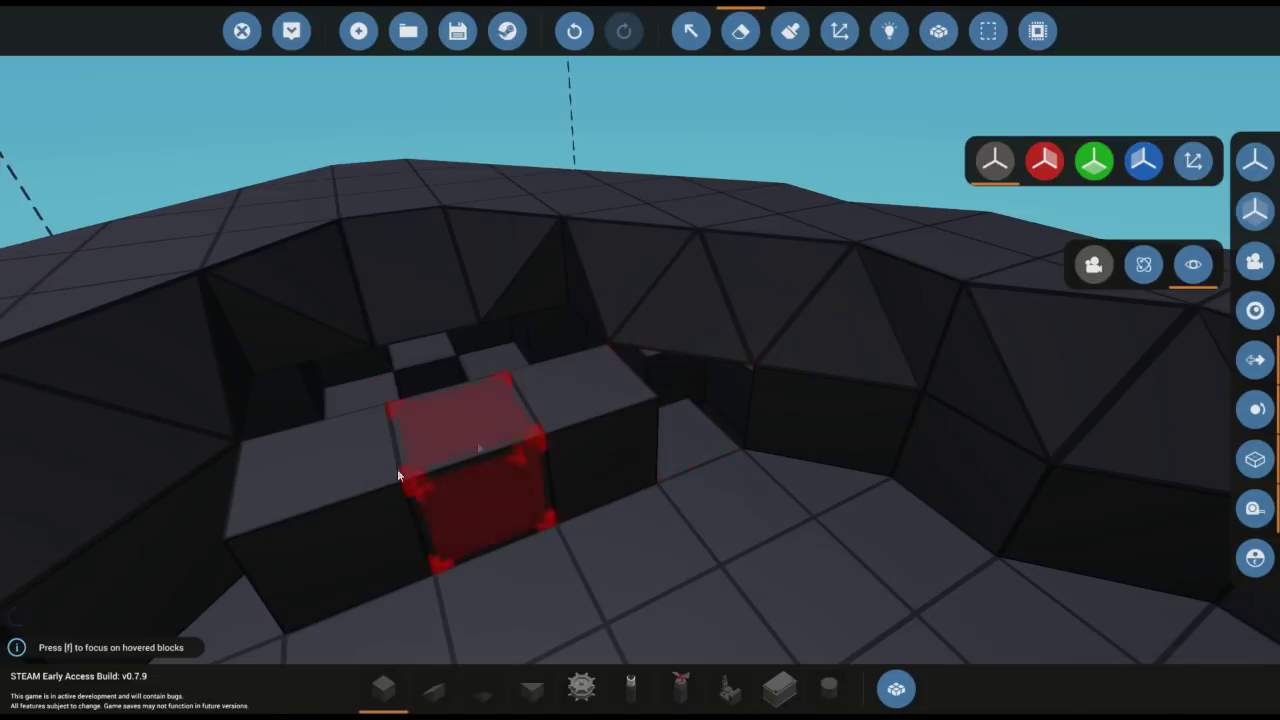
left_click(326, 480)
key("x")
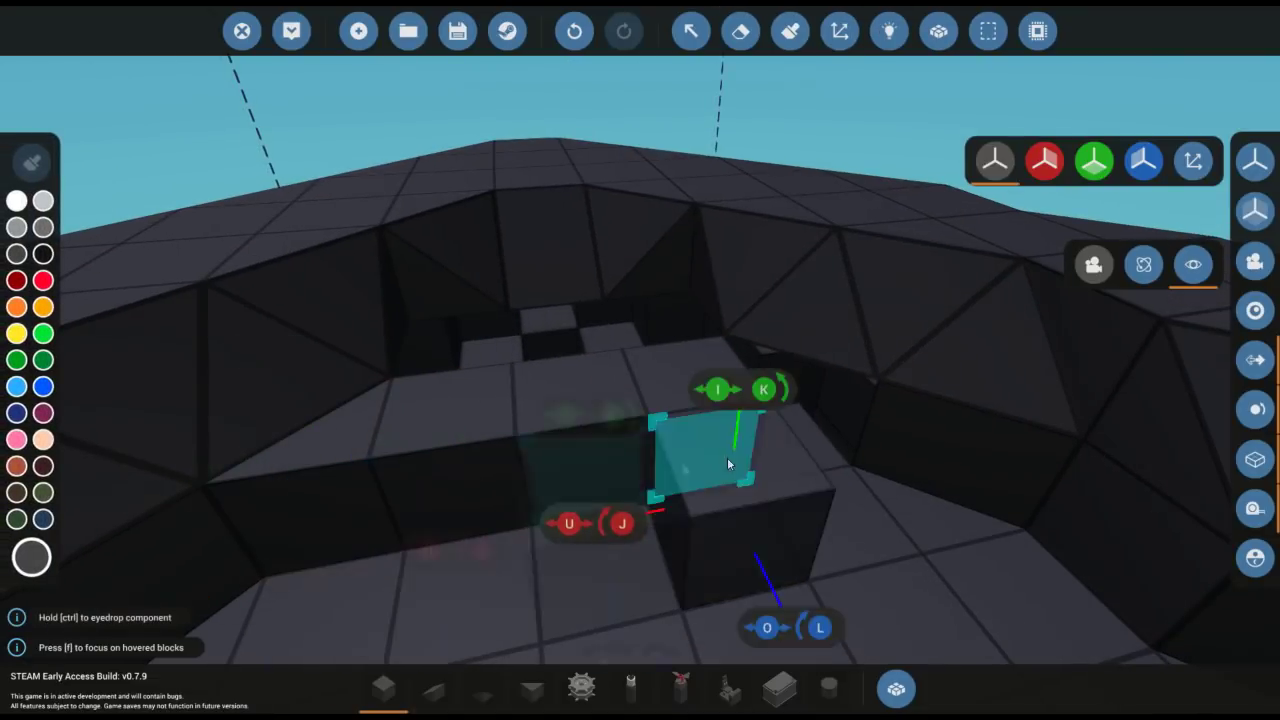
Step: Erase two blocks at the pit's far wall and fill a row of blocks across the pit
key("x")
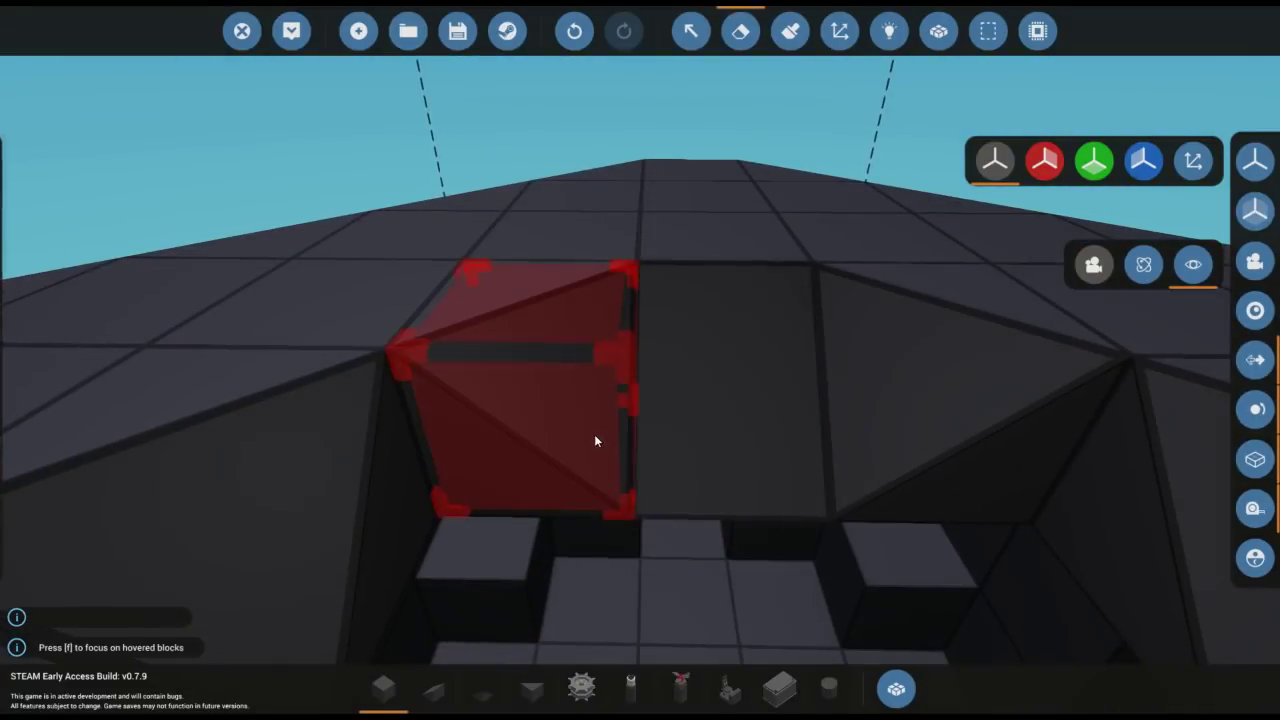
left_click(594, 441)
left_click(720, 433)
key("x")
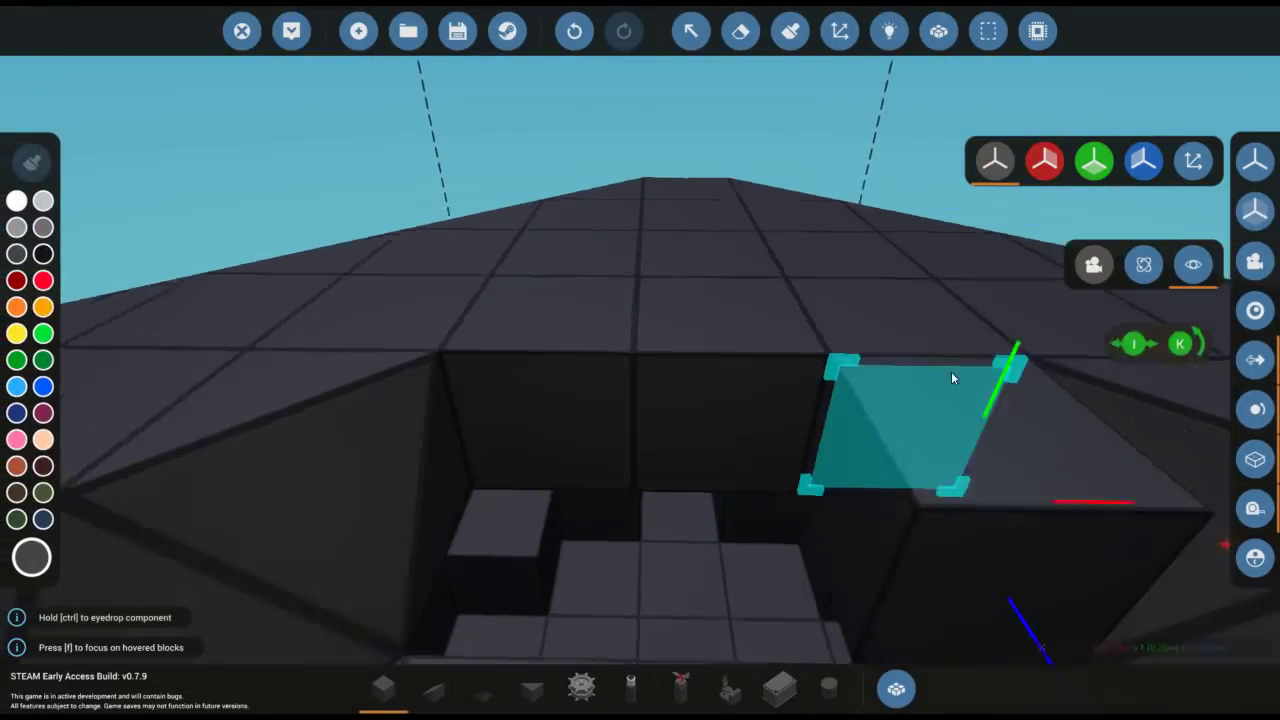
key("s")
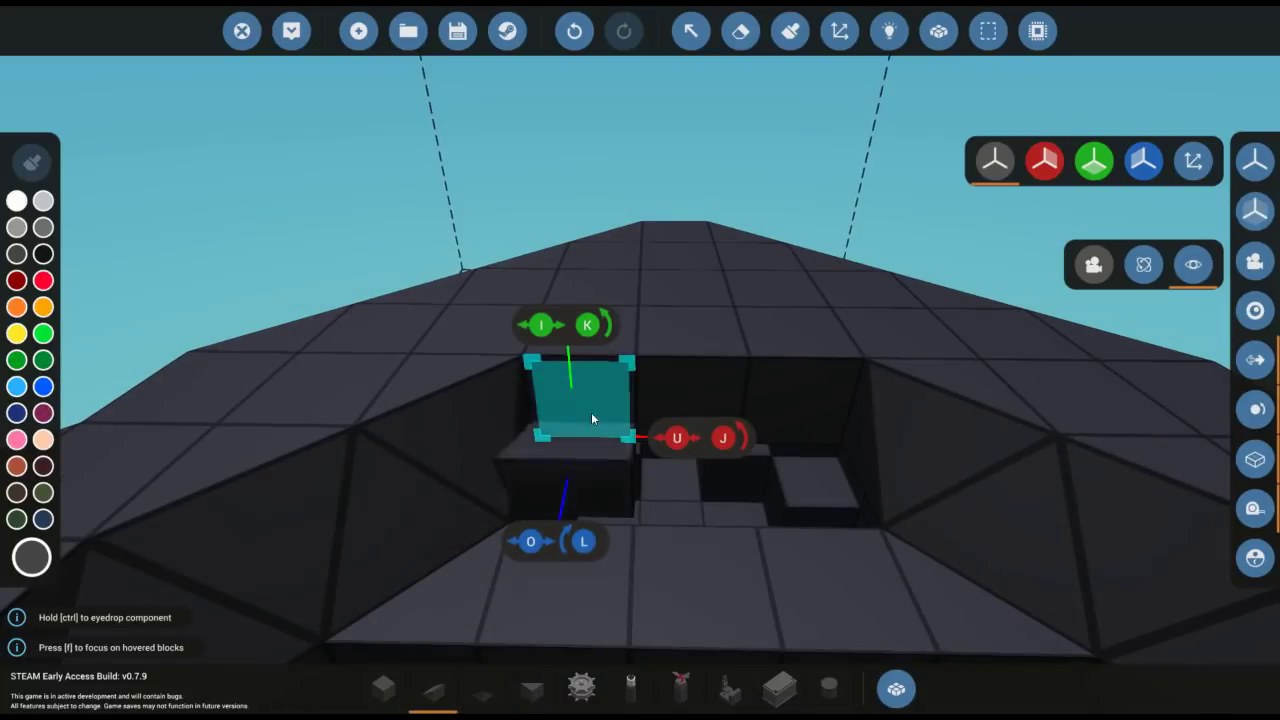
left_click_drag(591, 412, 788, 427)
key("s")
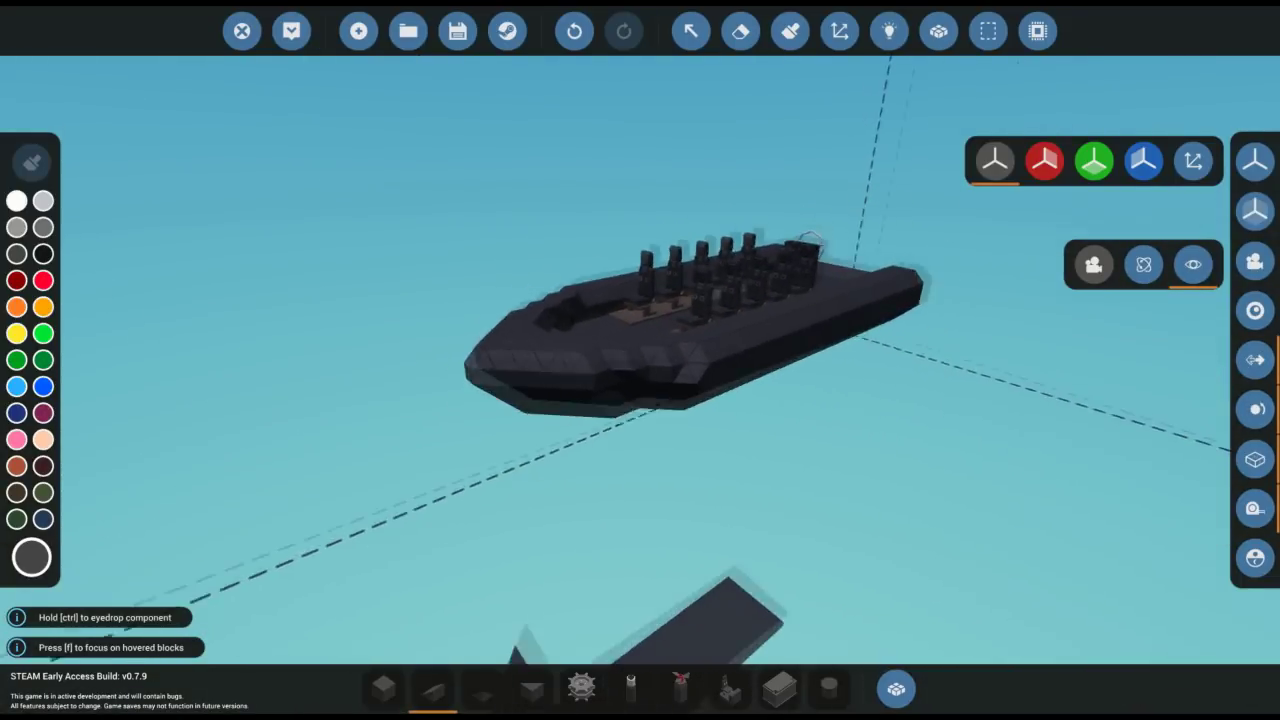
Step: Nudge the thin plate into place beneath the battery inside the hull, undoing a misstep, then enter logic view
key("w")
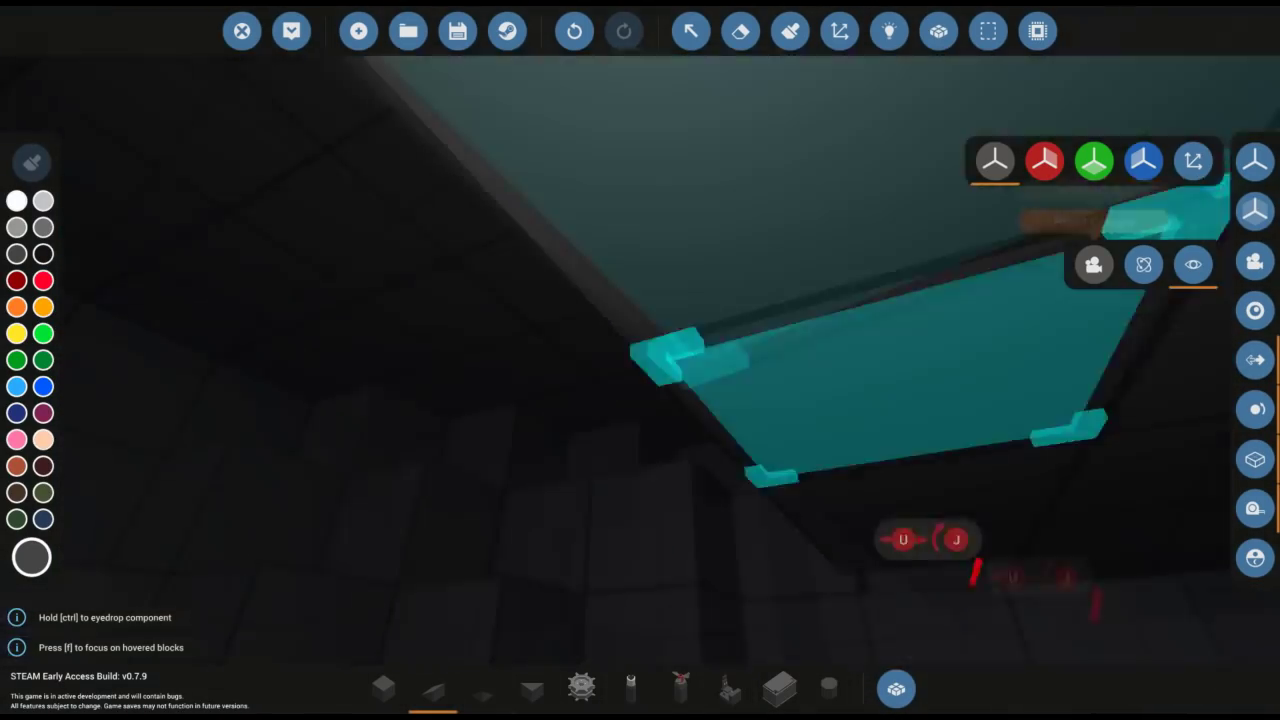
key("s")
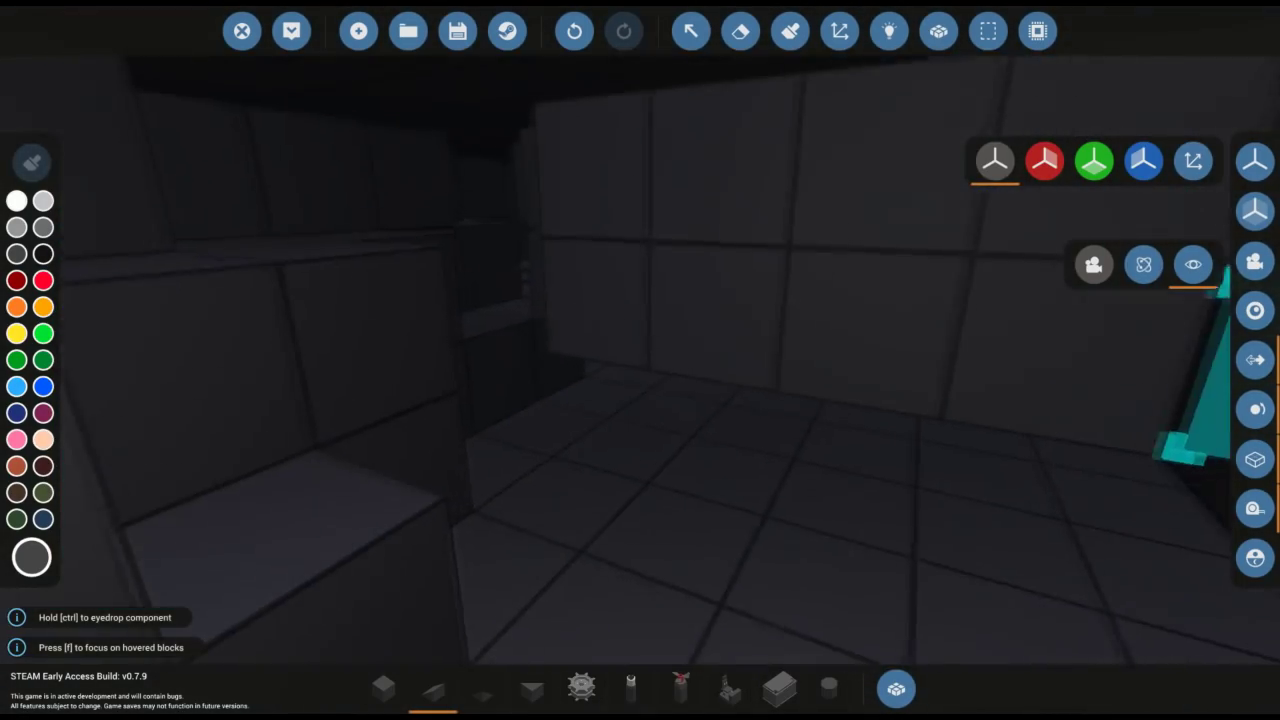
key("s")
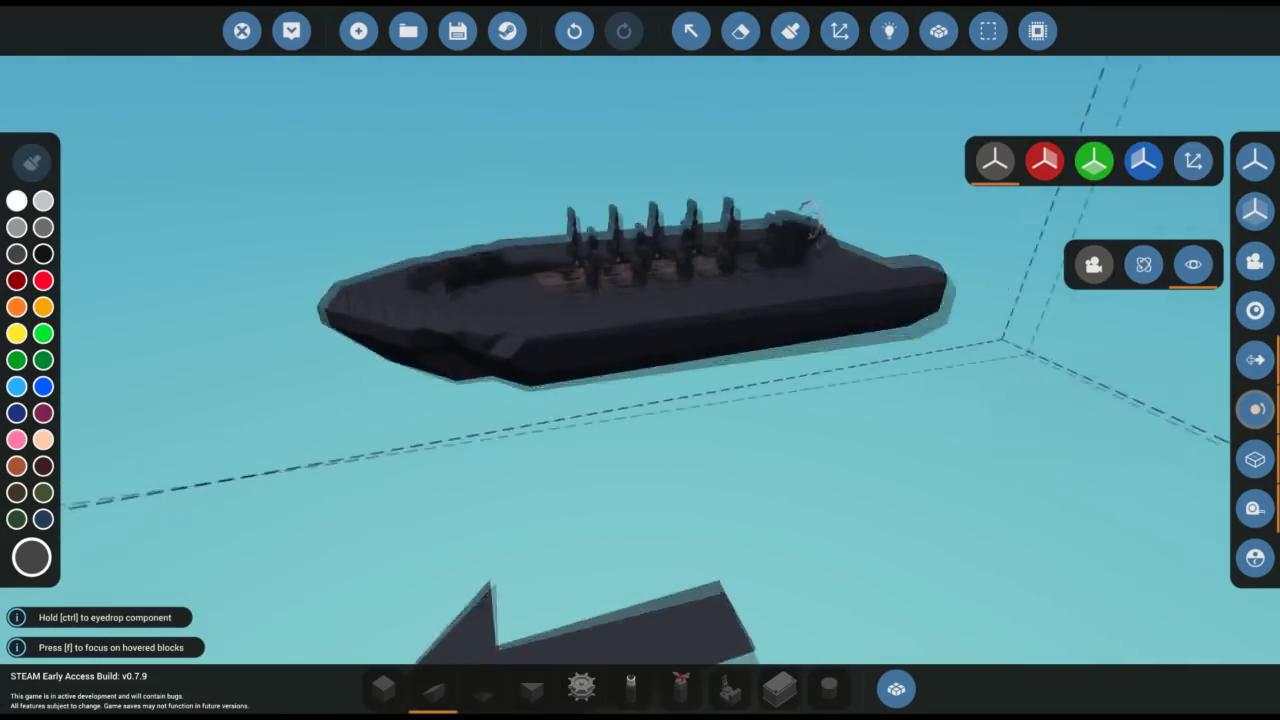
key("w")
key("w")
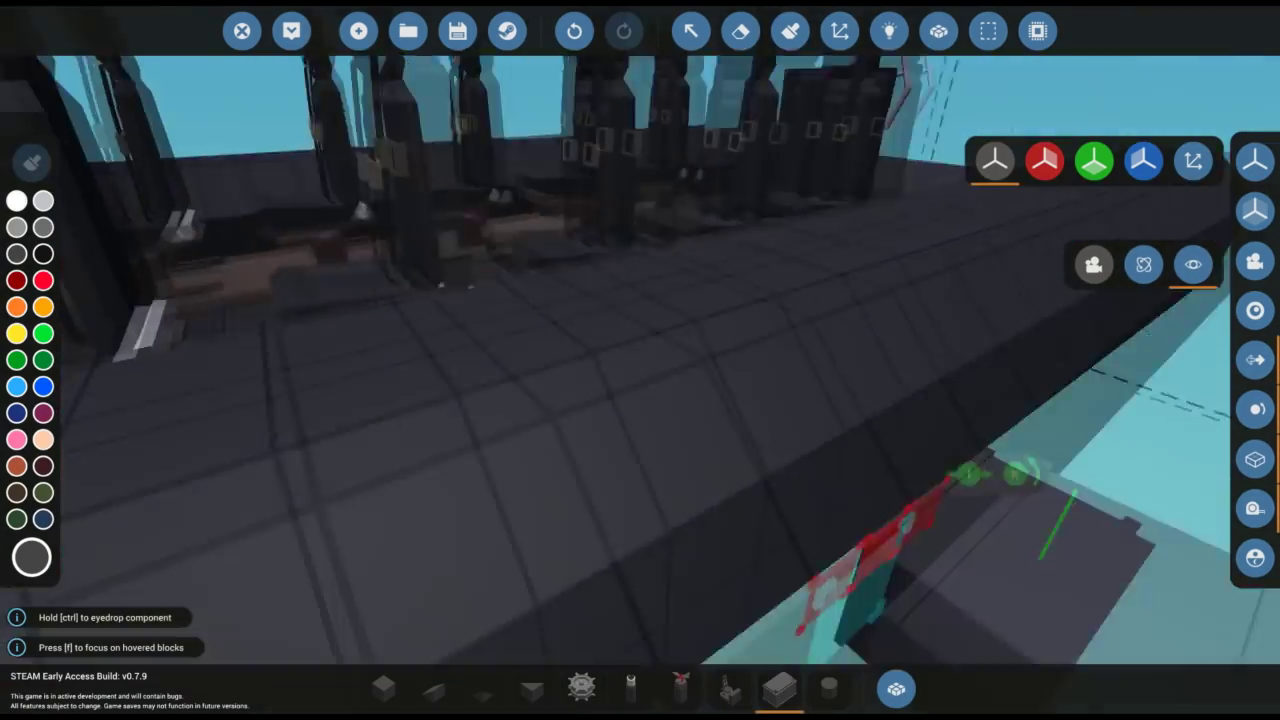
key("s")
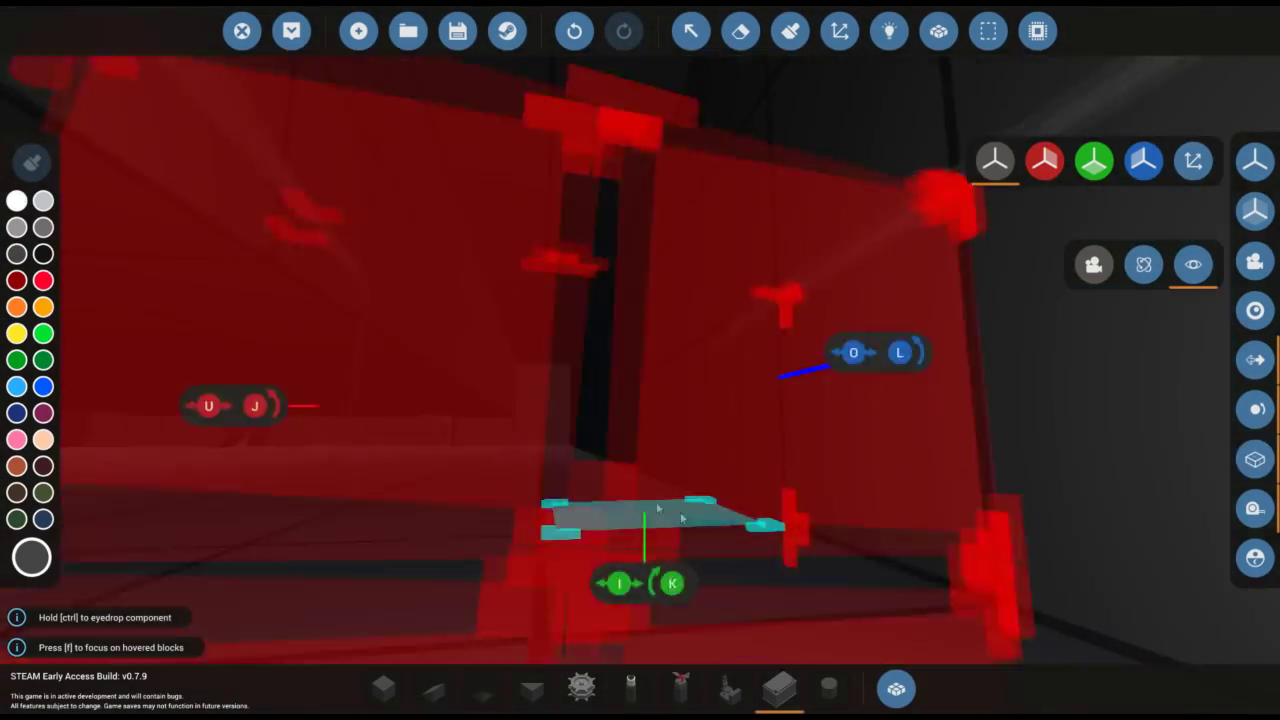
key("o")
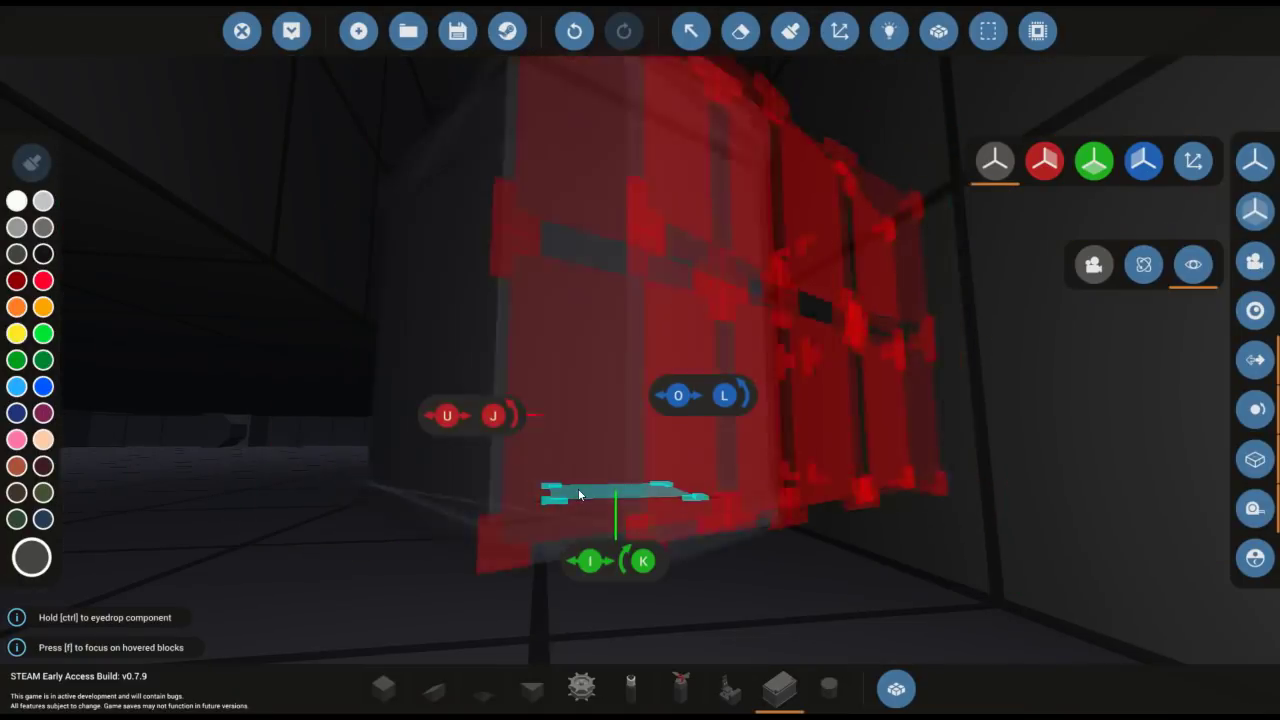
key("f")
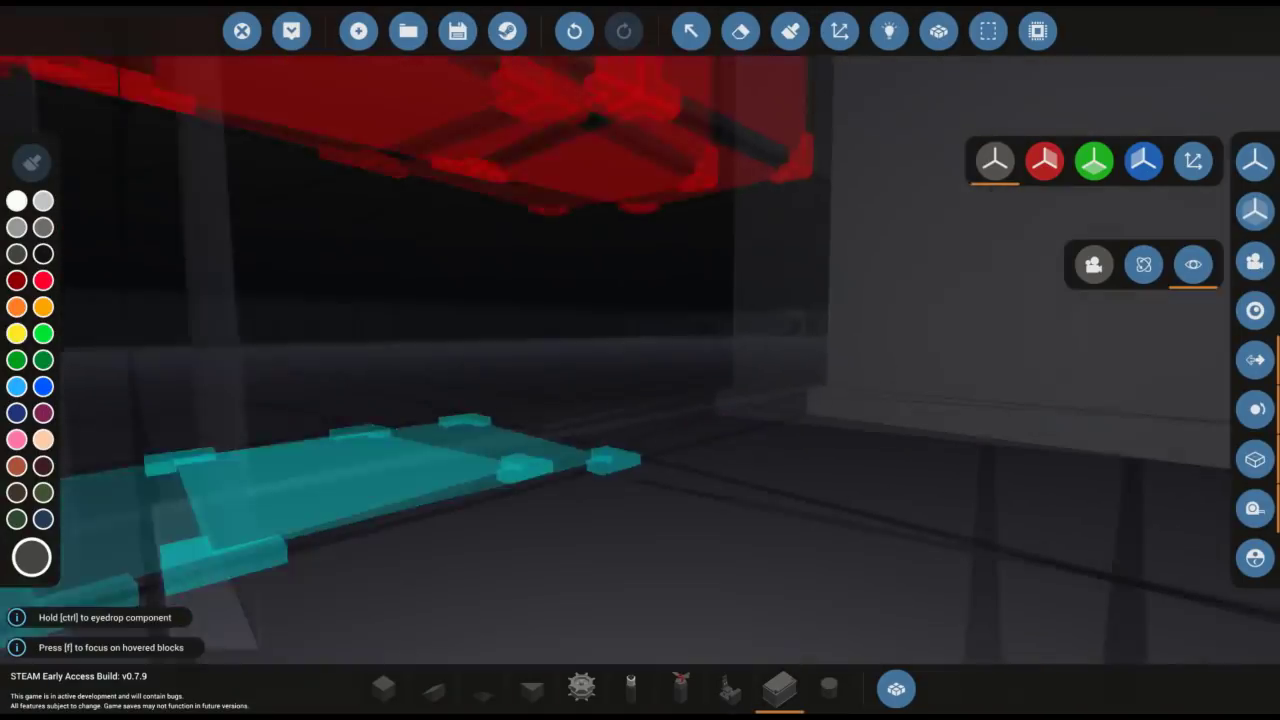
key("ctrl+z")
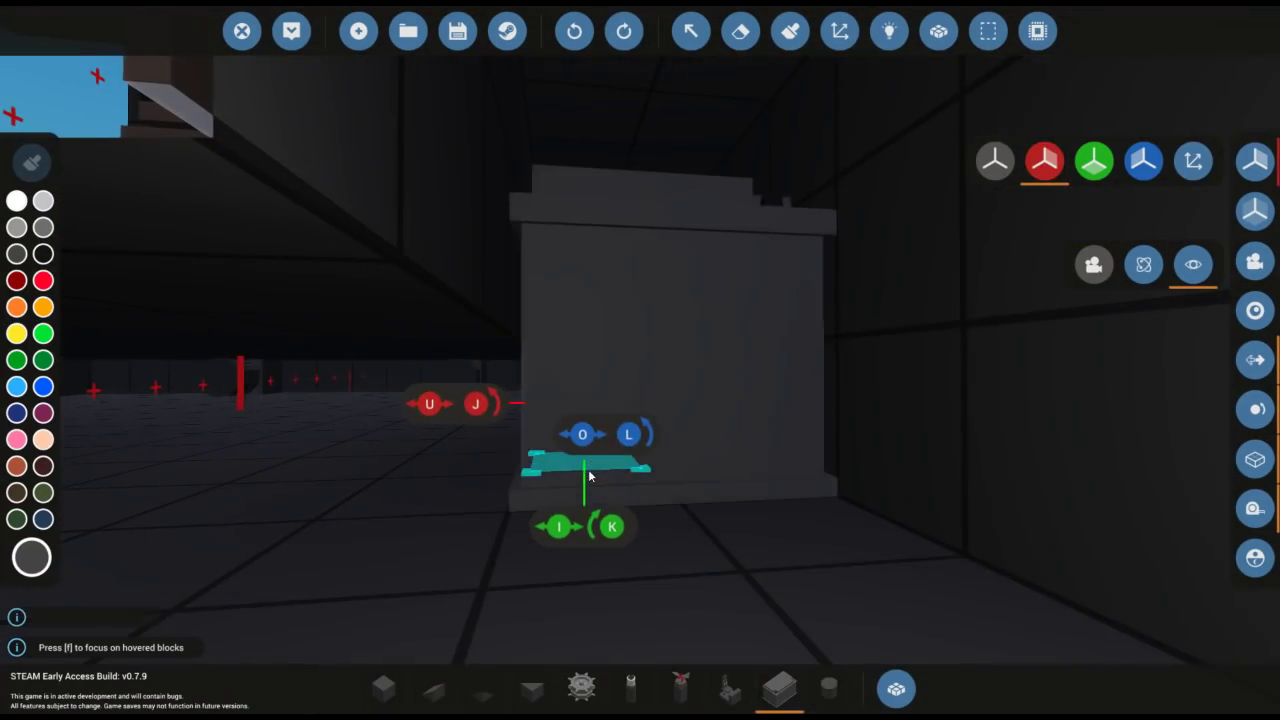
key("ctrl+y")
key("Tab")
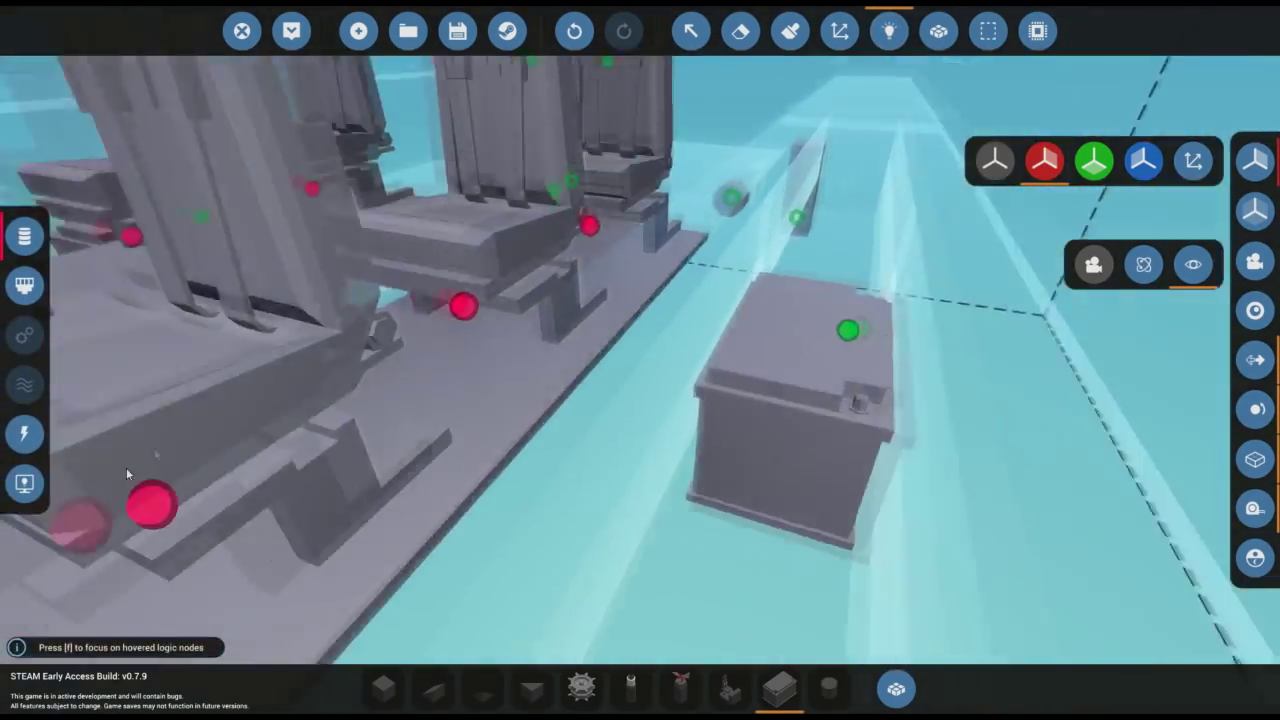
Step: Under the electric node filter, link the battery to the motor, small block and Fin Rudder power inputs
left_click(25, 434)
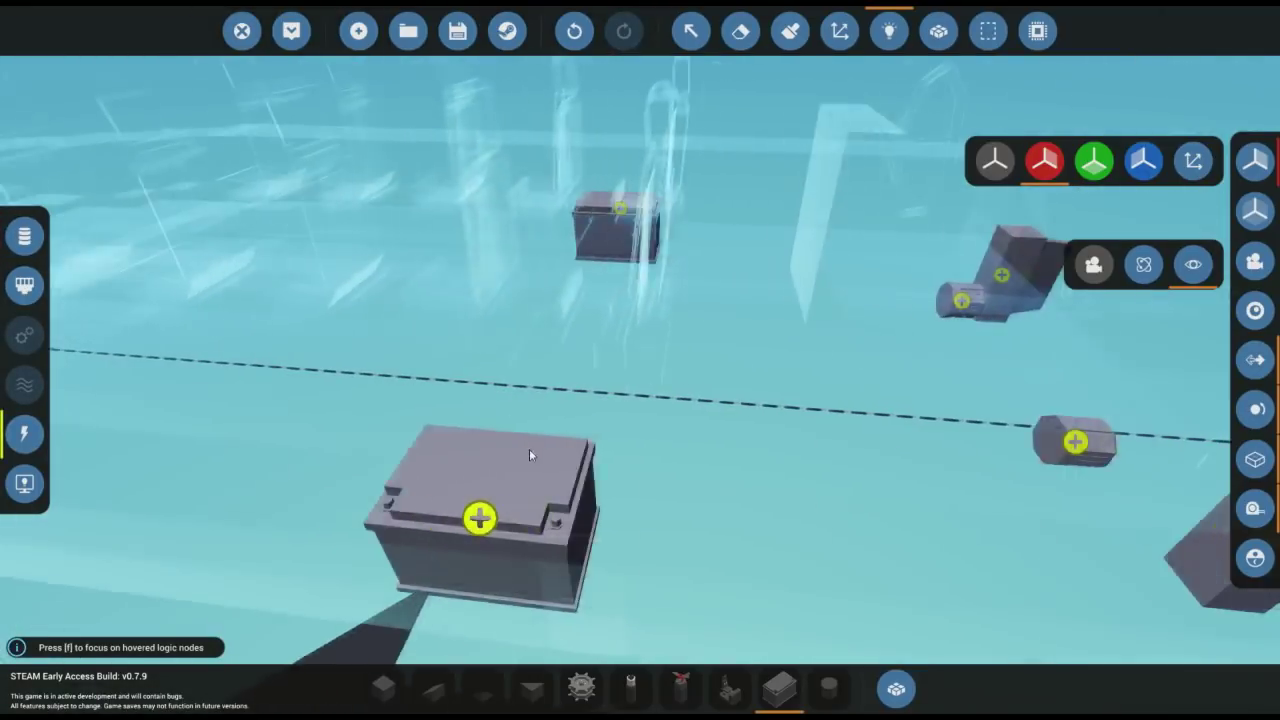
left_click_drag(434, 517, 755, 537)
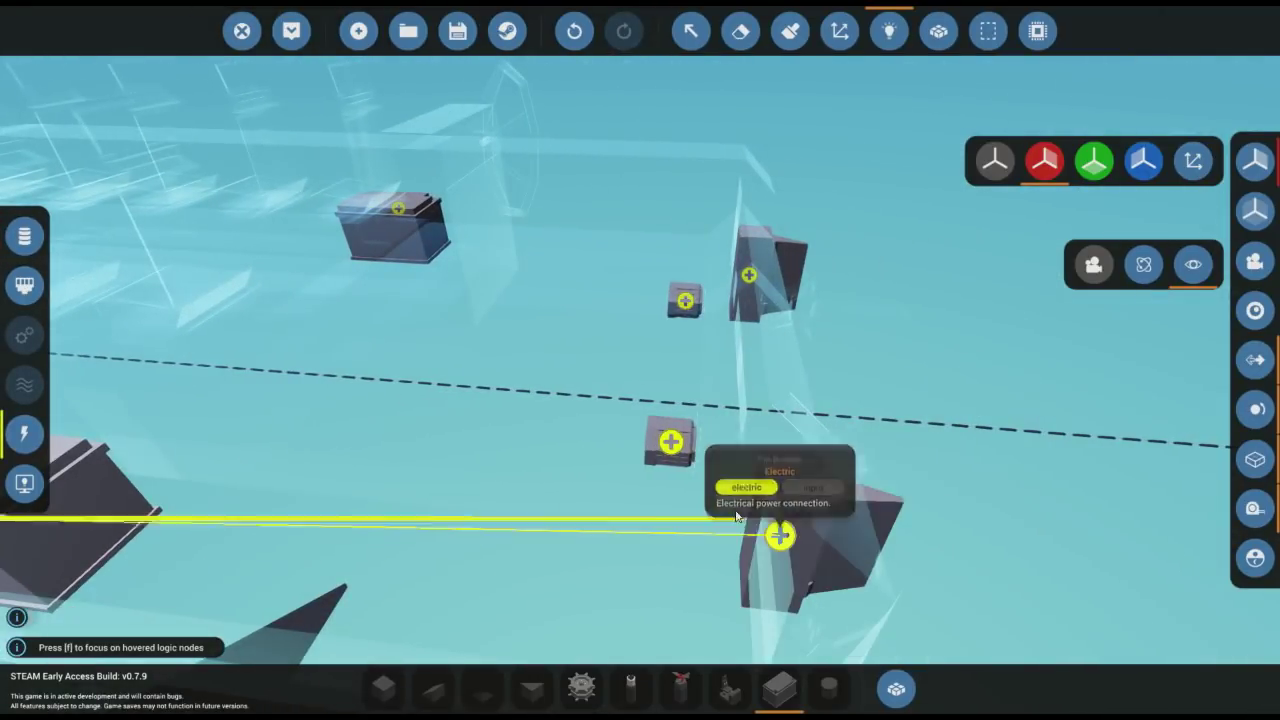
left_click_drag(675, 452, 675, 452)
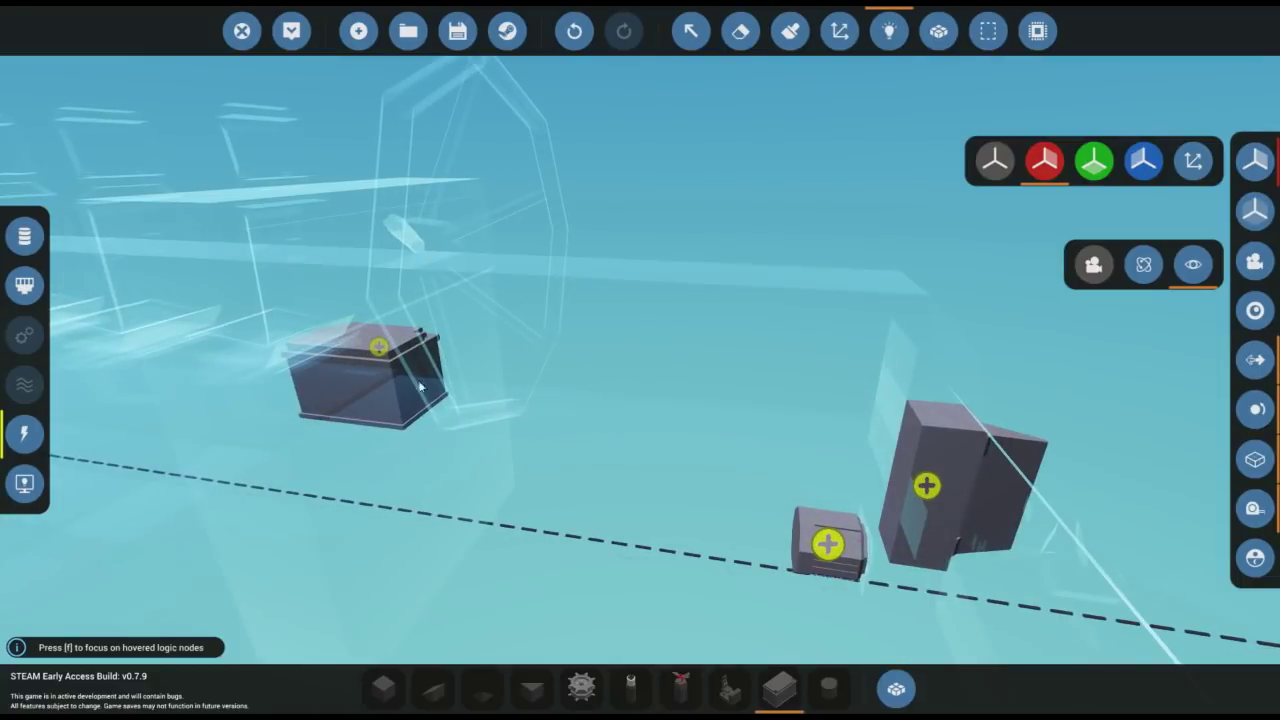
left_click_drag(380, 352, 838, 562)
left_click_drag(890, 518, 926, 485)
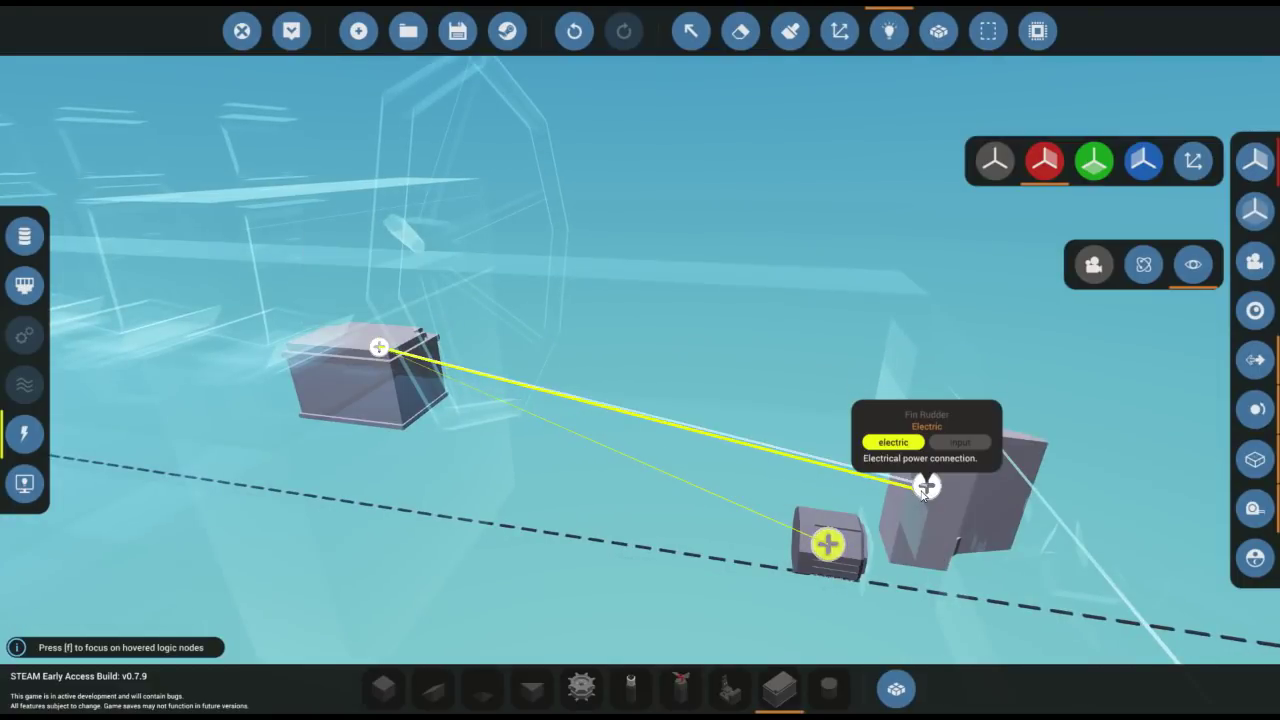
left_click(30, 245)
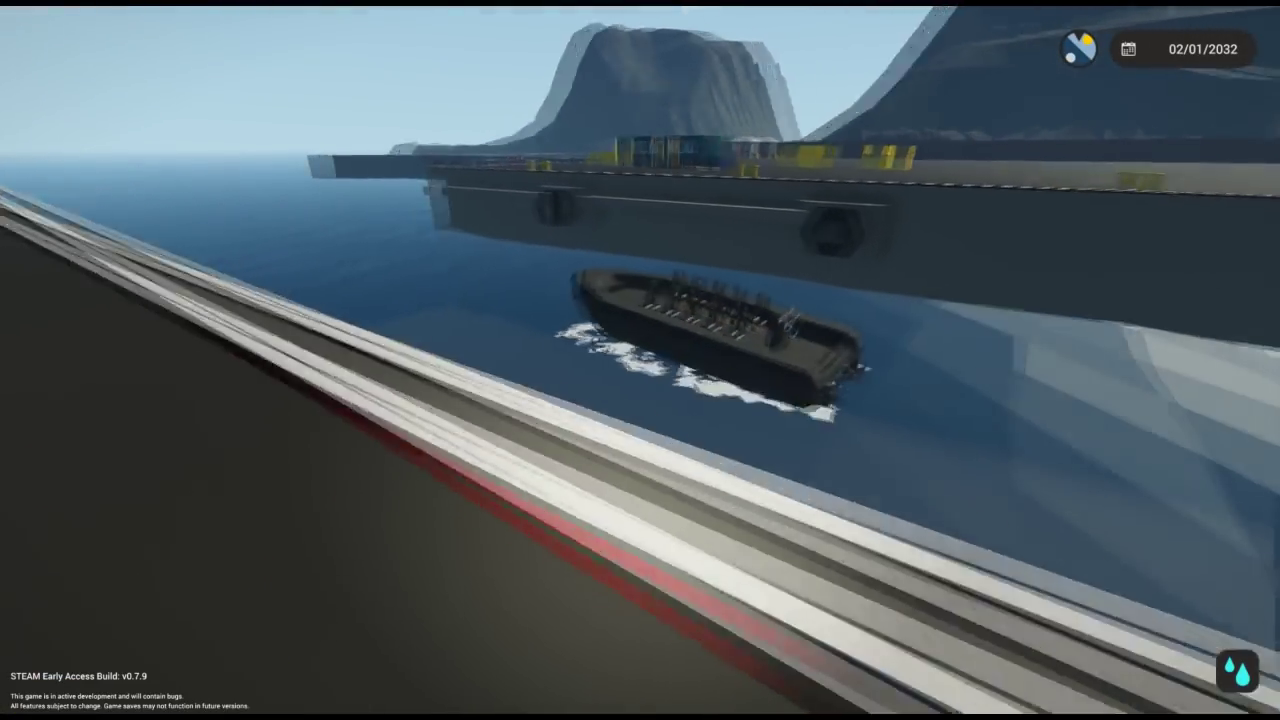
Step: Board the boat, take the helm seat and drive across the harbour in third-person view
key("w")
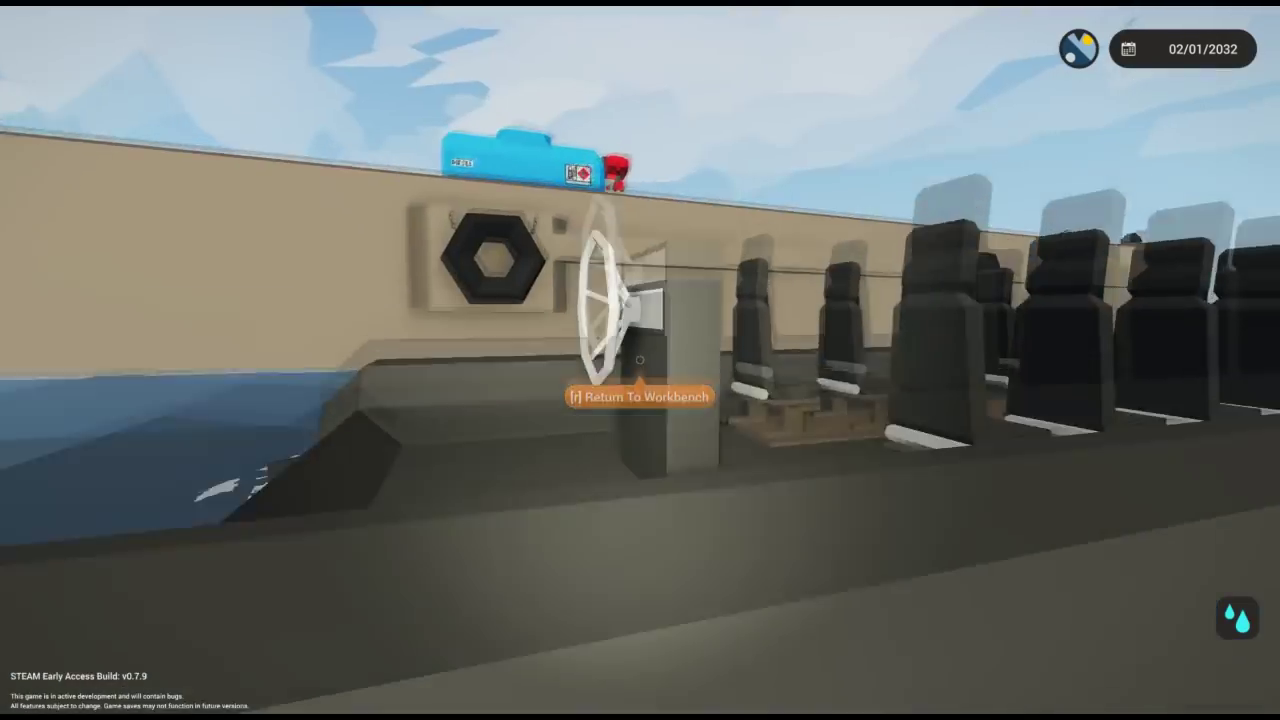
key("space")
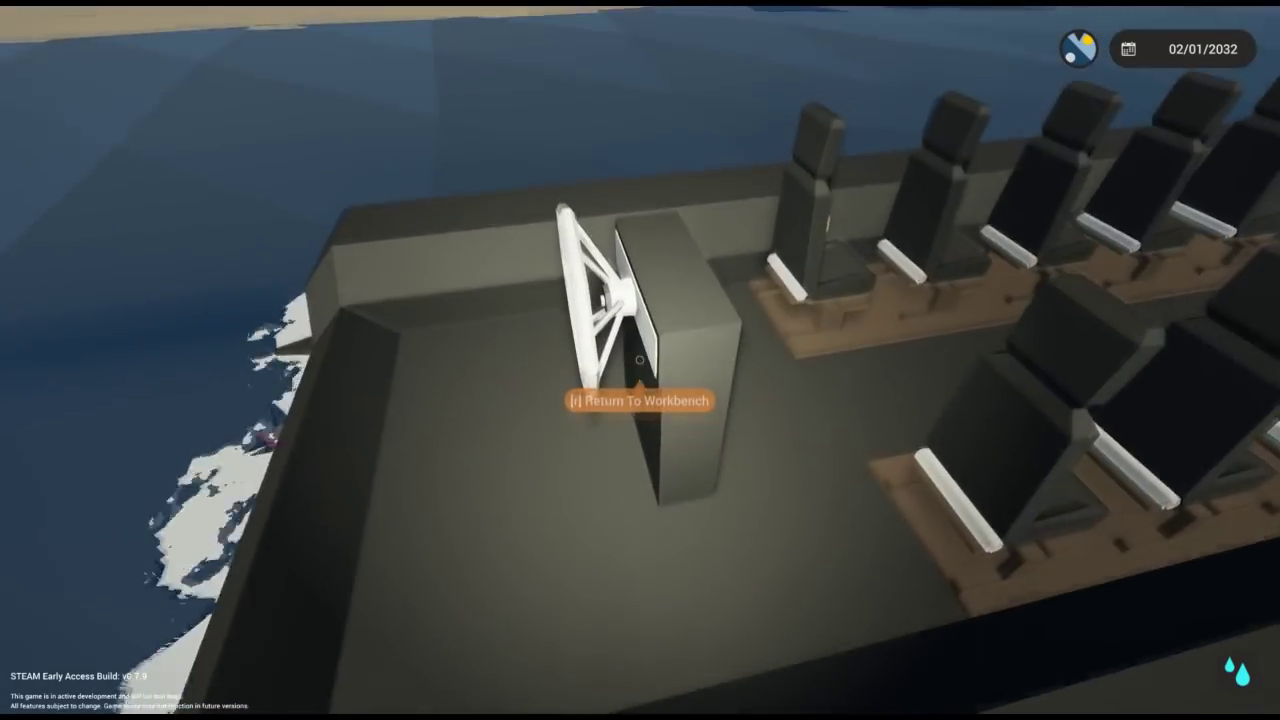
key("f")
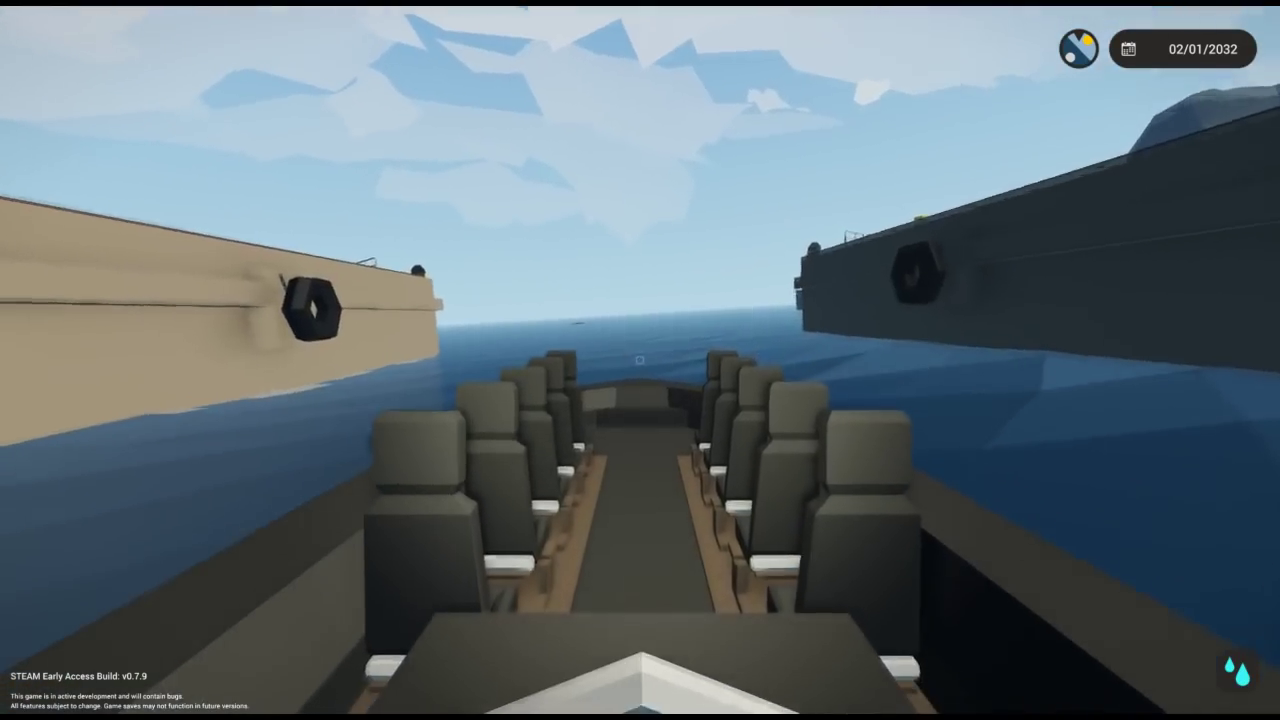
key("c")
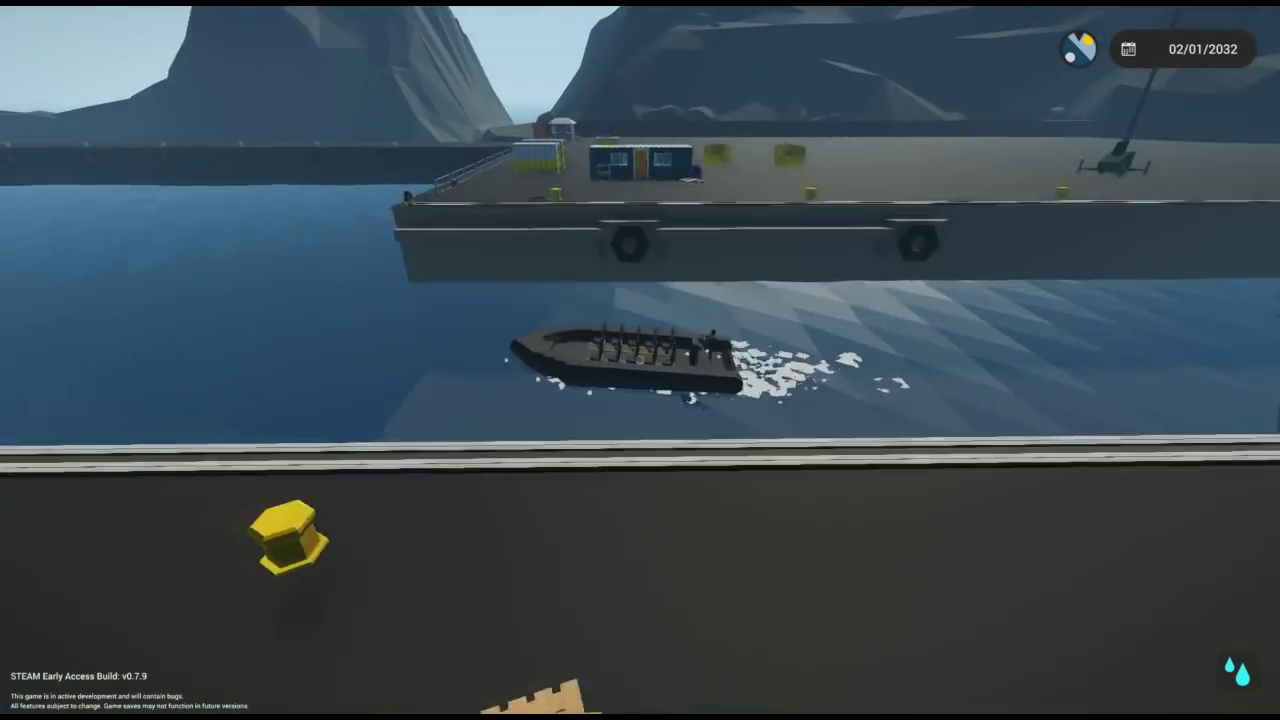
scroll(640, 360, "up", 5)
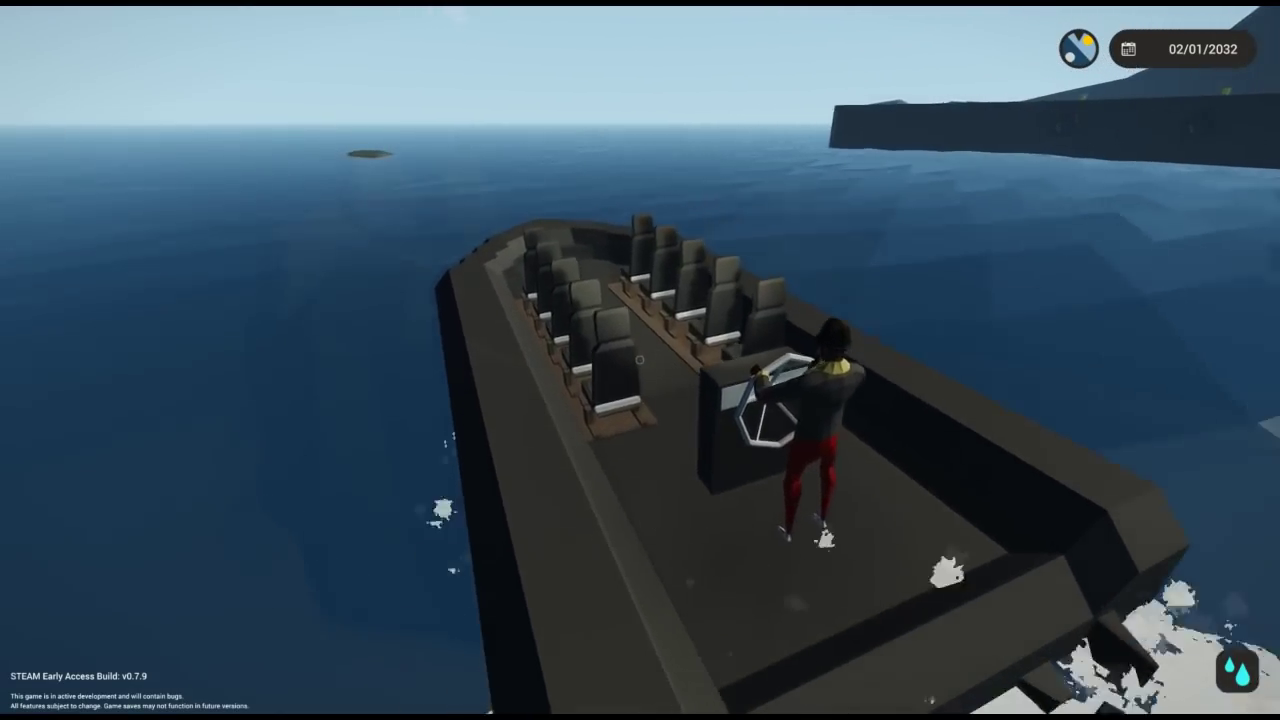
scroll(640, 360, "down", 5)
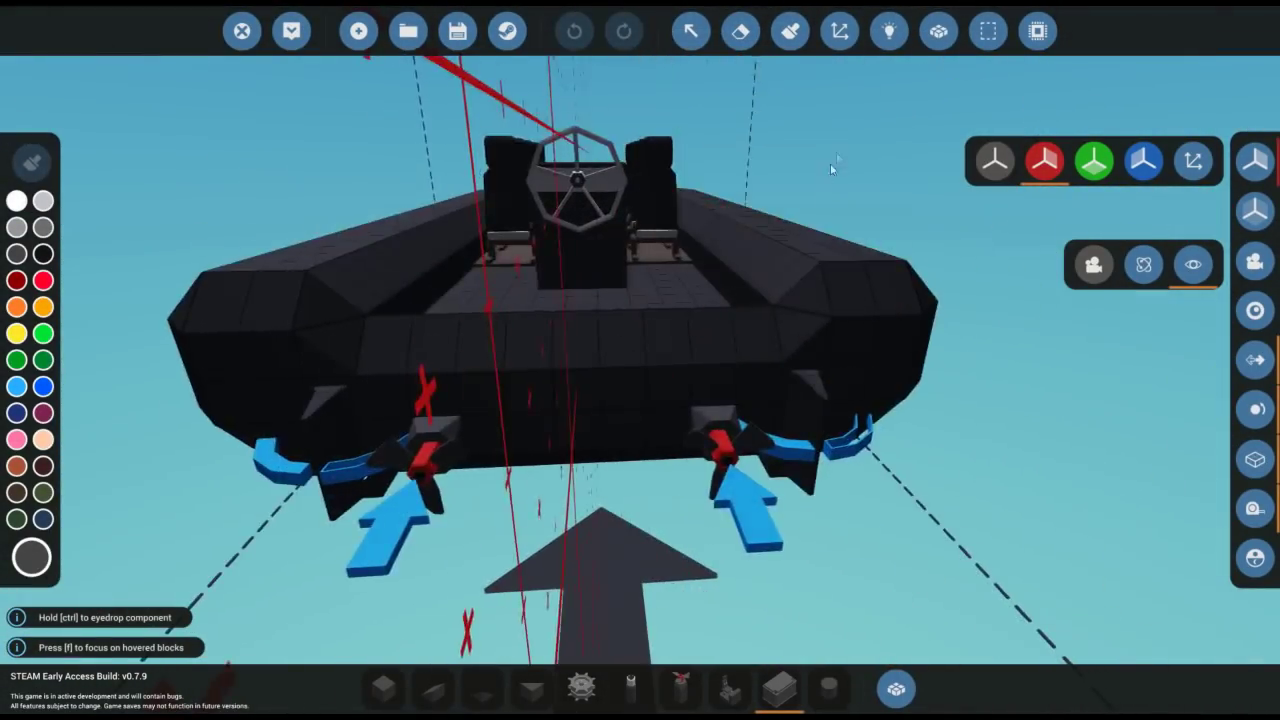
Step: Pick the Fin Rudder through an 'ru' search and place it at the stern with mirrored placement off
left_click(748, 38)
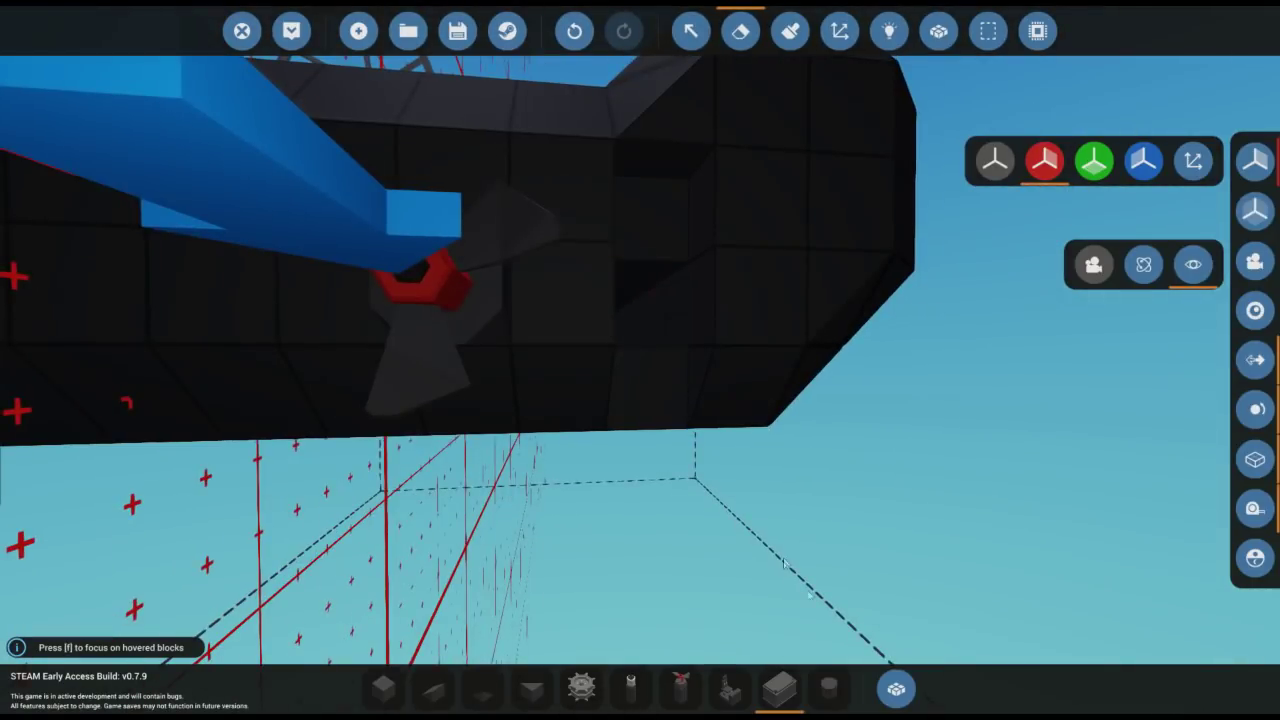
left_click(896, 688)
key("BackSpace")
key("BackSpace")
type("rudd")
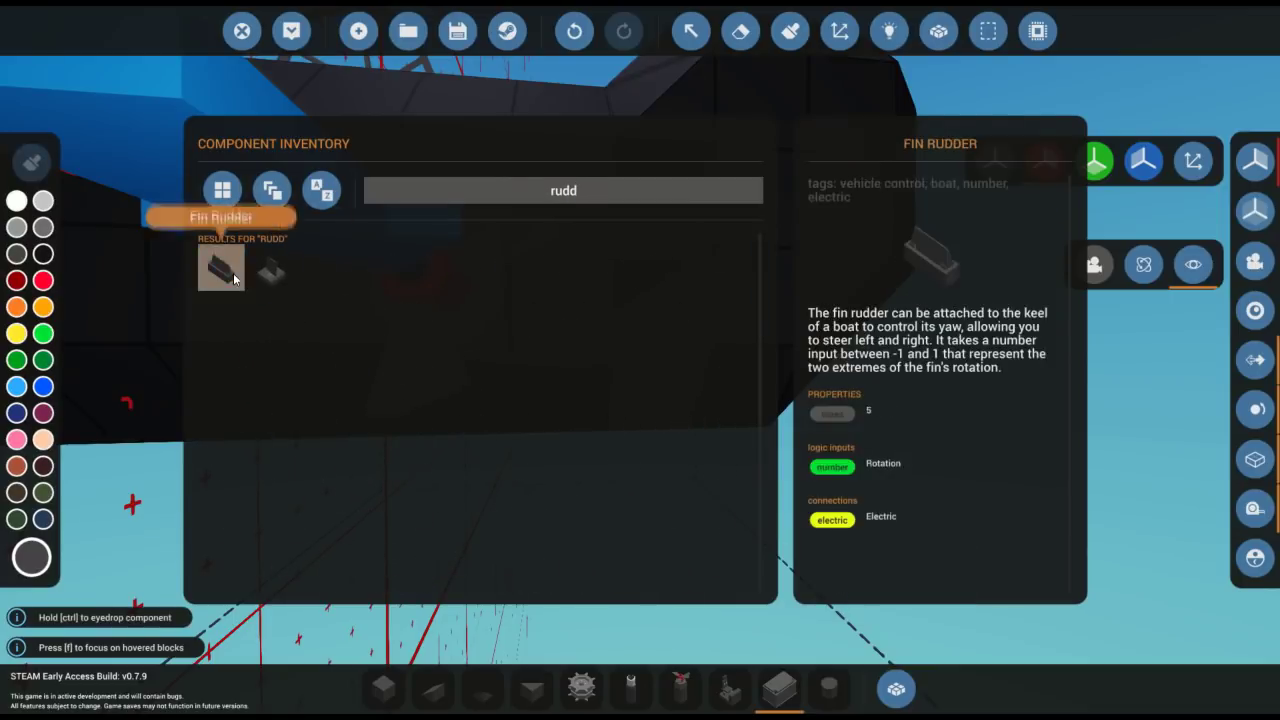
left_click(222, 269)
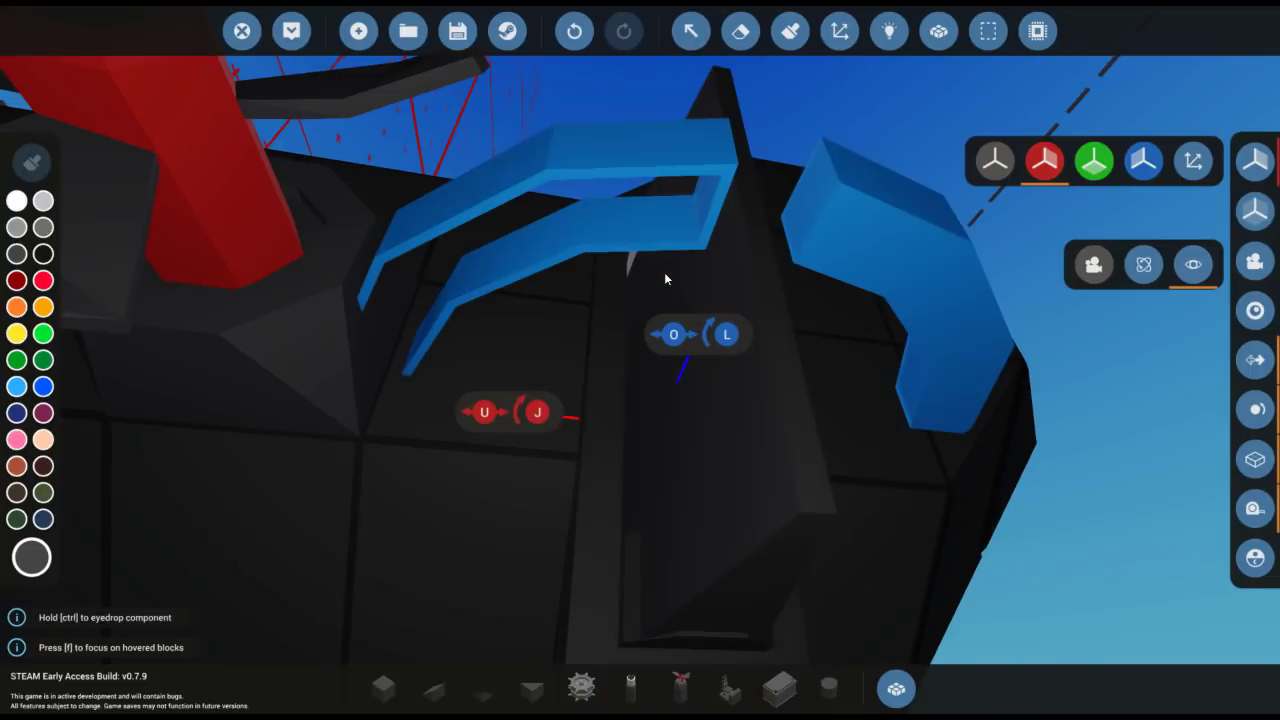
left_click(1006, 165)
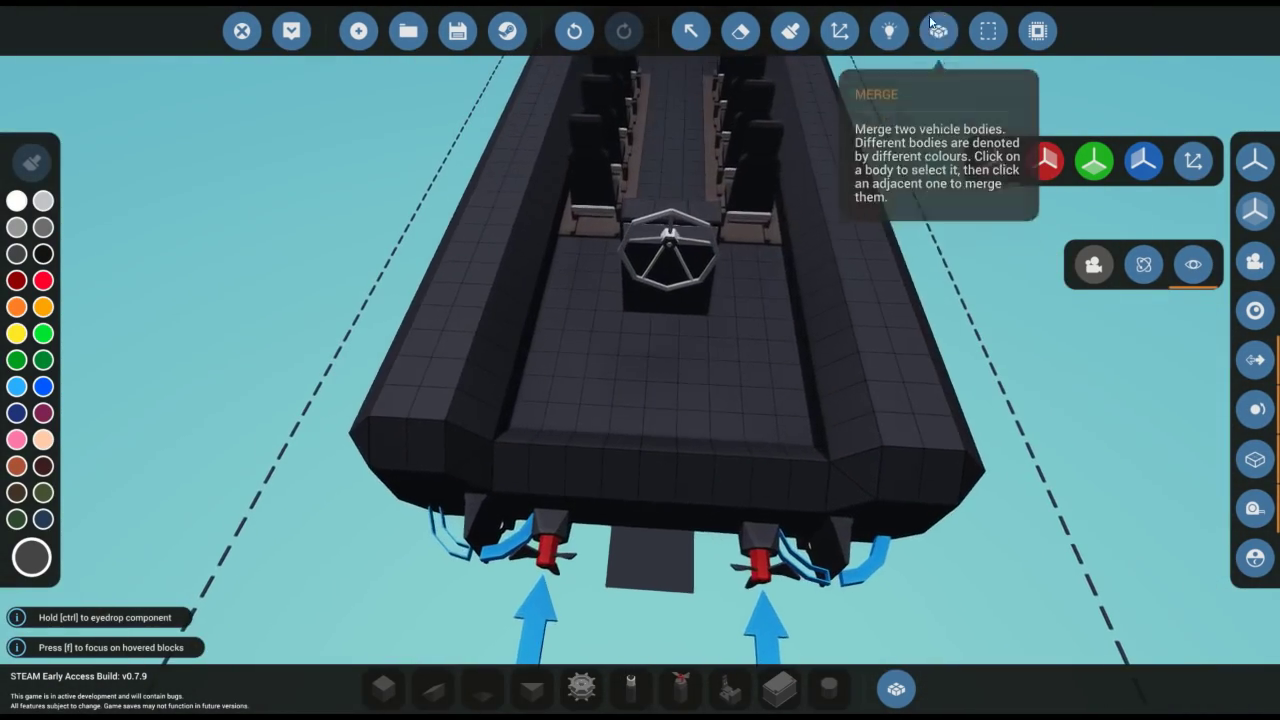
left_click(888, 30)
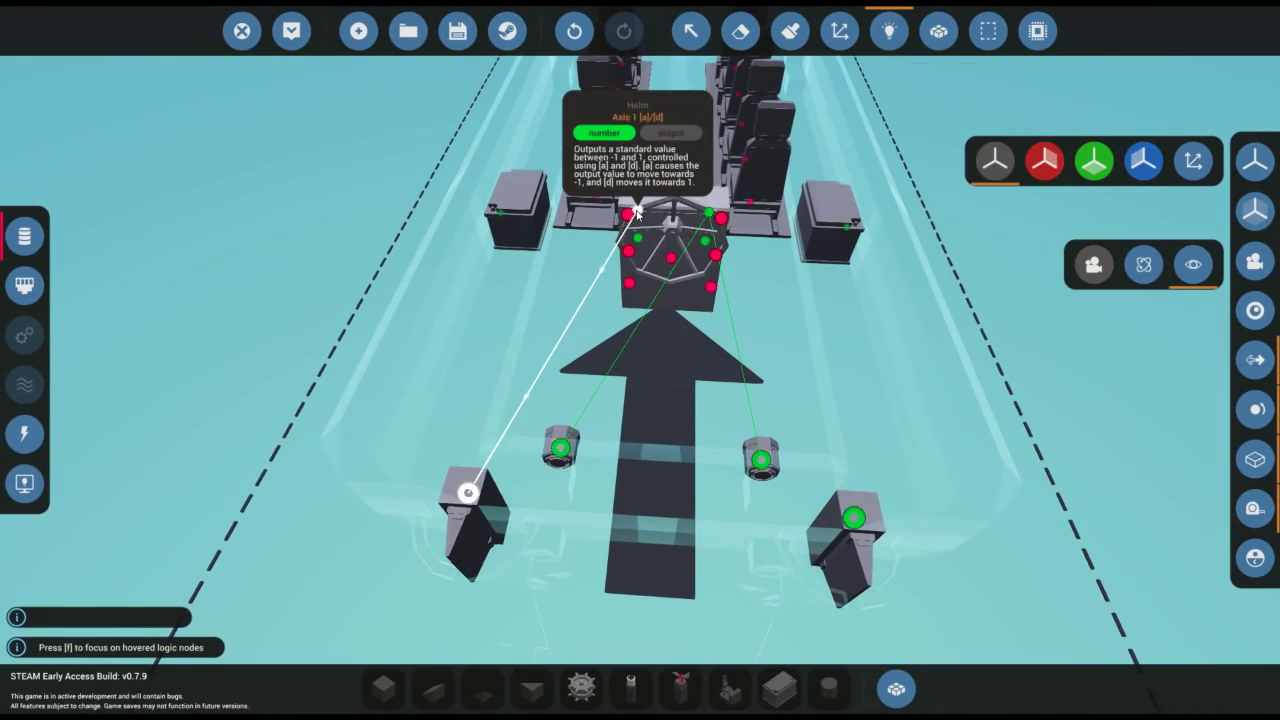
Step: Link the helm's Axis 1 steering output to the fin rudder, then review the electrical connections
left_click_drag(838, 528, 851, 518)
left_click(25, 433)
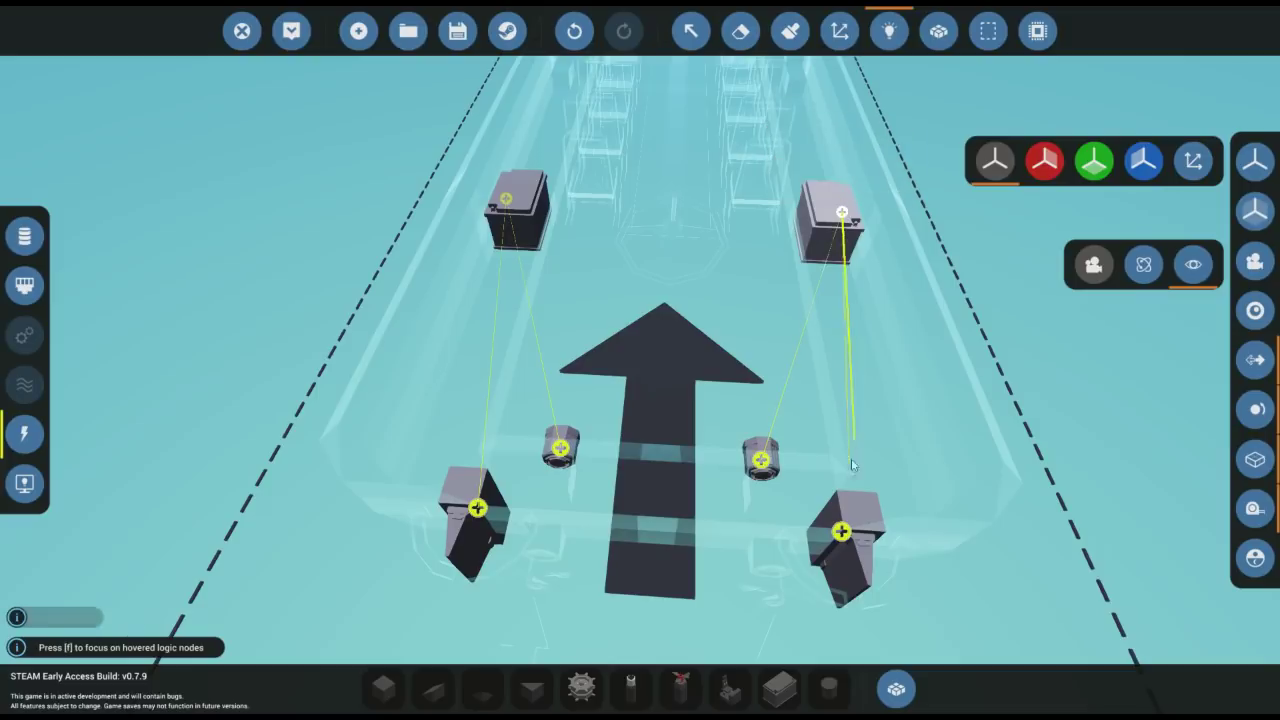
left_click(383, 688)
Step: Fly into the bow interior and place new floor blocks to fill the gaps
key("w")
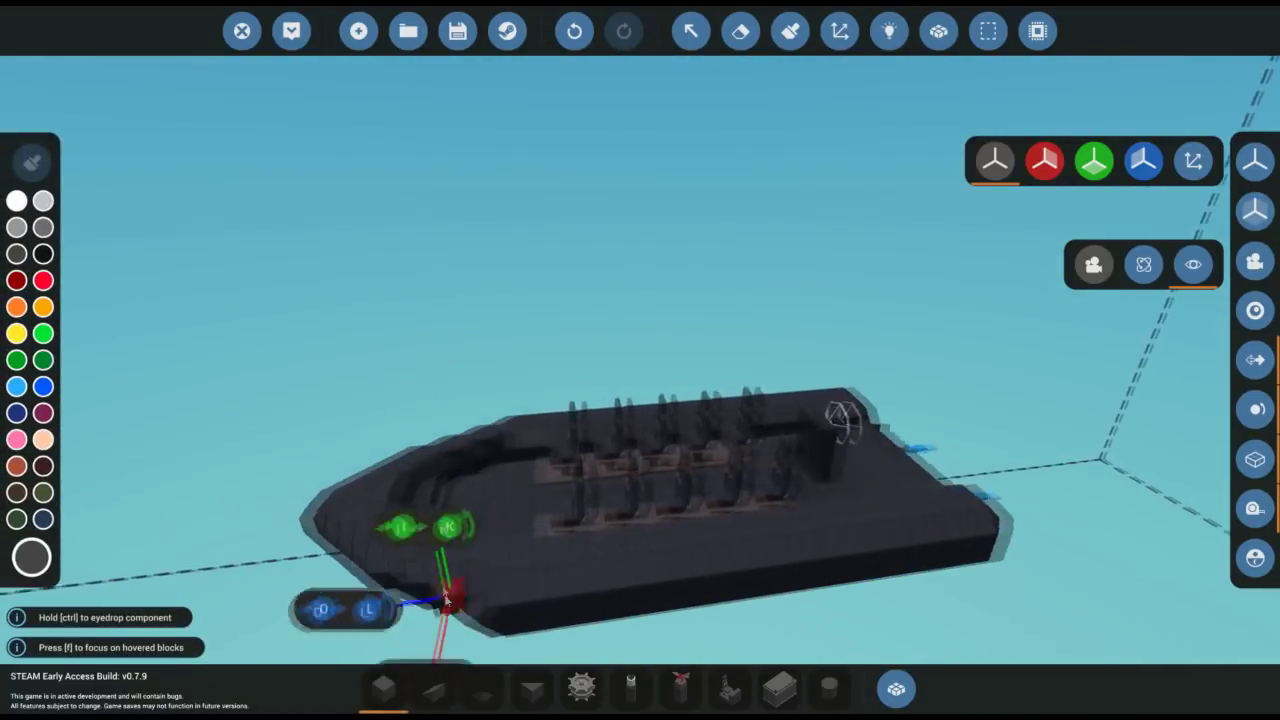
key("w")
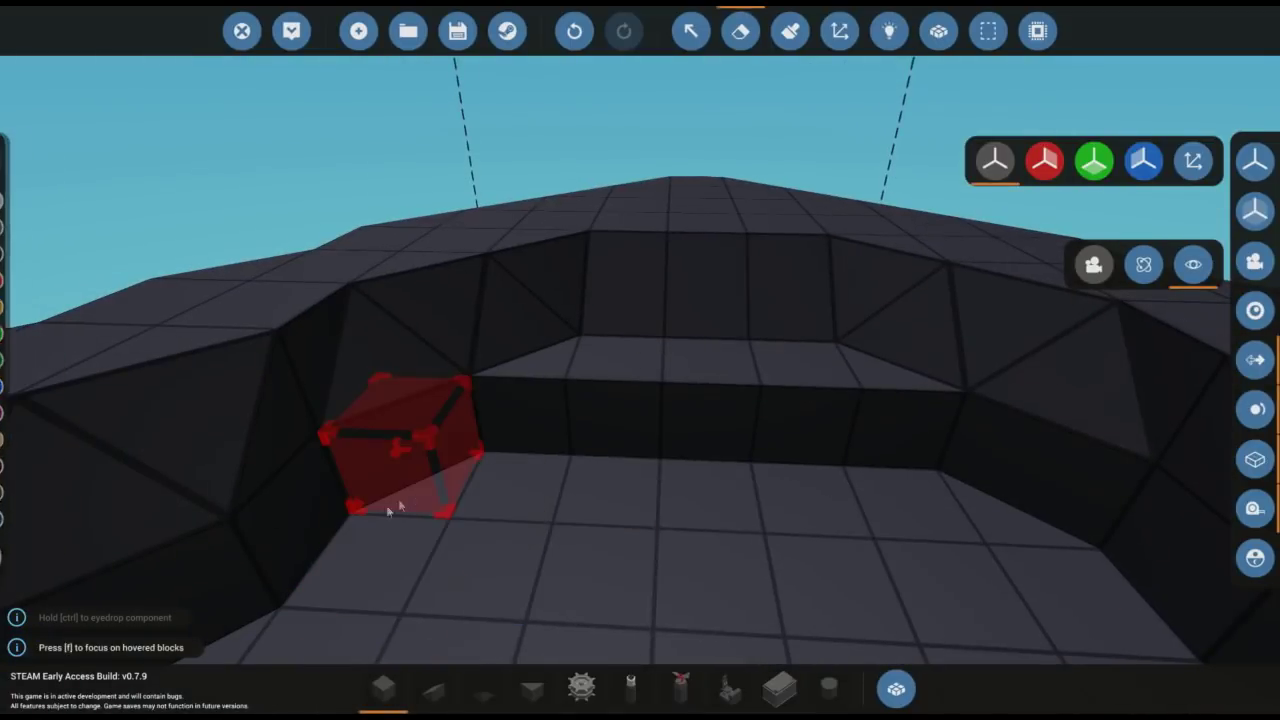
left_click(437, 479)
left_click(532, 688)
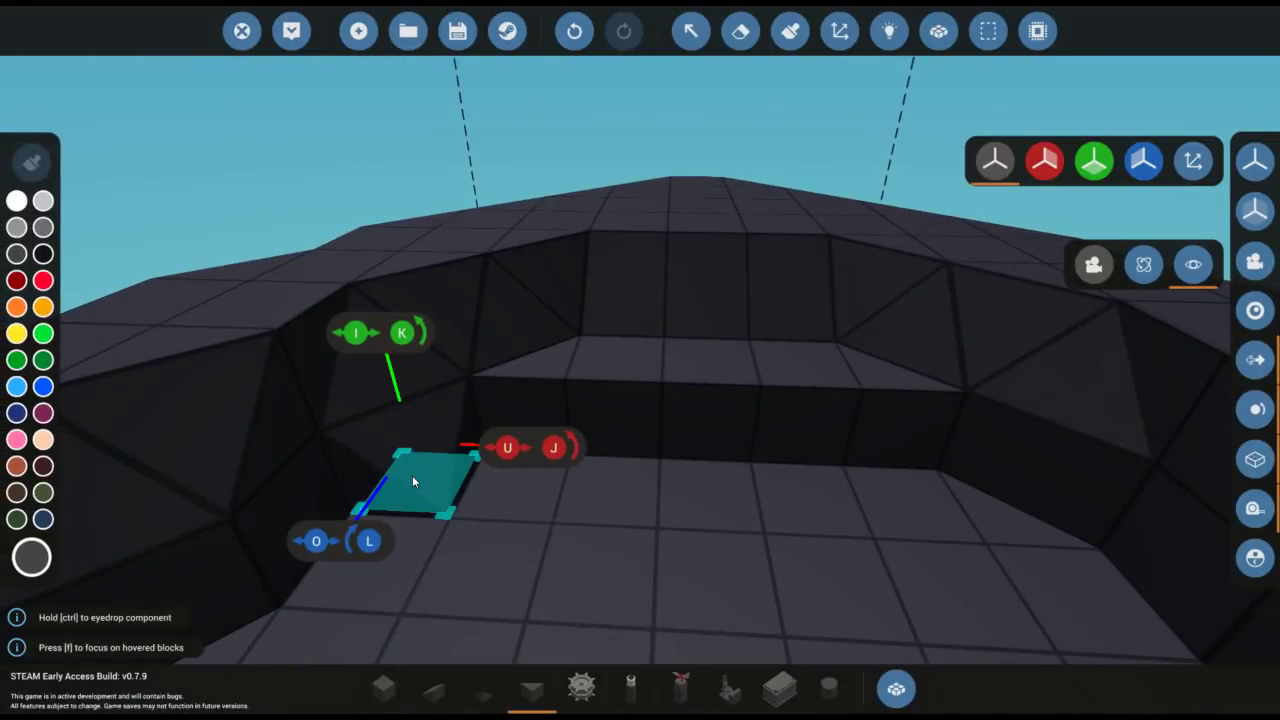
left_click(413, 481)
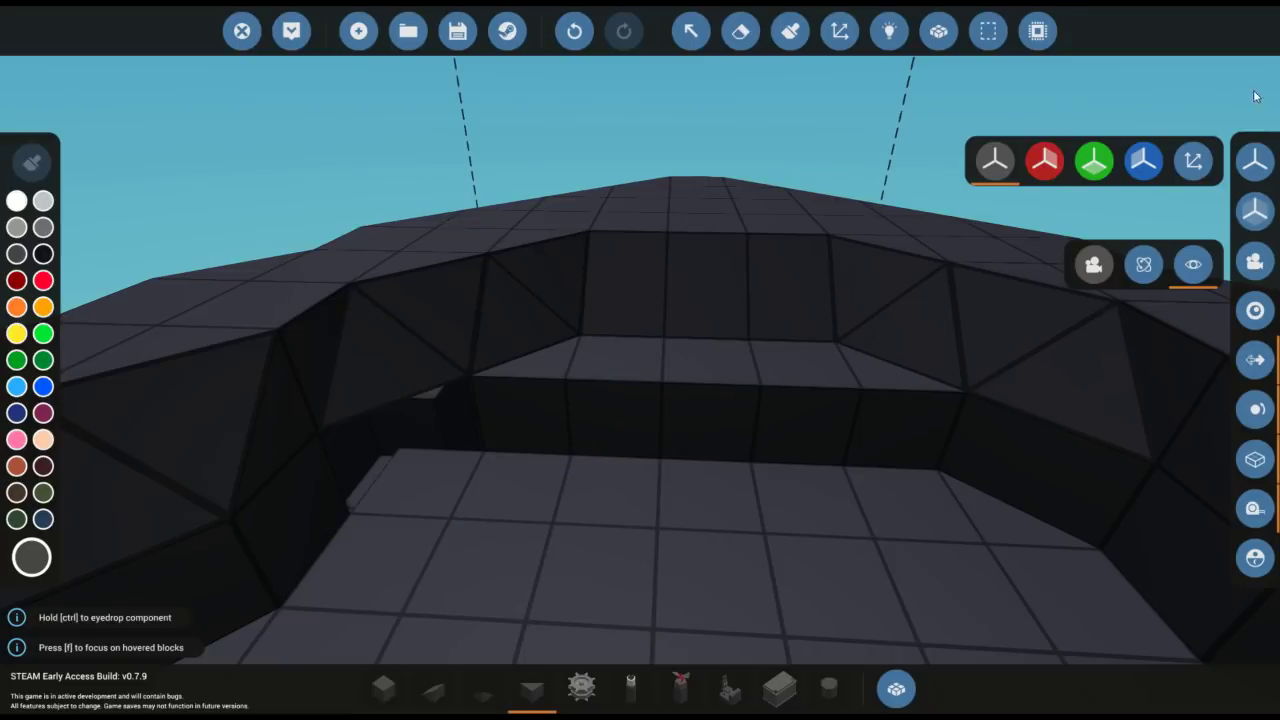
Step: Enable X-axis mirroring, try a wedge and undo it, then place a mirrored pyramid pair
left_click(1045, 160)
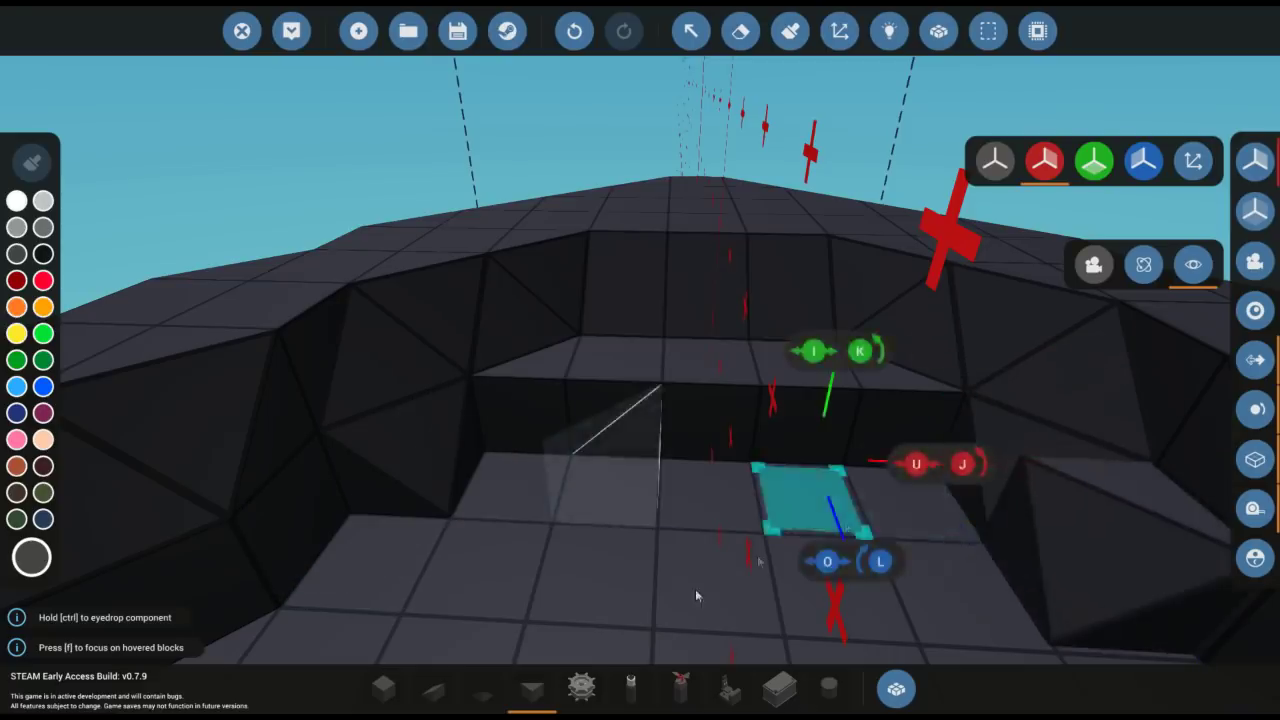
left_click(445, 697)
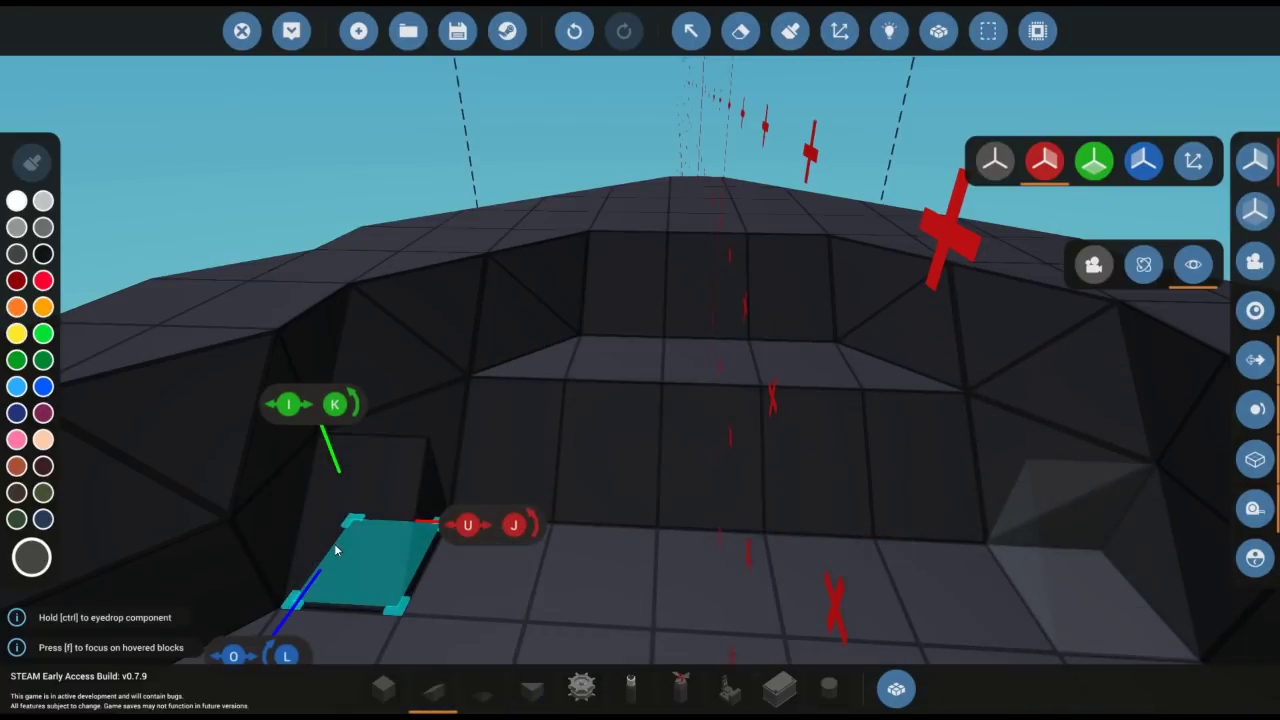
key("ctrl+z")
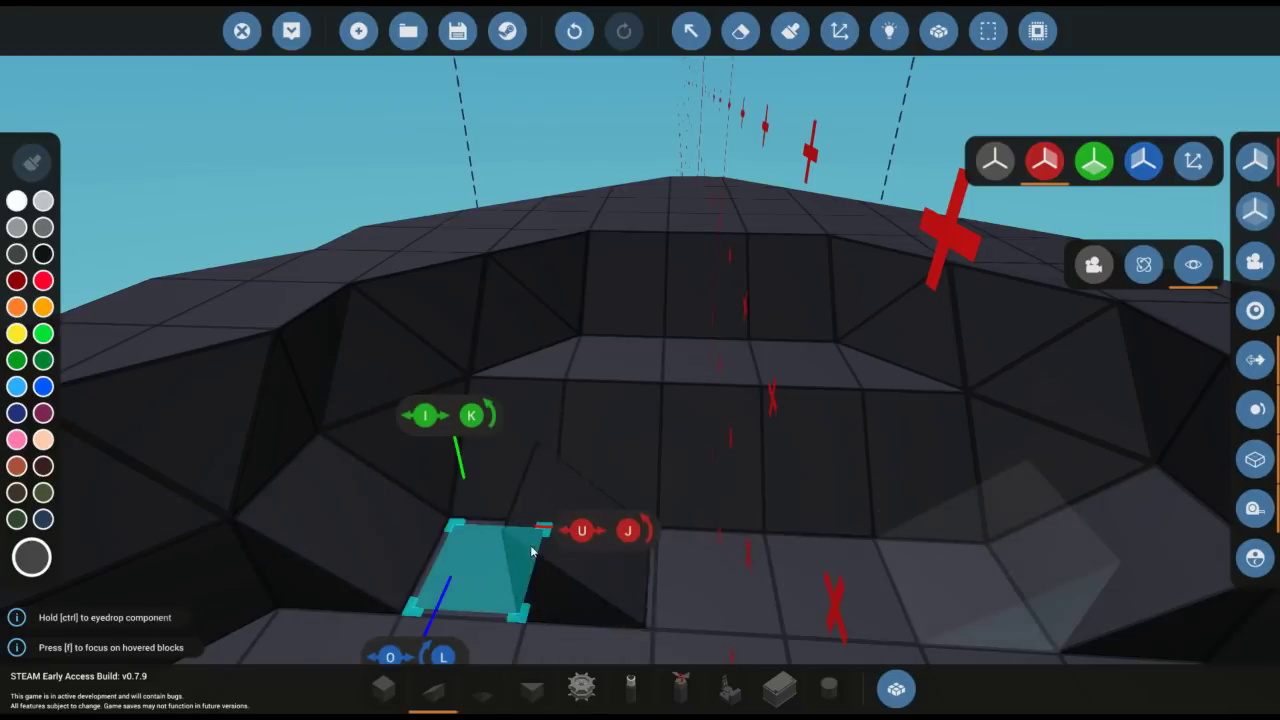
left_click(482, 688)
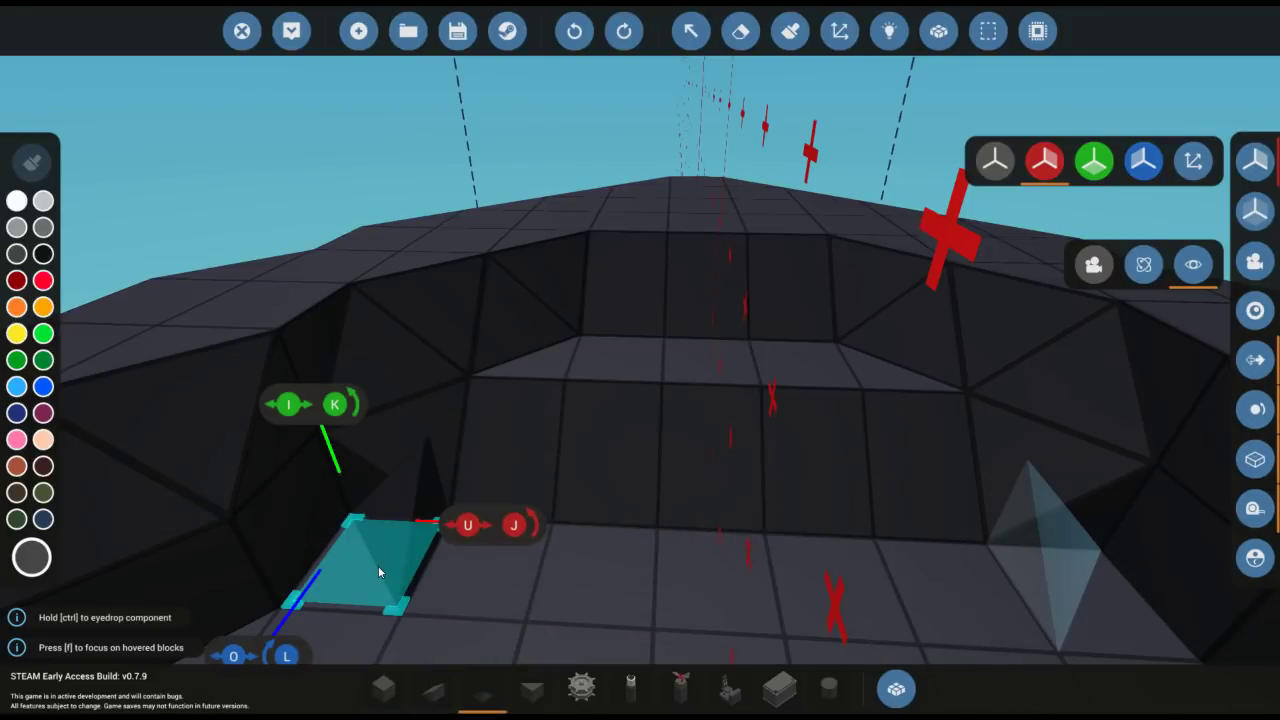
left_click(378, 566)
scroll(378, 566, "down", 10)
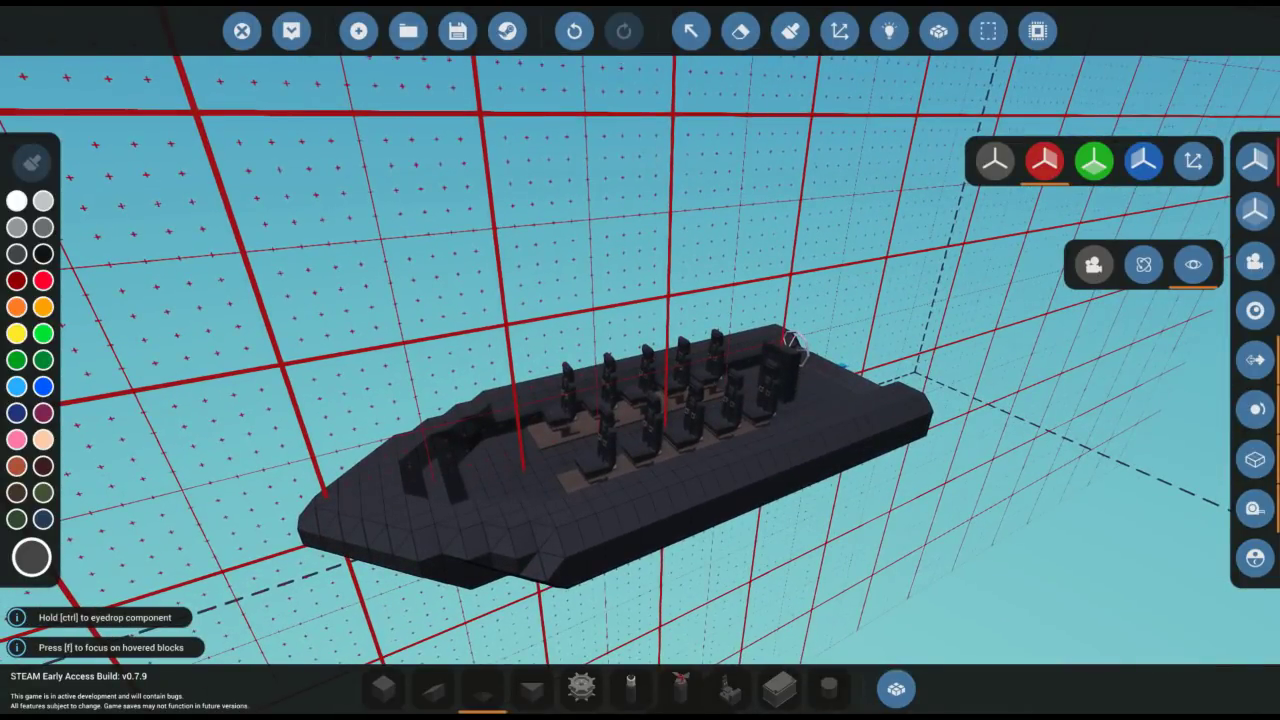
key("d")
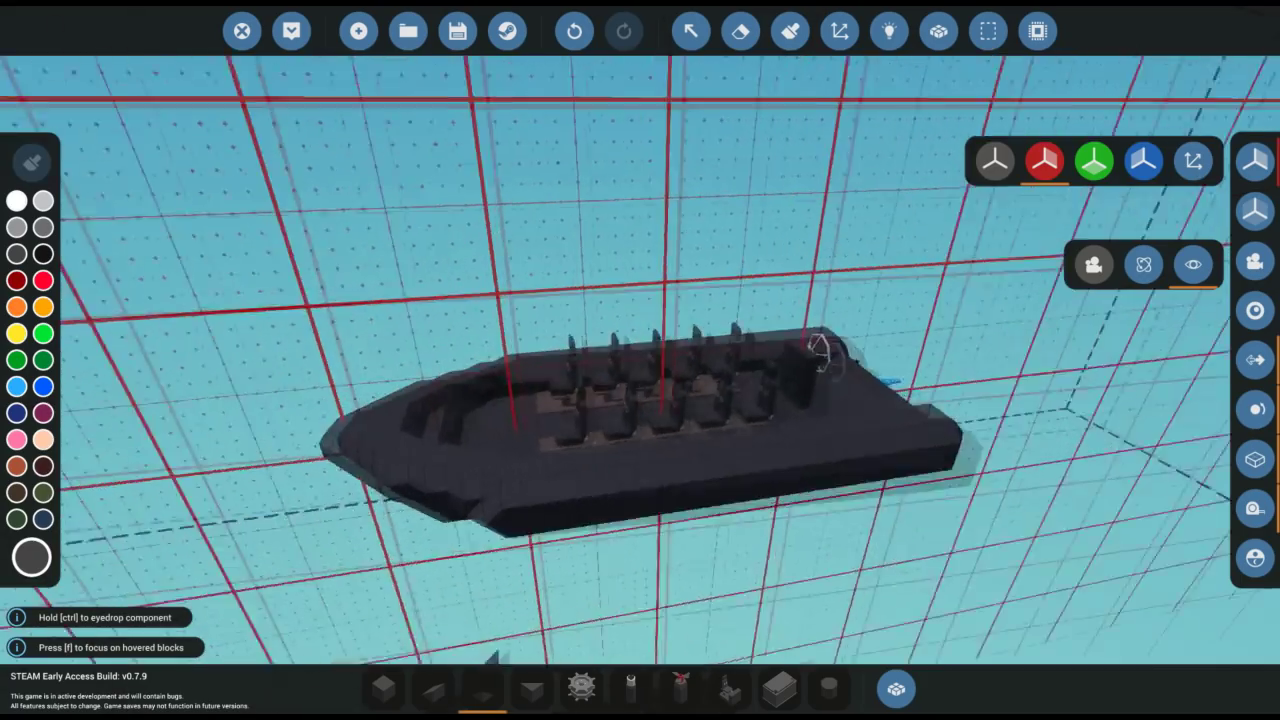
Step: Move along the deck to the helm and stack dark cubes into a console column beside the wheel
scroll(564, 566, "up", 8)
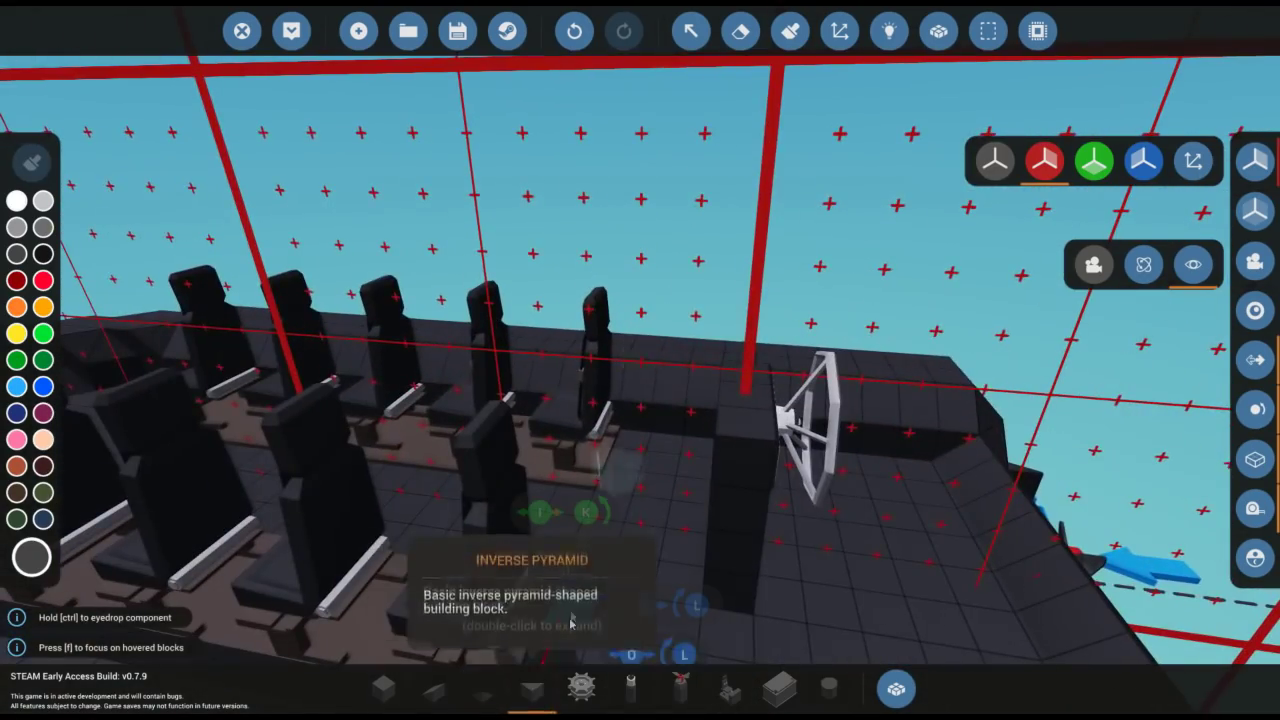
key("f")
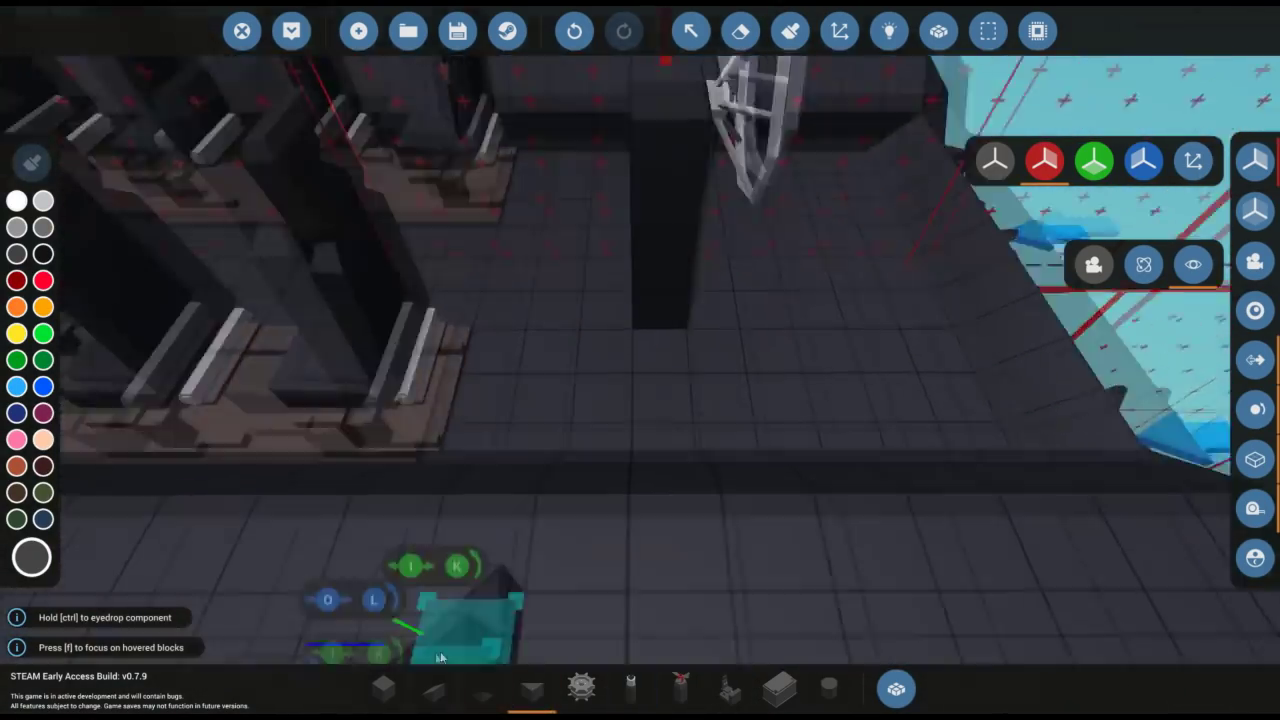
left_click(433, 688)
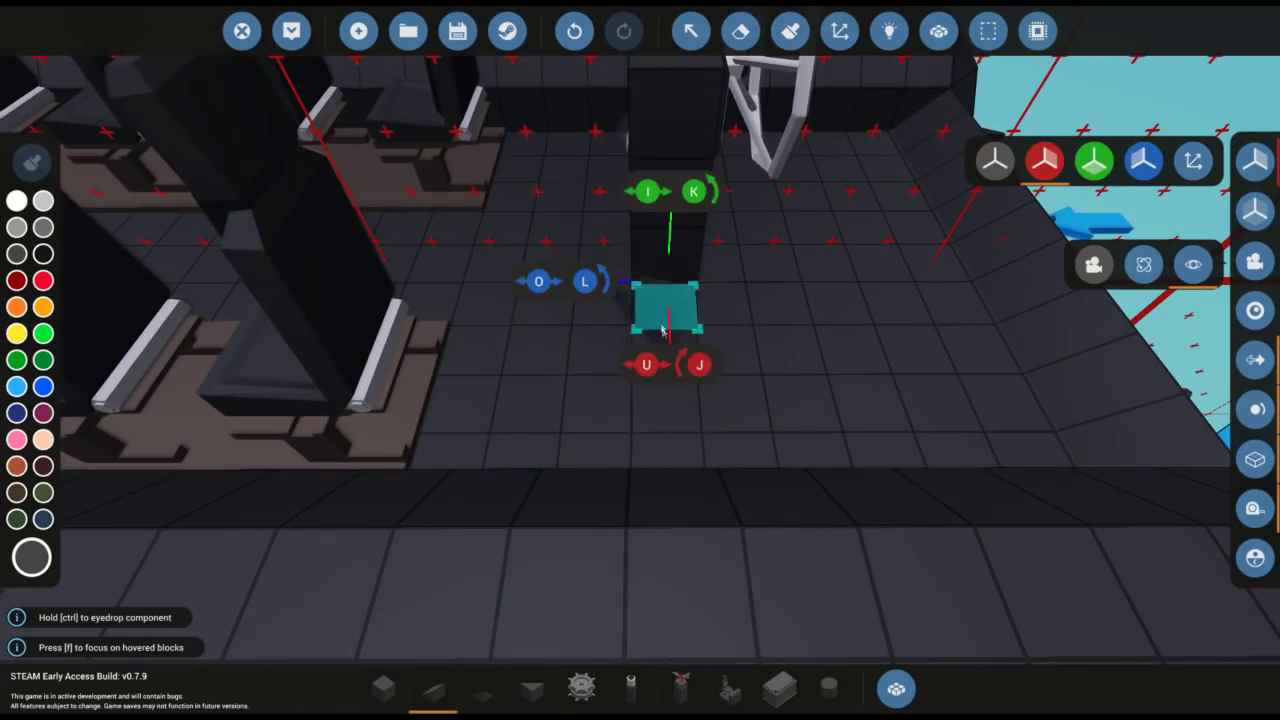
key("a")
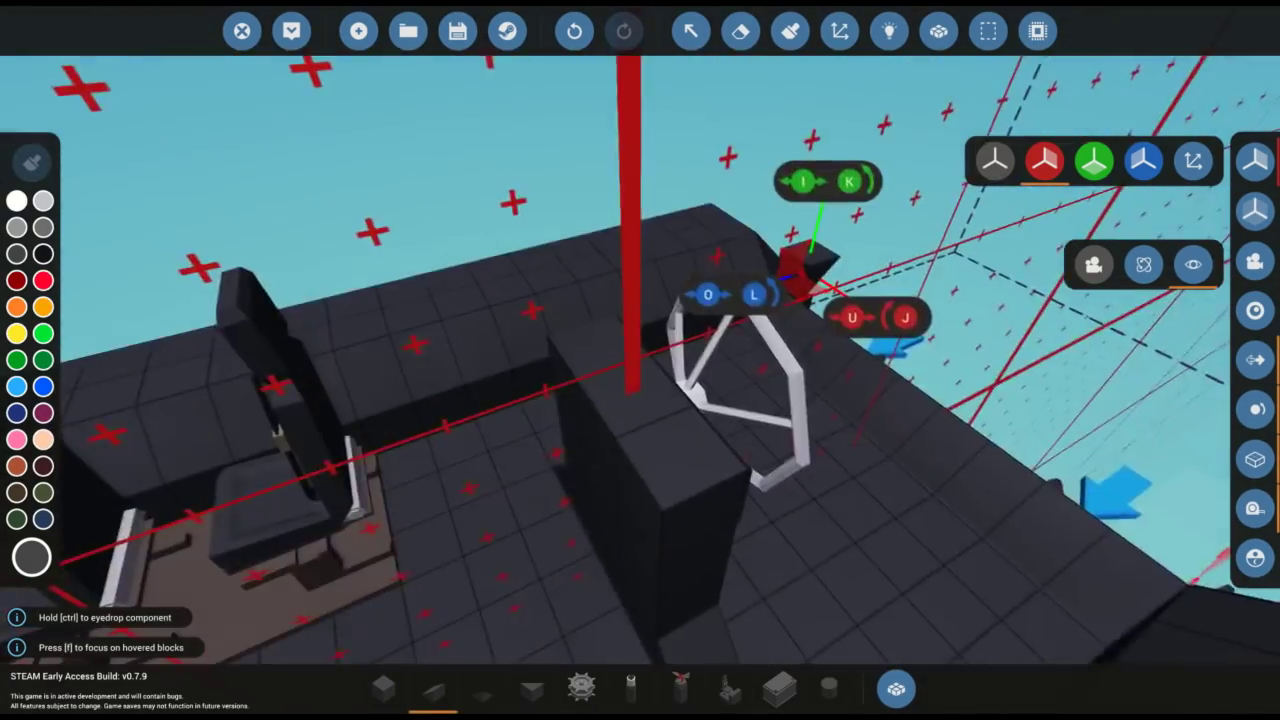
key("s")
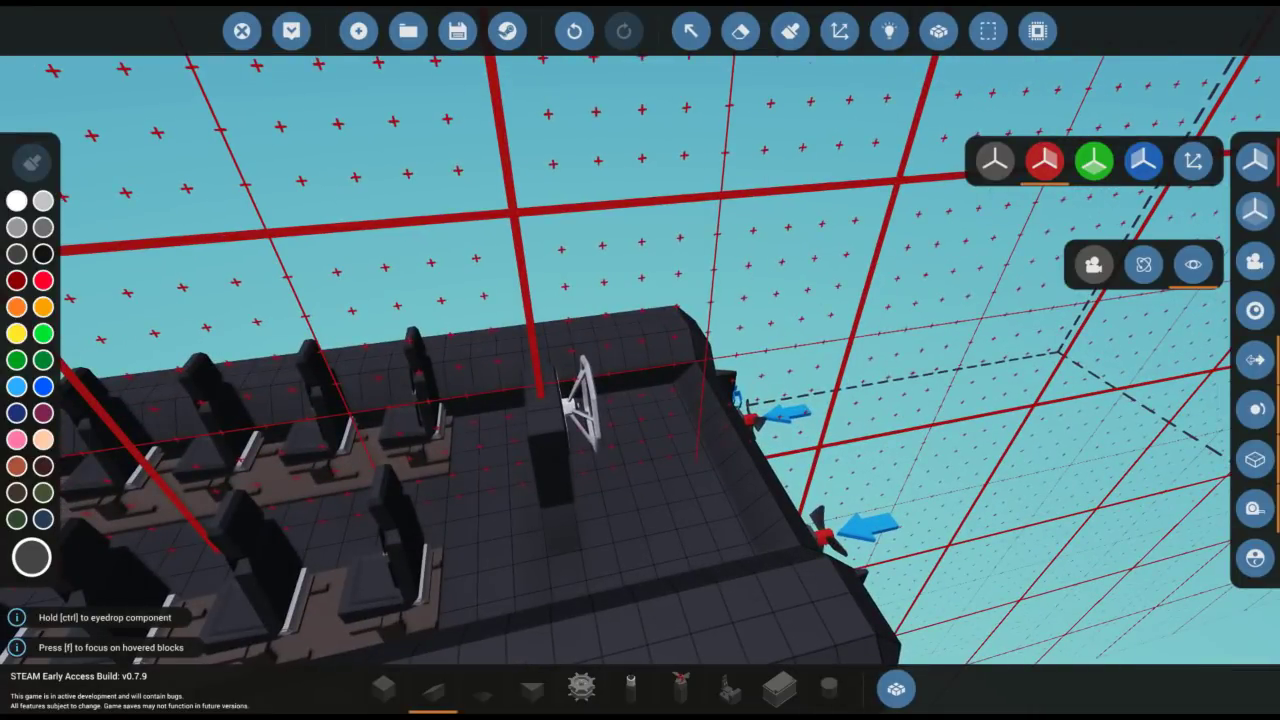
key("a")
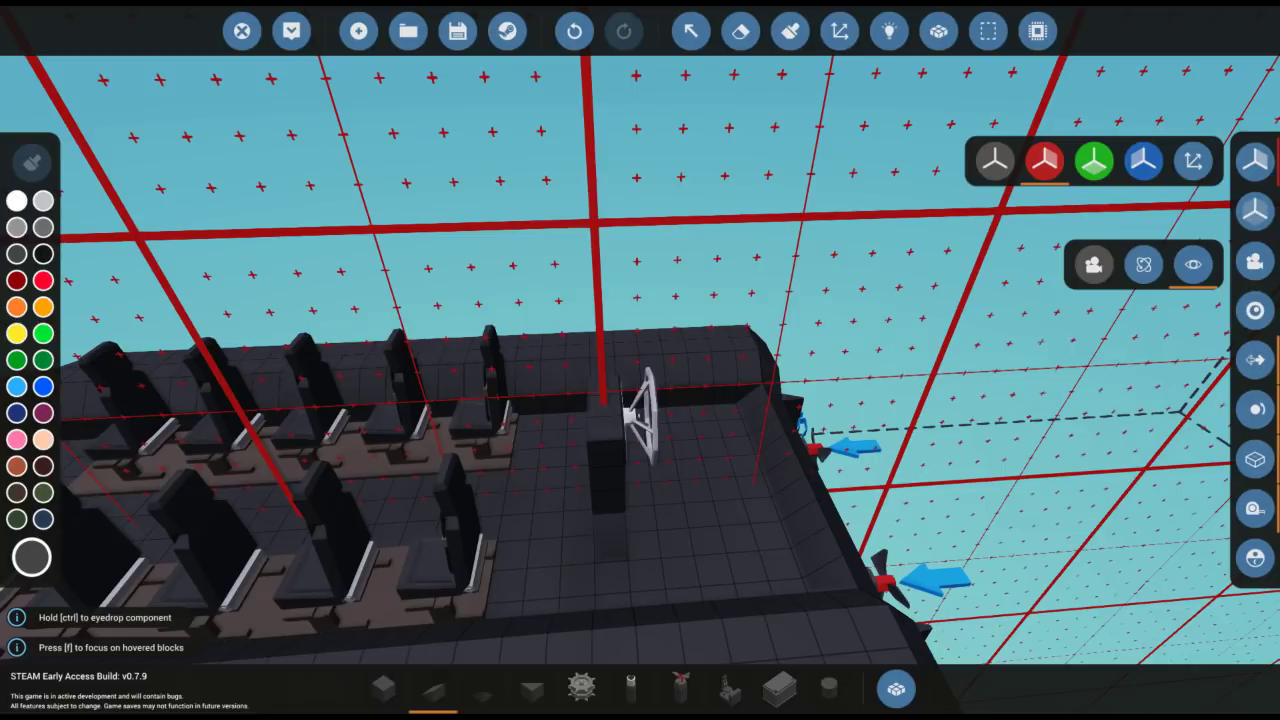
key("a")
key("w")
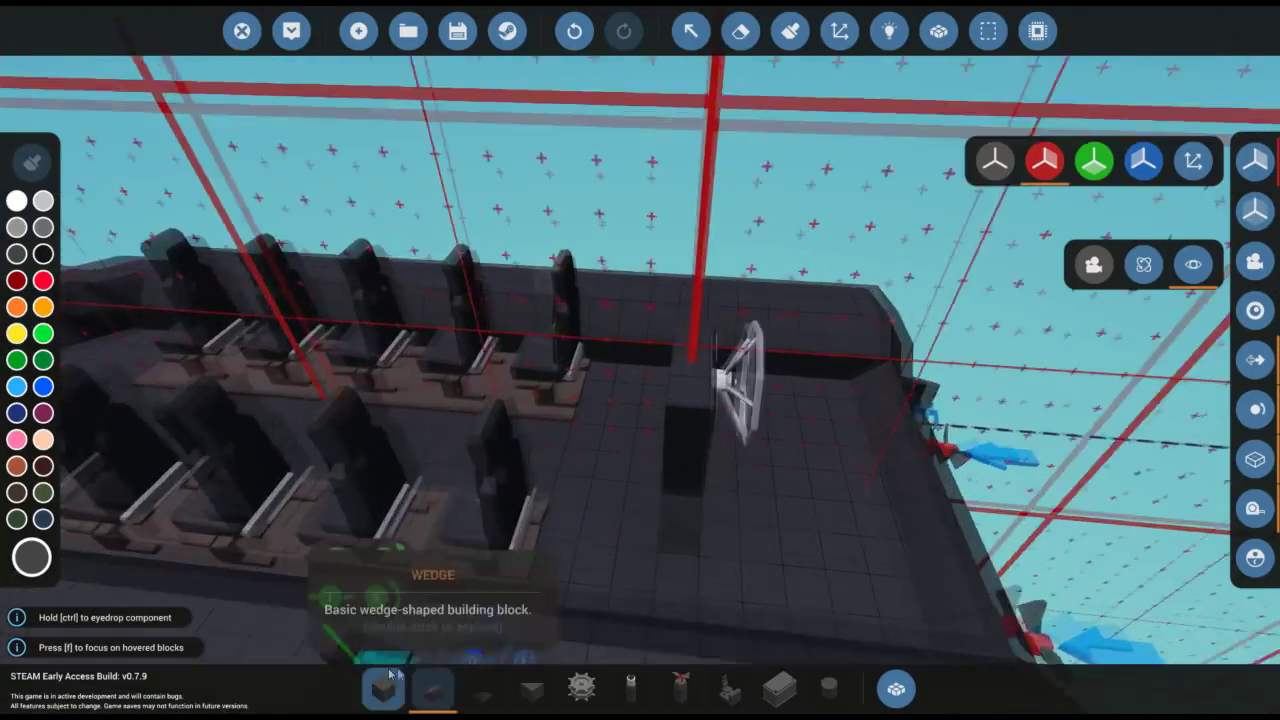
left_click(384, 688)
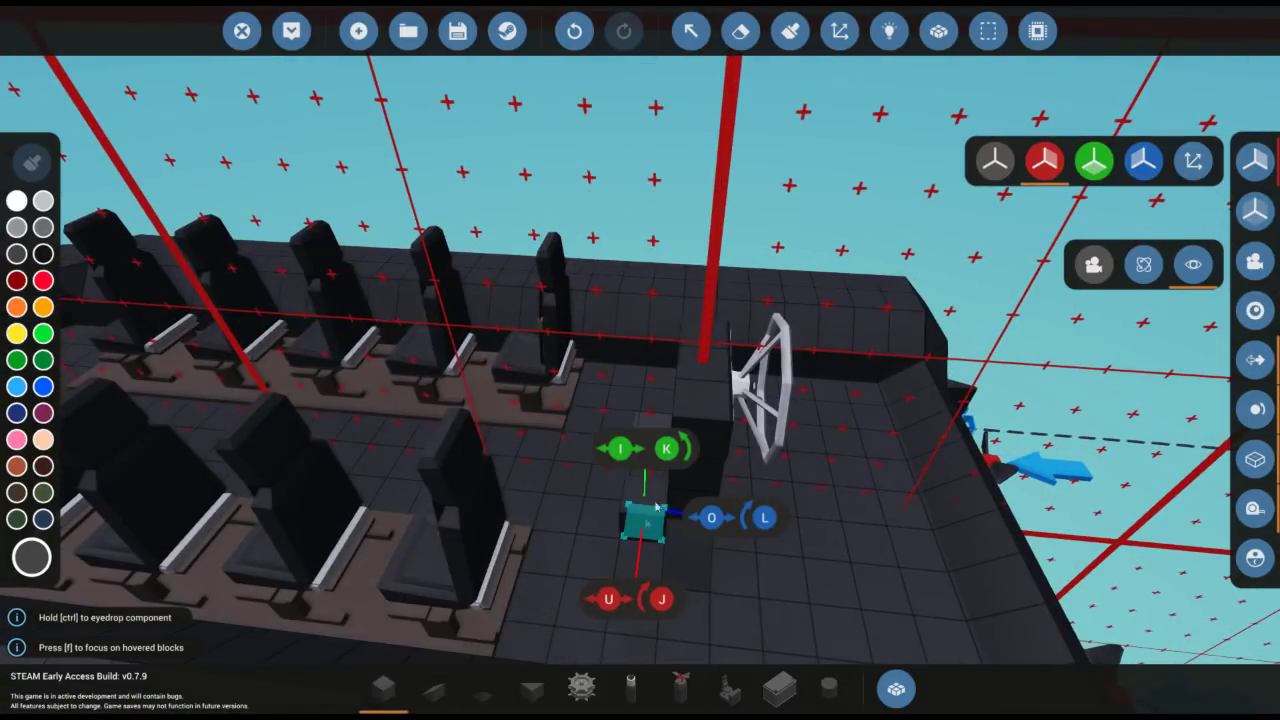
key("f")
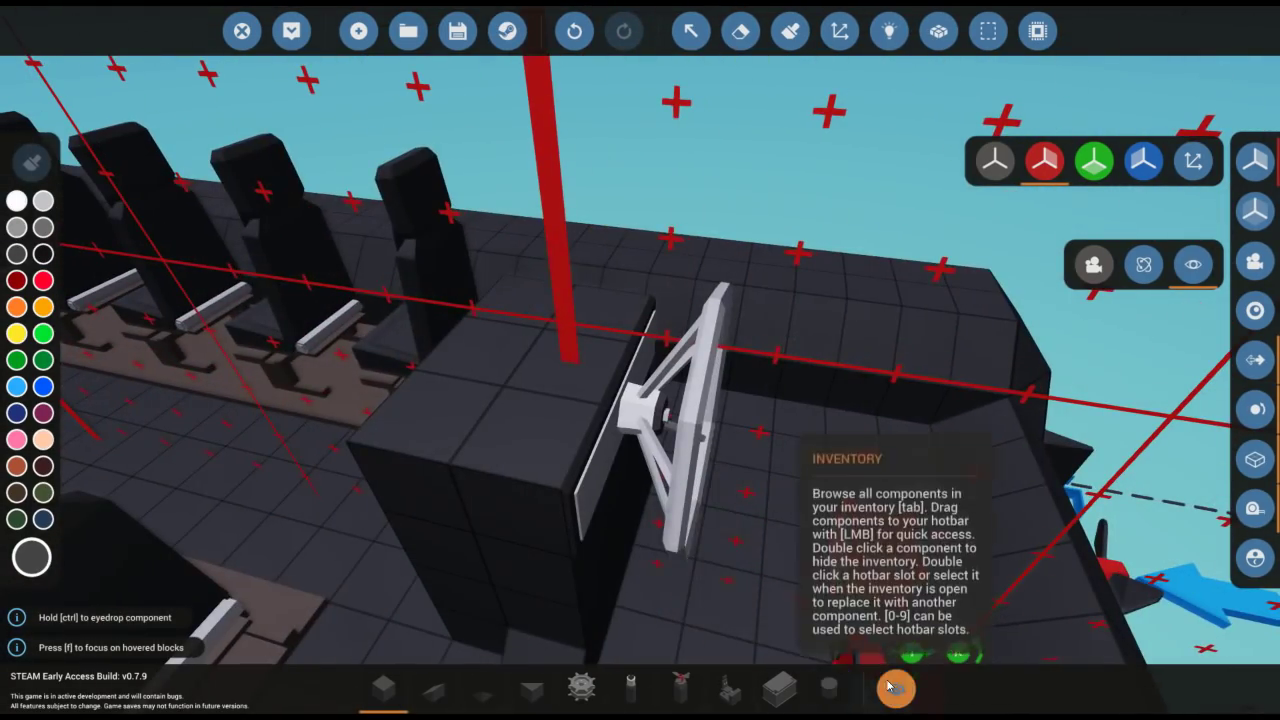
Step: Search 'dial' and mount three dials on the console above the helm, then search 'win'
left_click(890, 686)
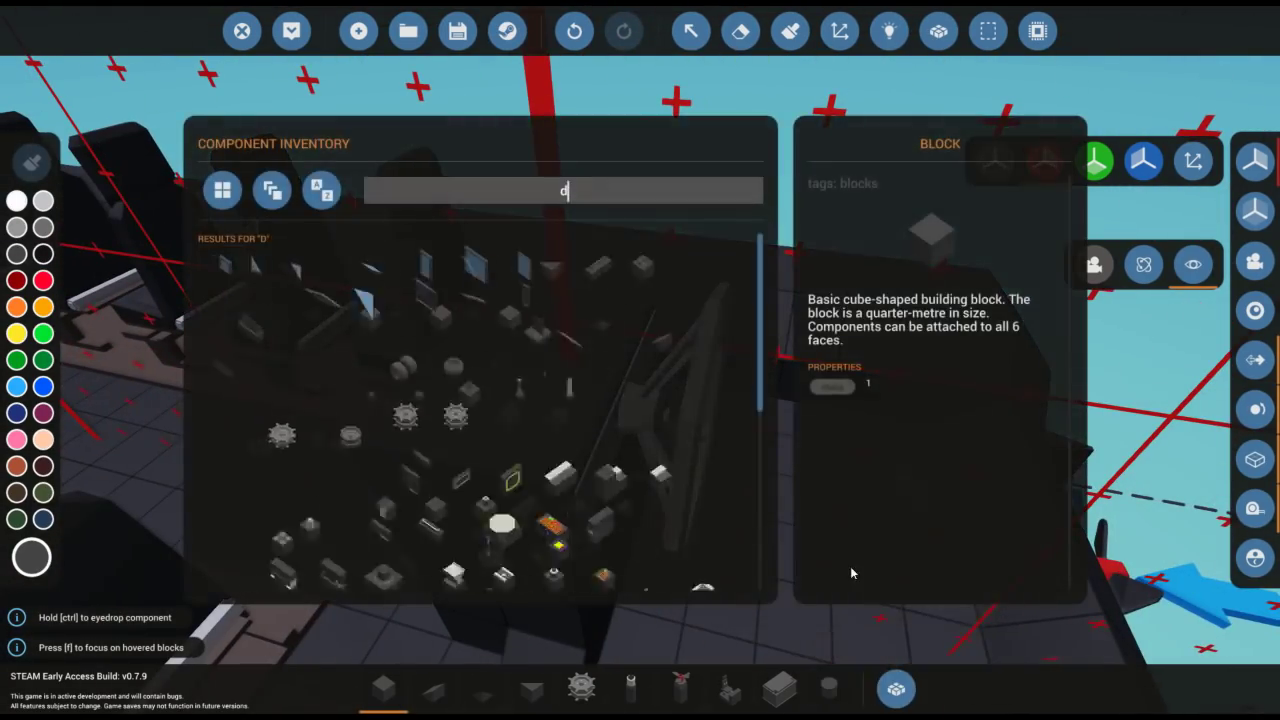
type("dial")
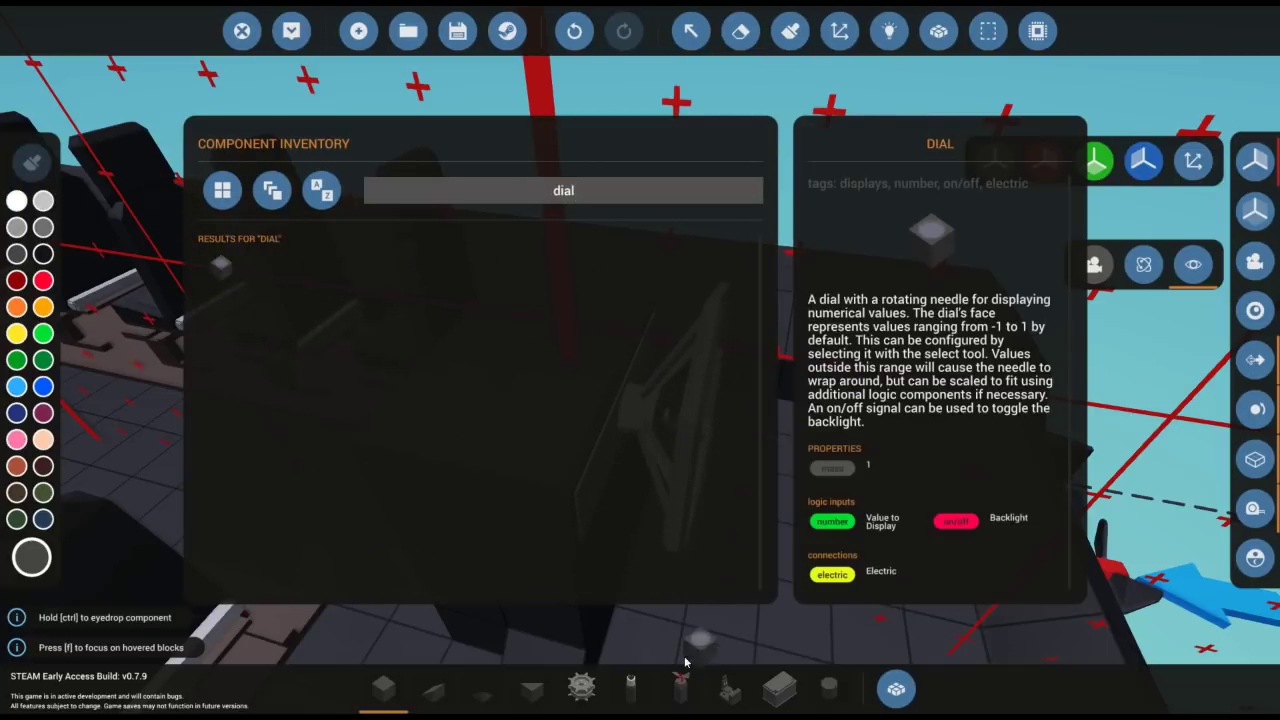
left_click(681, 688)
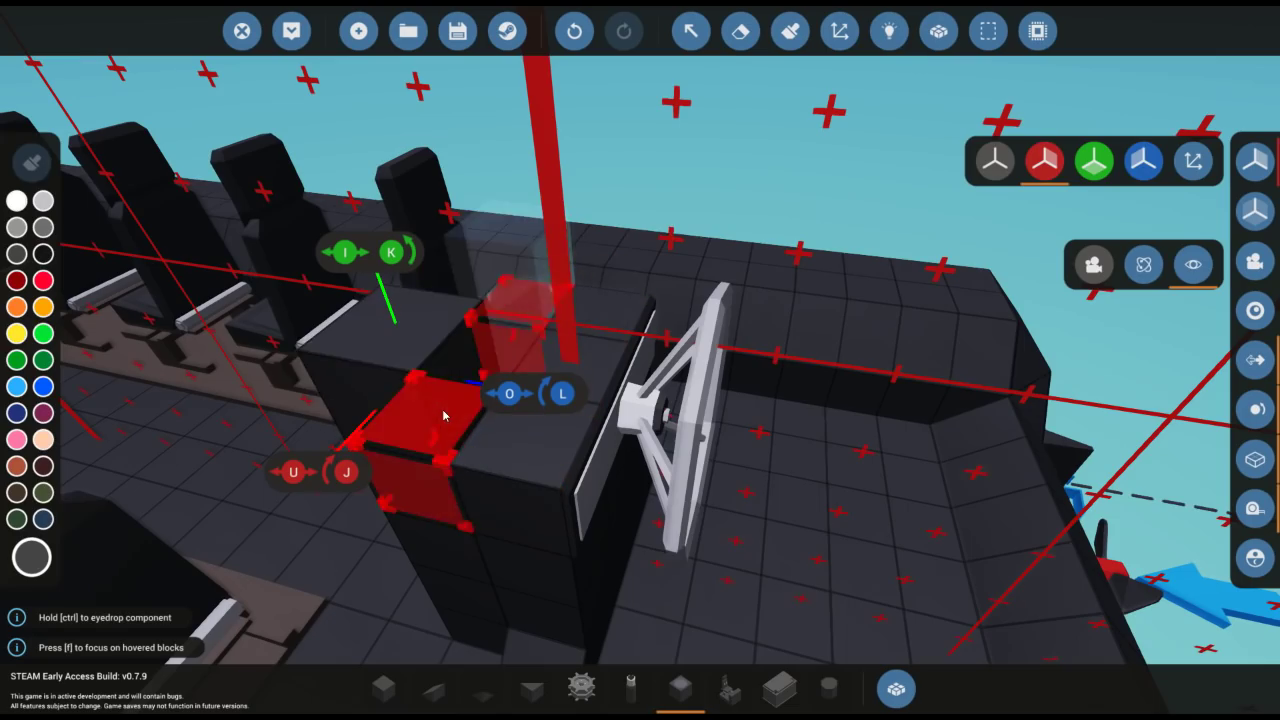
left_click(519, 357)
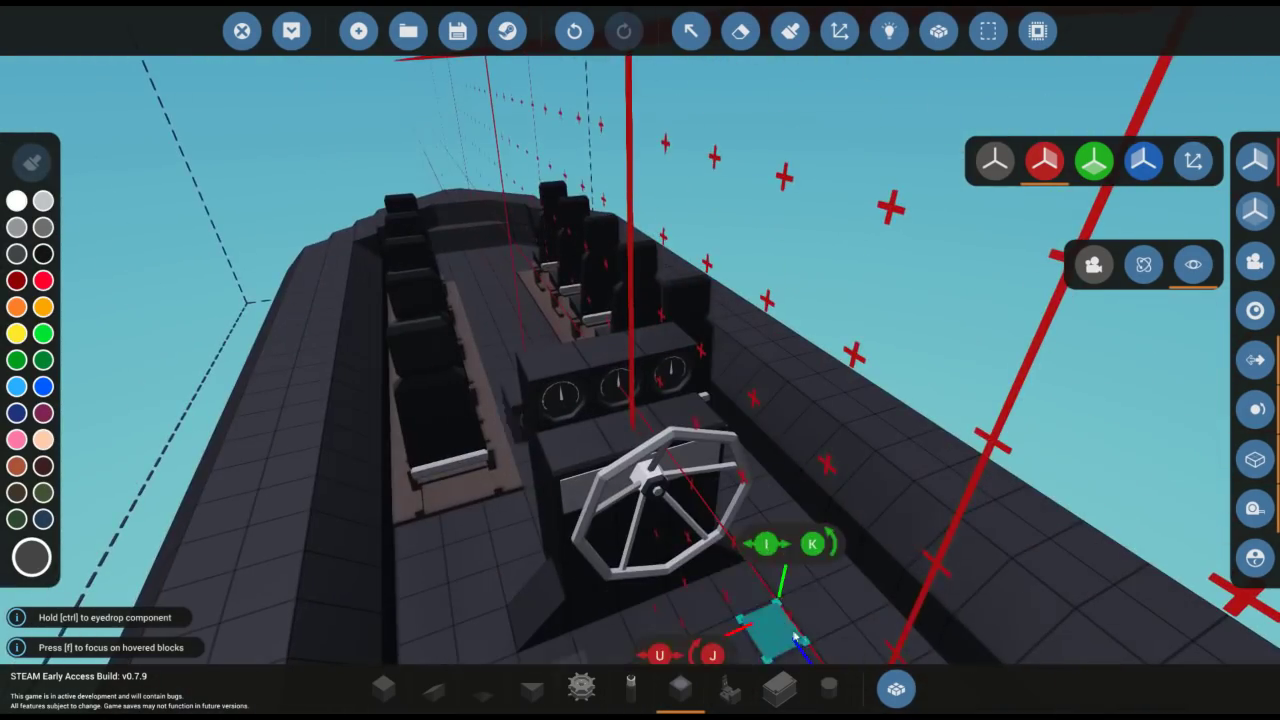
left_click(893, 688)
type("w")
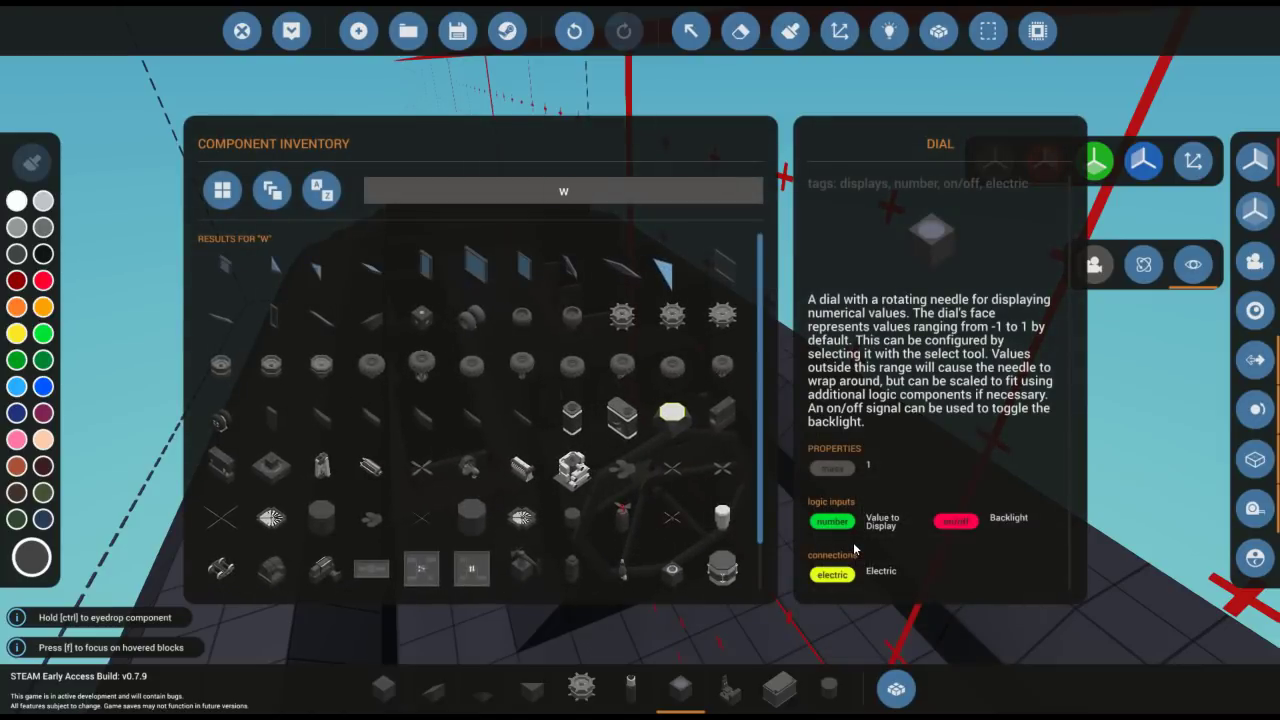
type("ind")
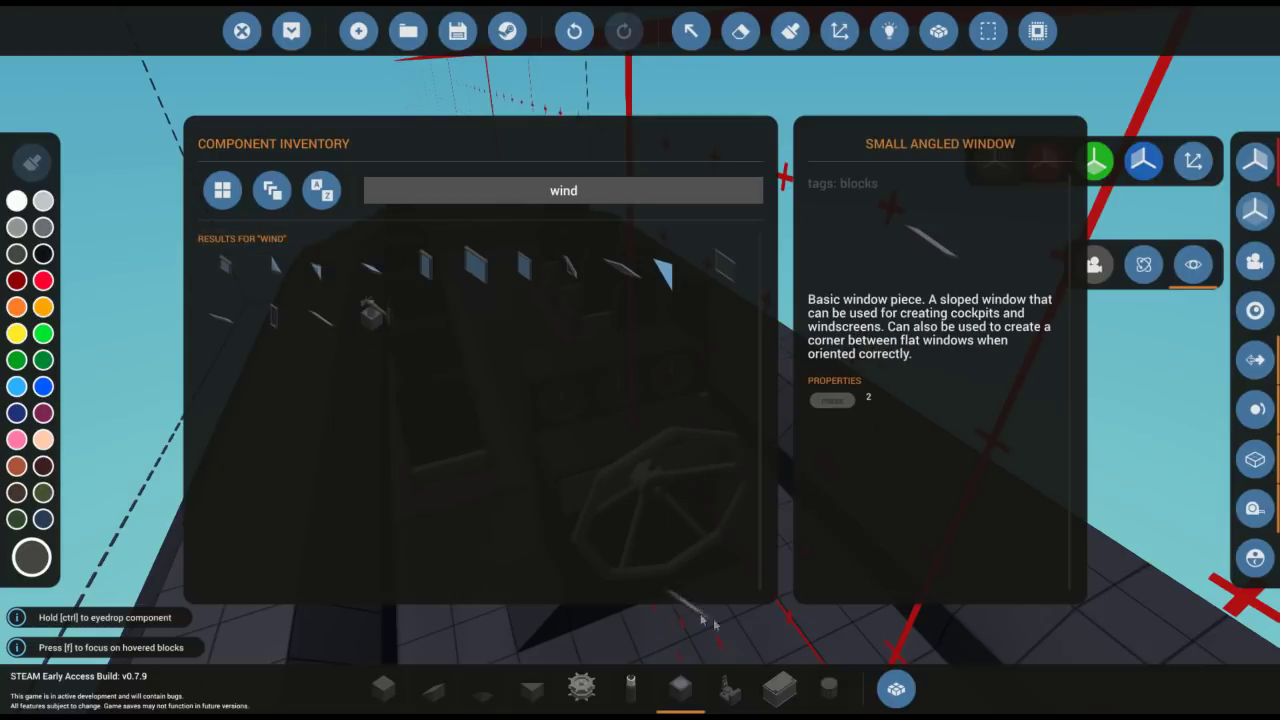
Step: Place the Small Angled Window as a windshield on the dashboard above the dials
left_click(896, 688)
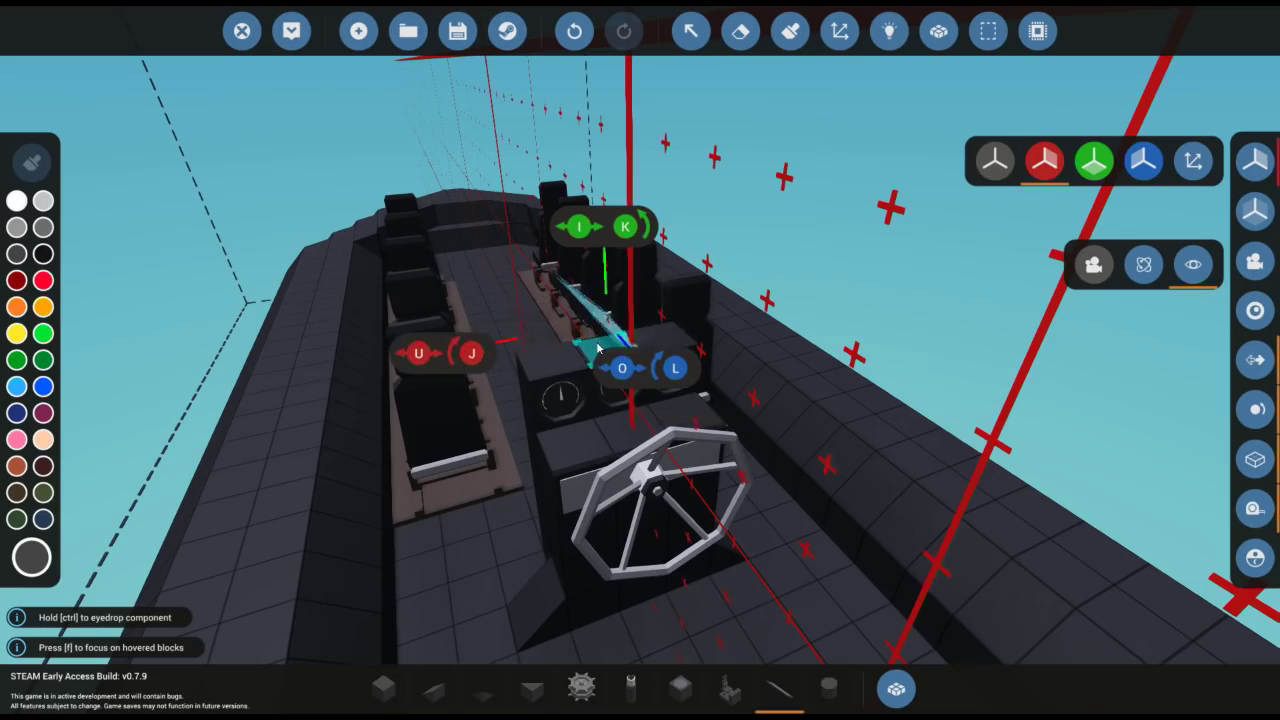
key("f")
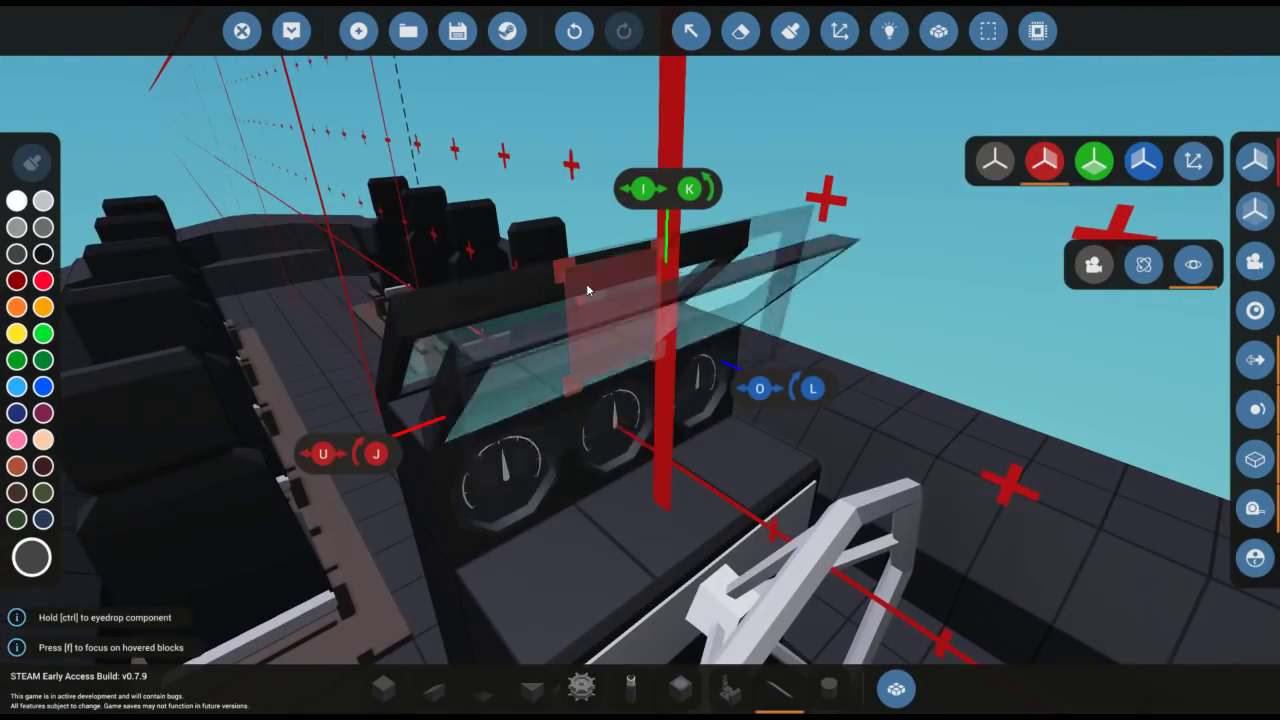
left_click(586, 283)
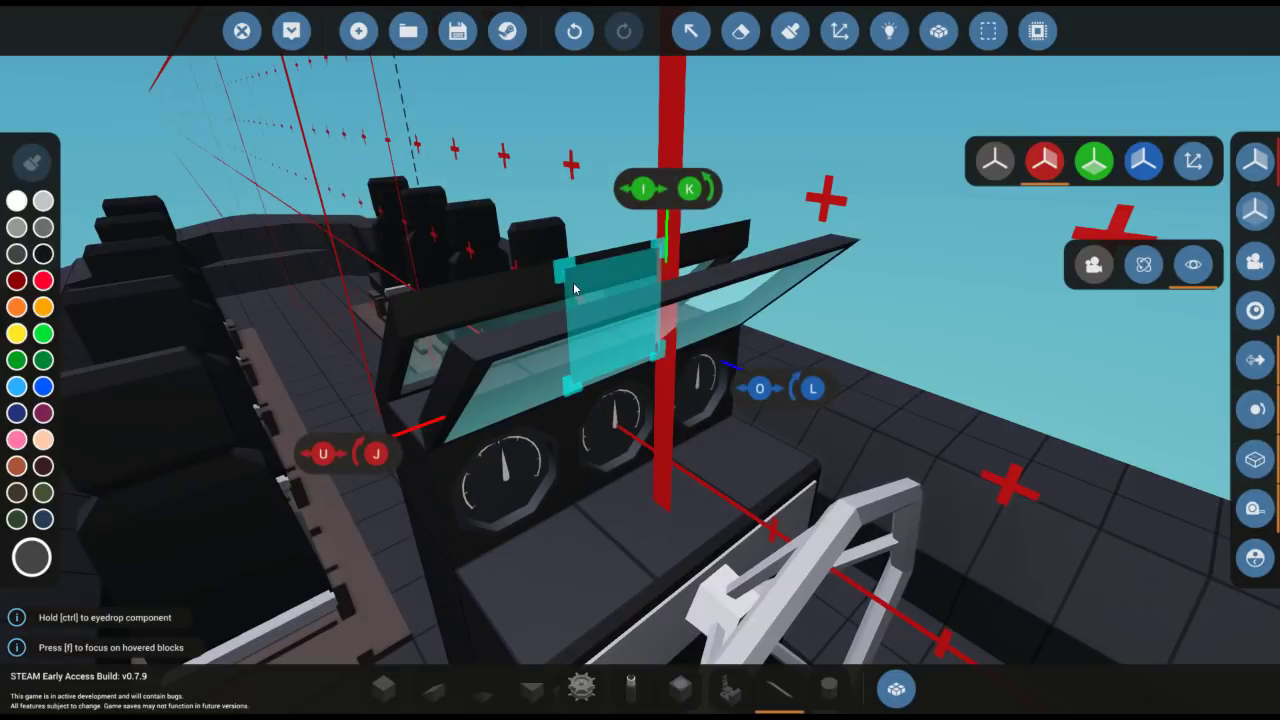
left_click(386, 686)
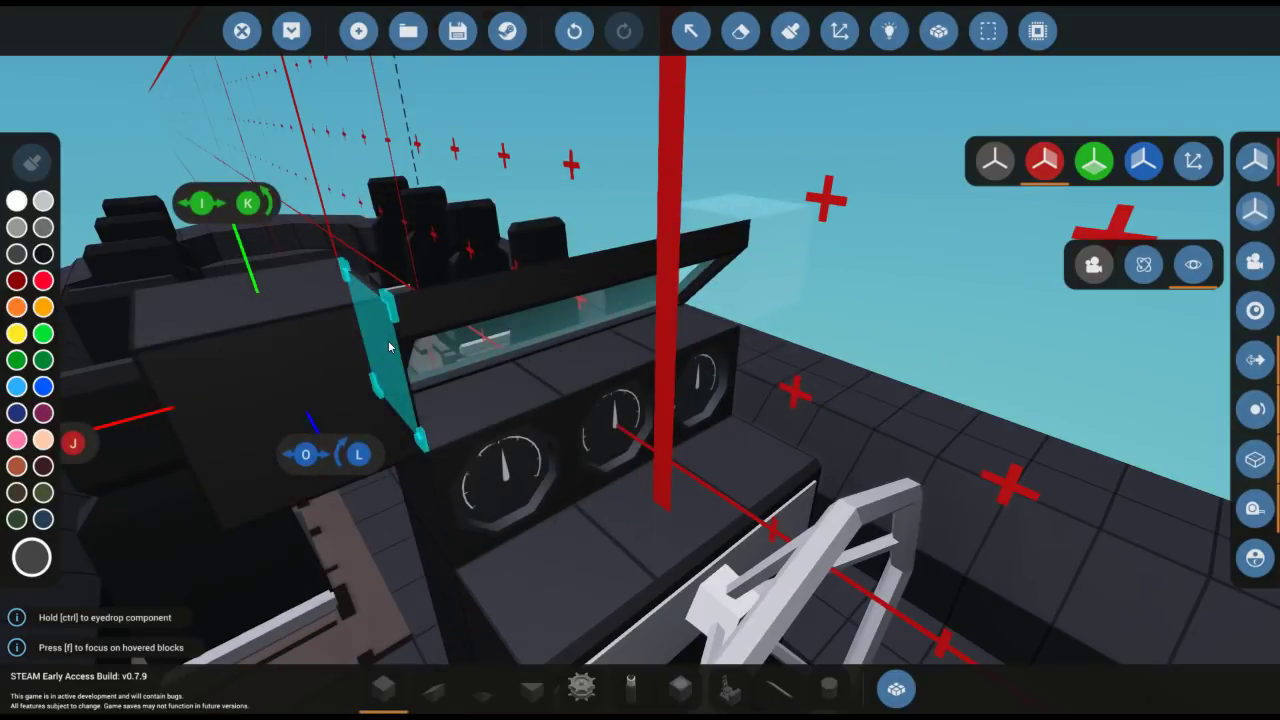
key("s")
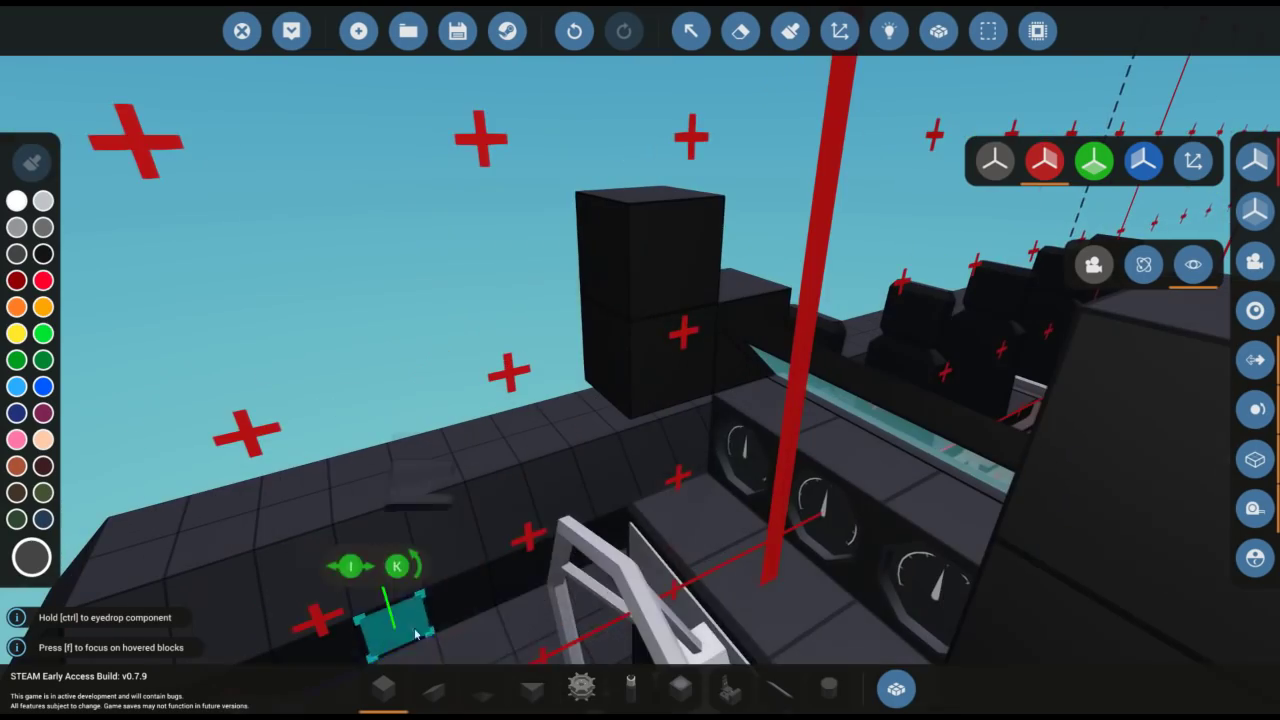
left_click(779, 688)
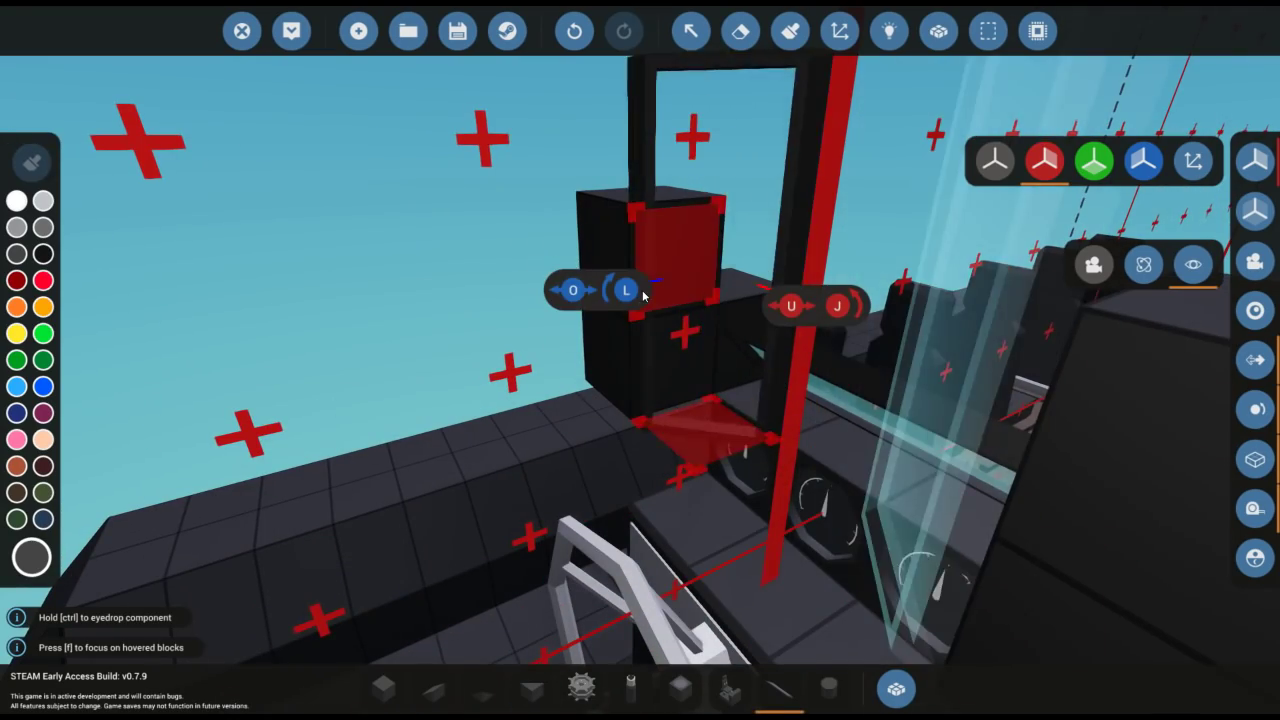
Step: Erase the stray blocks around the windshield with the eraser
key("x")
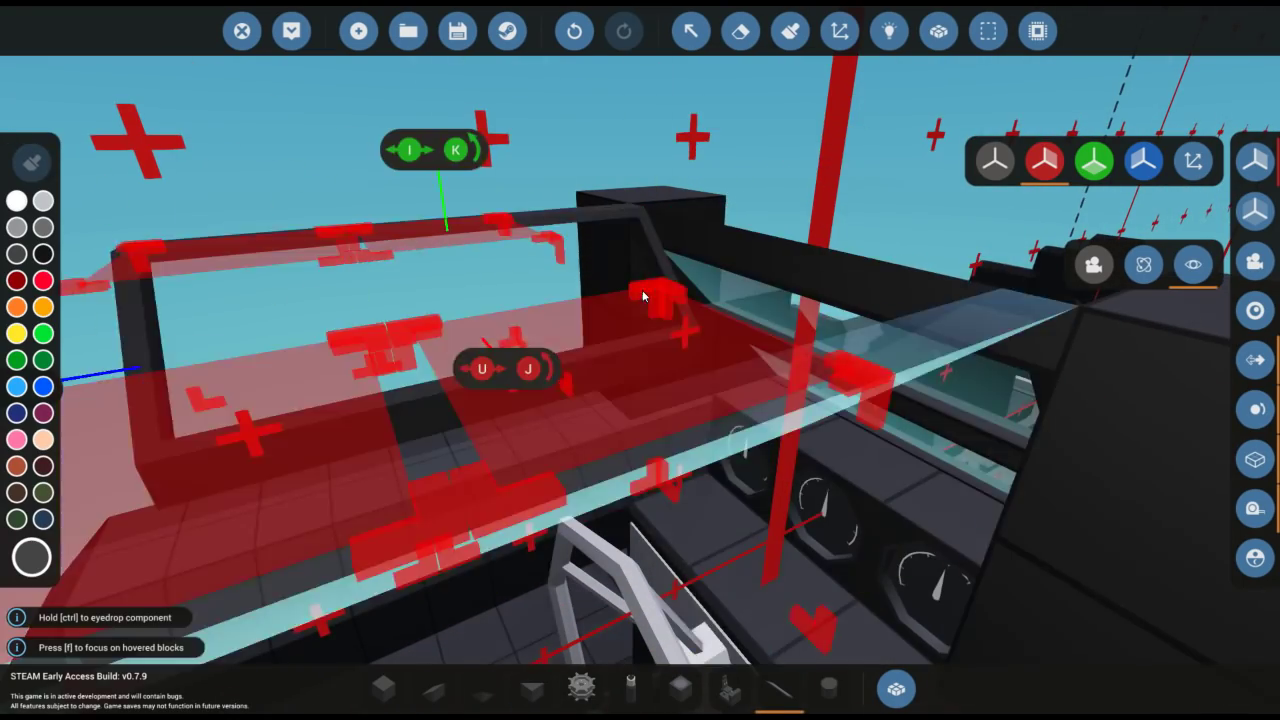
key("f")
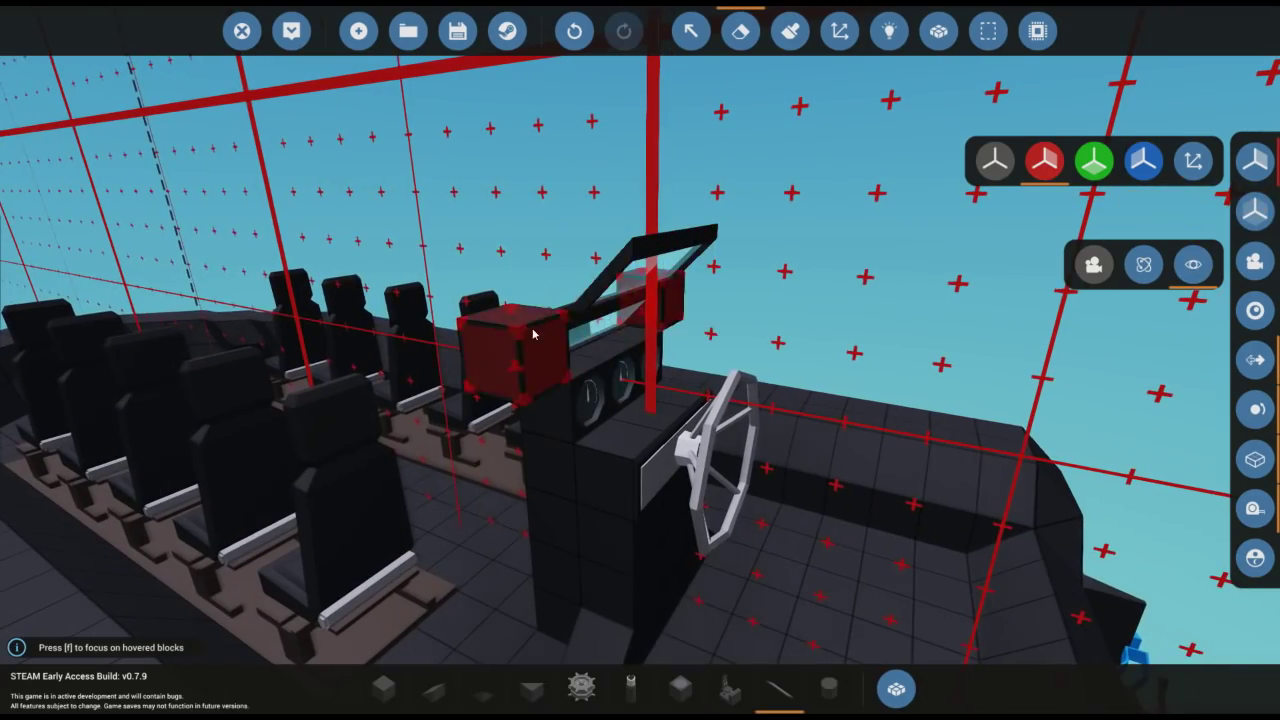
scroll(533, 334, "down", 10)
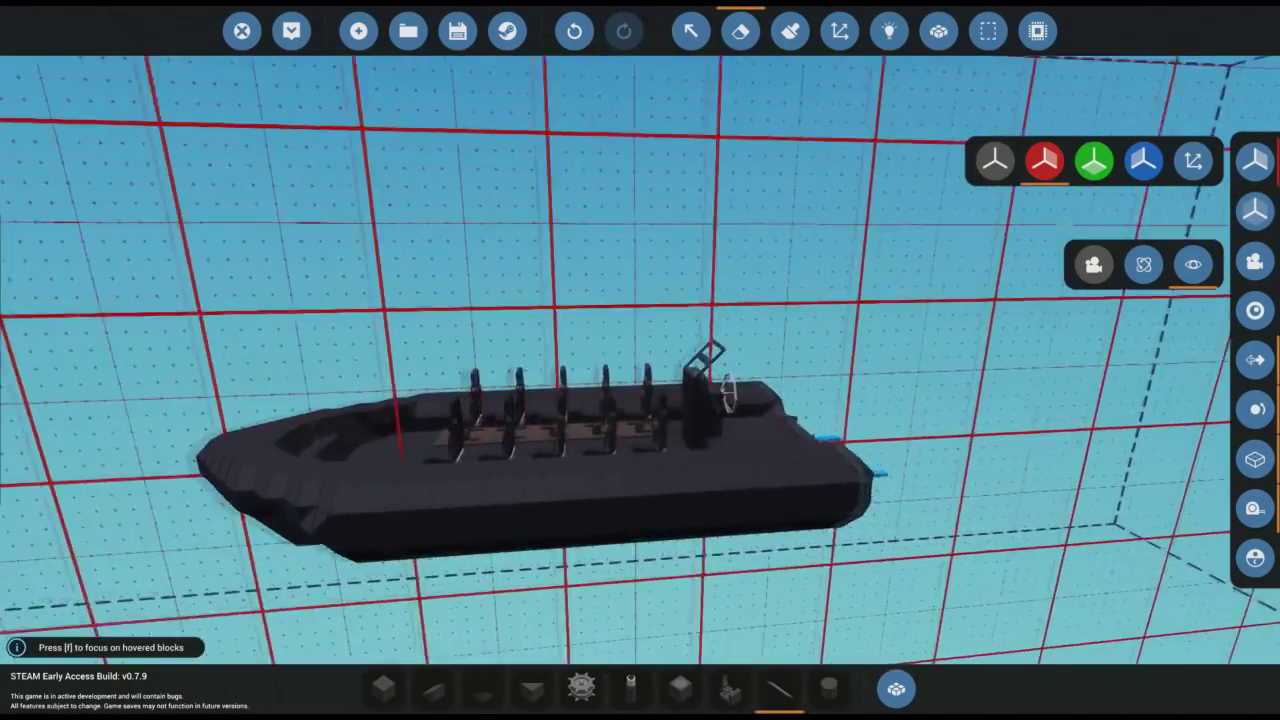
scroll(708, 370, "up", 10)
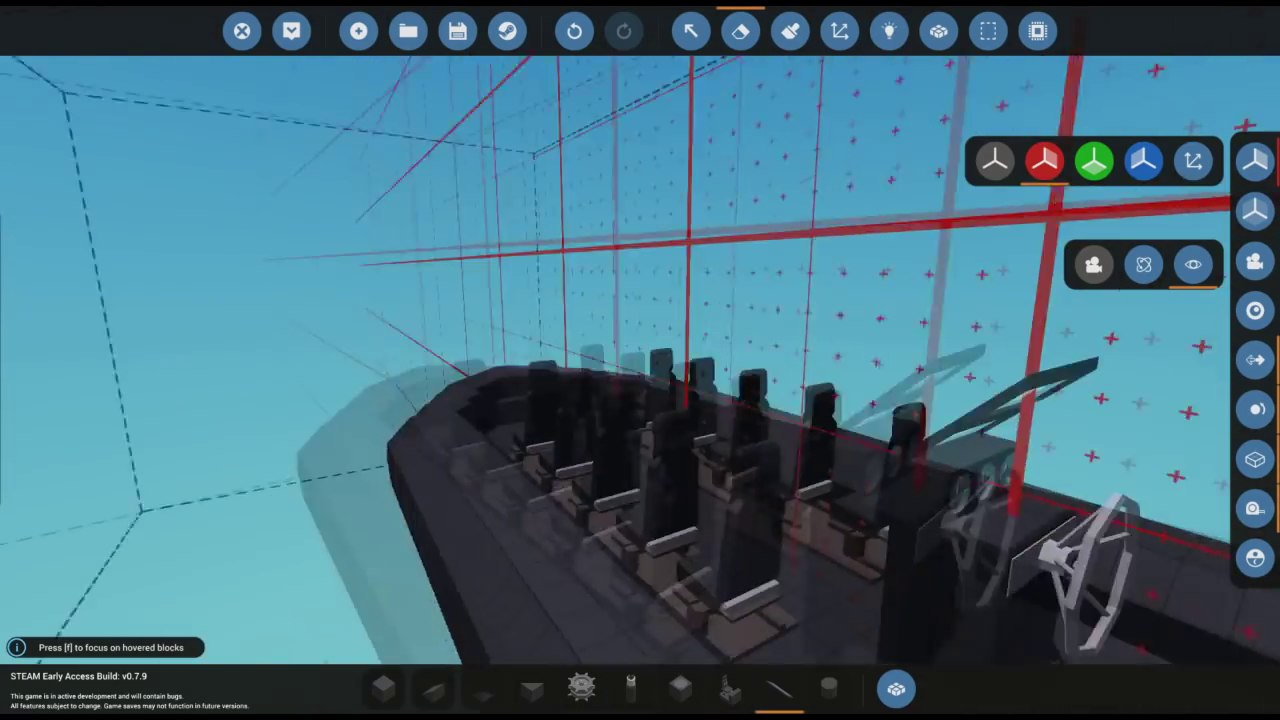
scroll(640, 400, "down", 5)
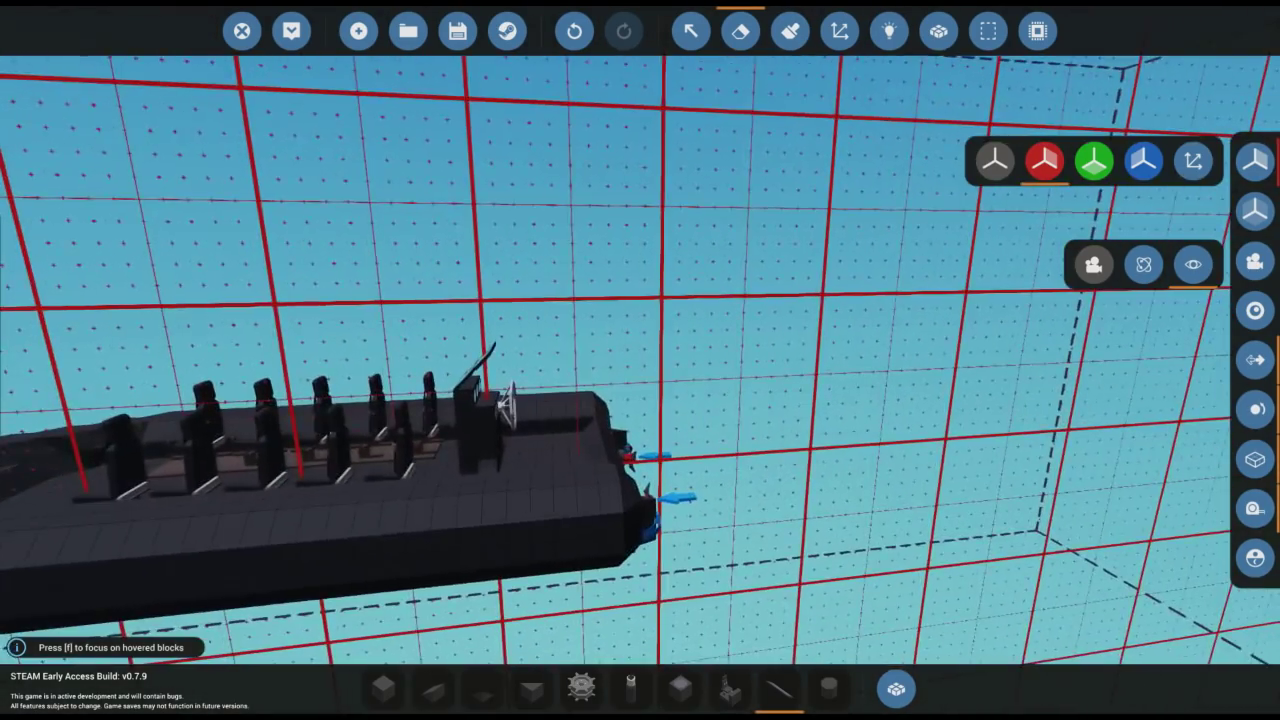
left_click(897, 688)
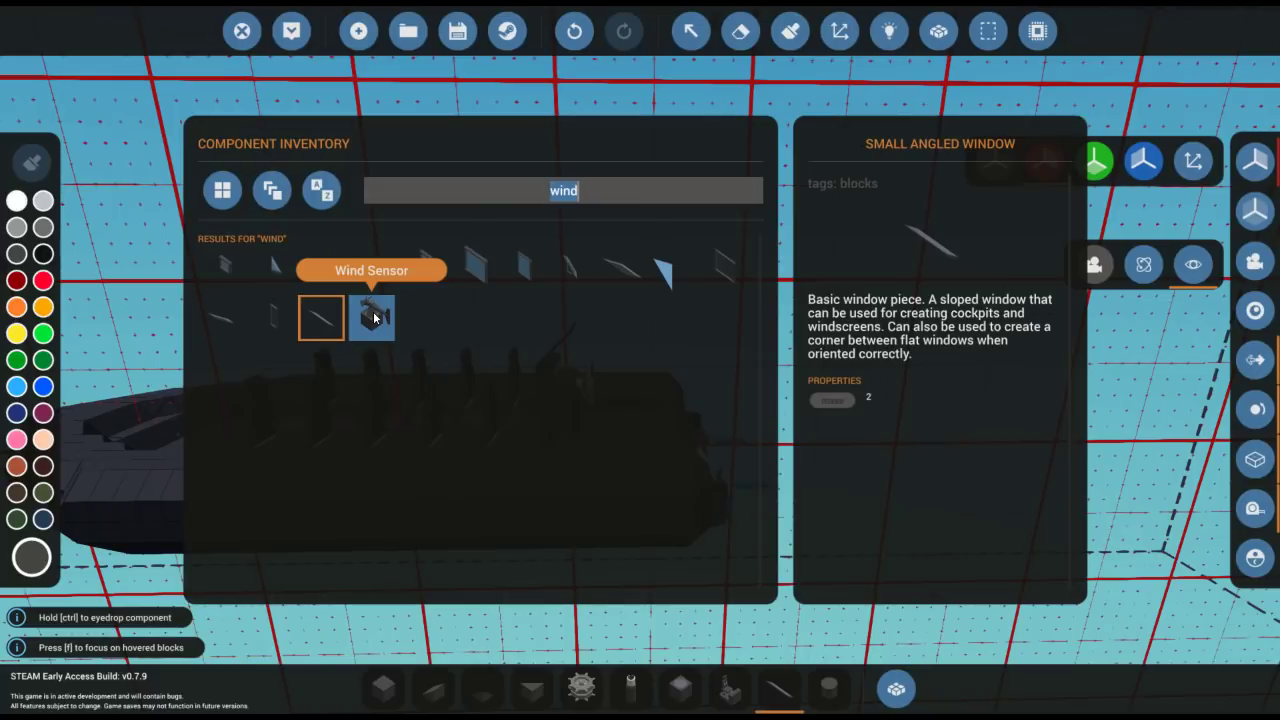
Step: Clear the search and add the Radio RX Huge antenna to the hotbar
key("BackSpace")
scroll(545, 375, "down", 3)
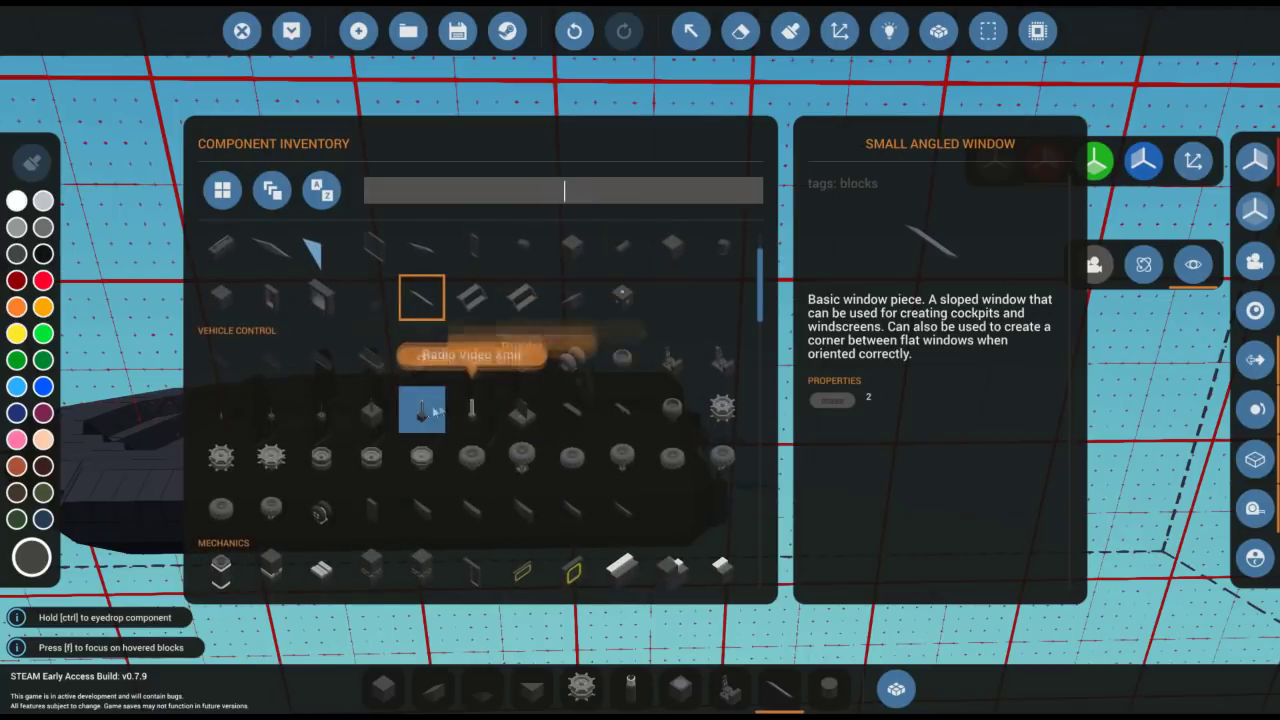
left_click_drag(215, 420, 780, 688)
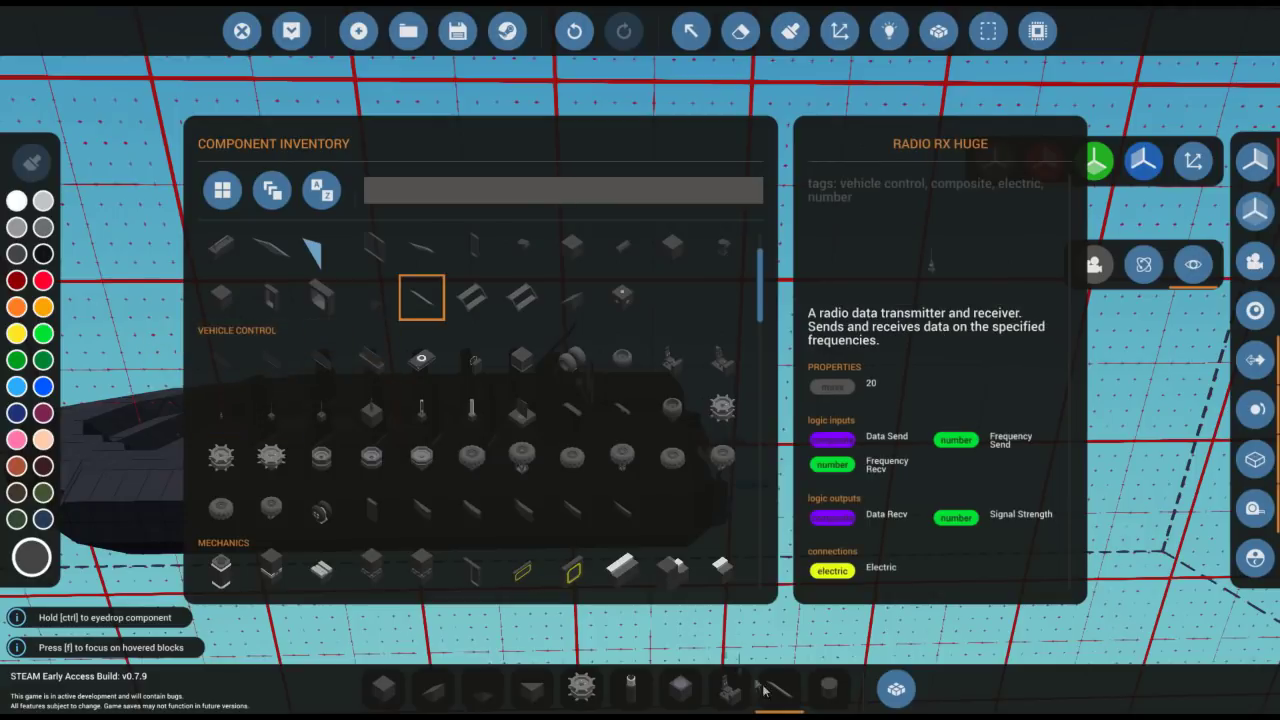
left_click(896, 688)
scroll(685, 505, "up", 5)
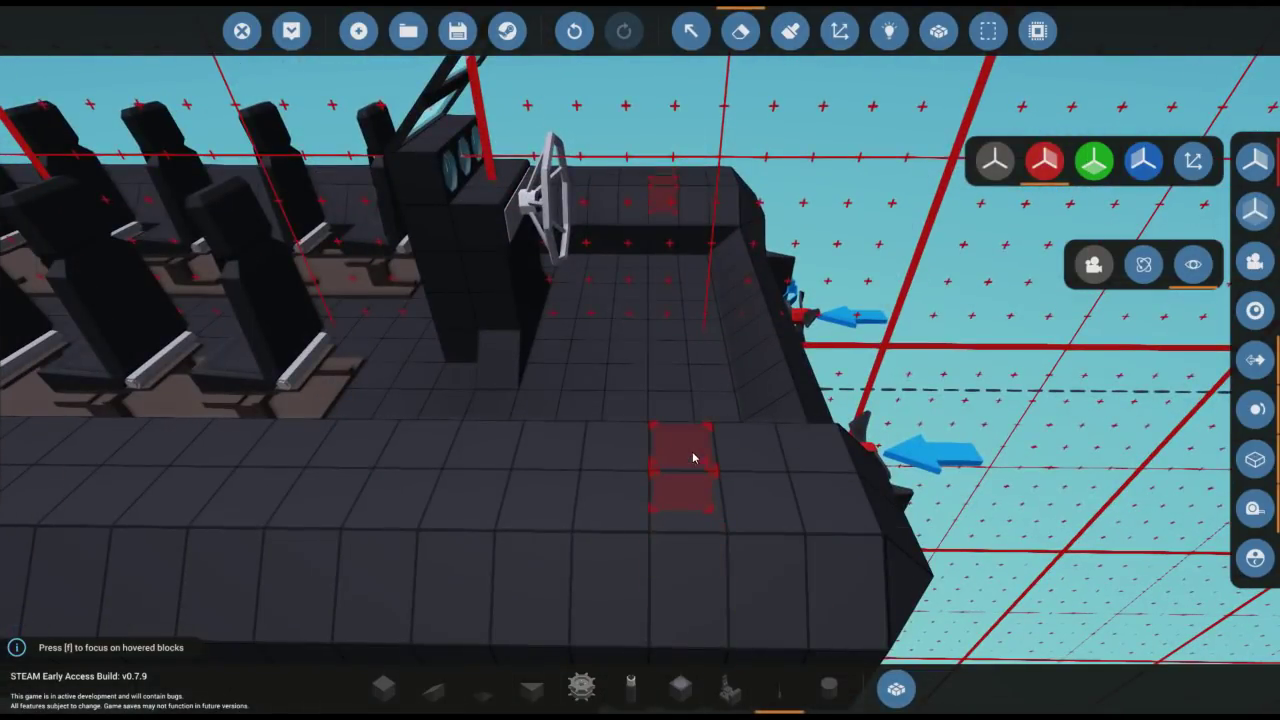
Step: Place the Radio RX Huge antennas upright on the stern deck beside the motors
left_click(689, 455)
key("i")
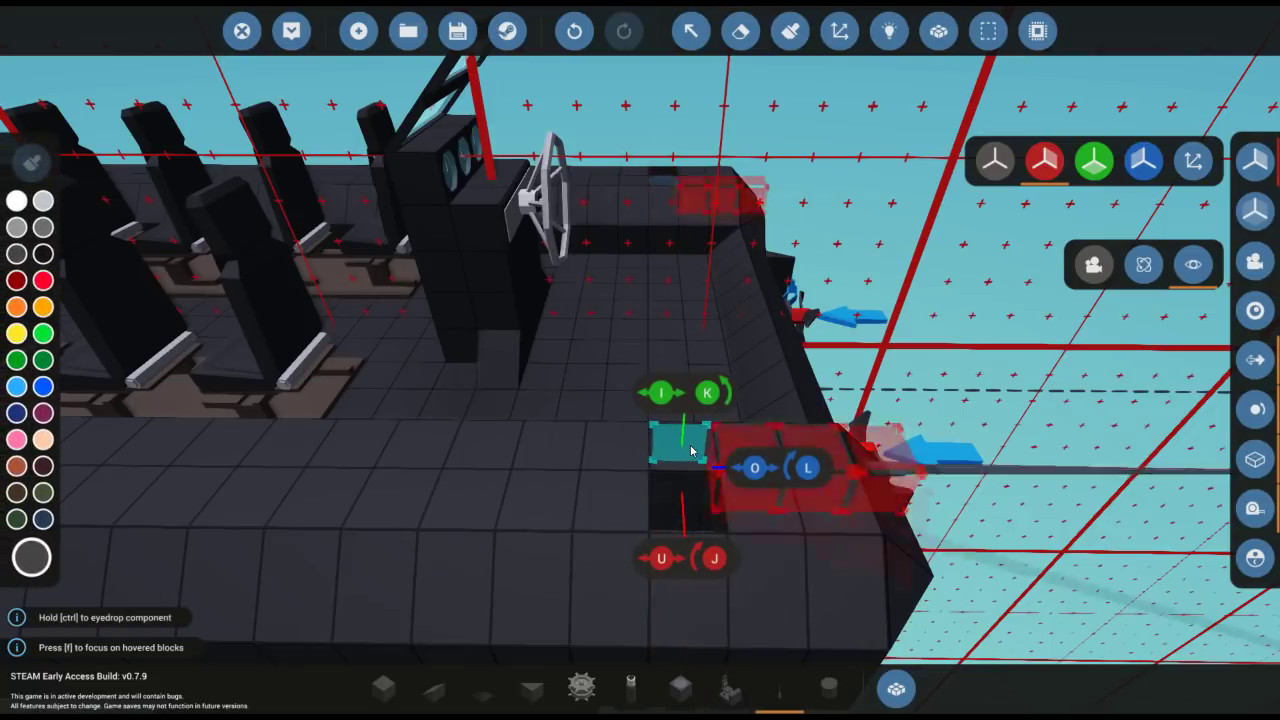
key("i")
key("o")
scroll(667, 503, "down", 10)
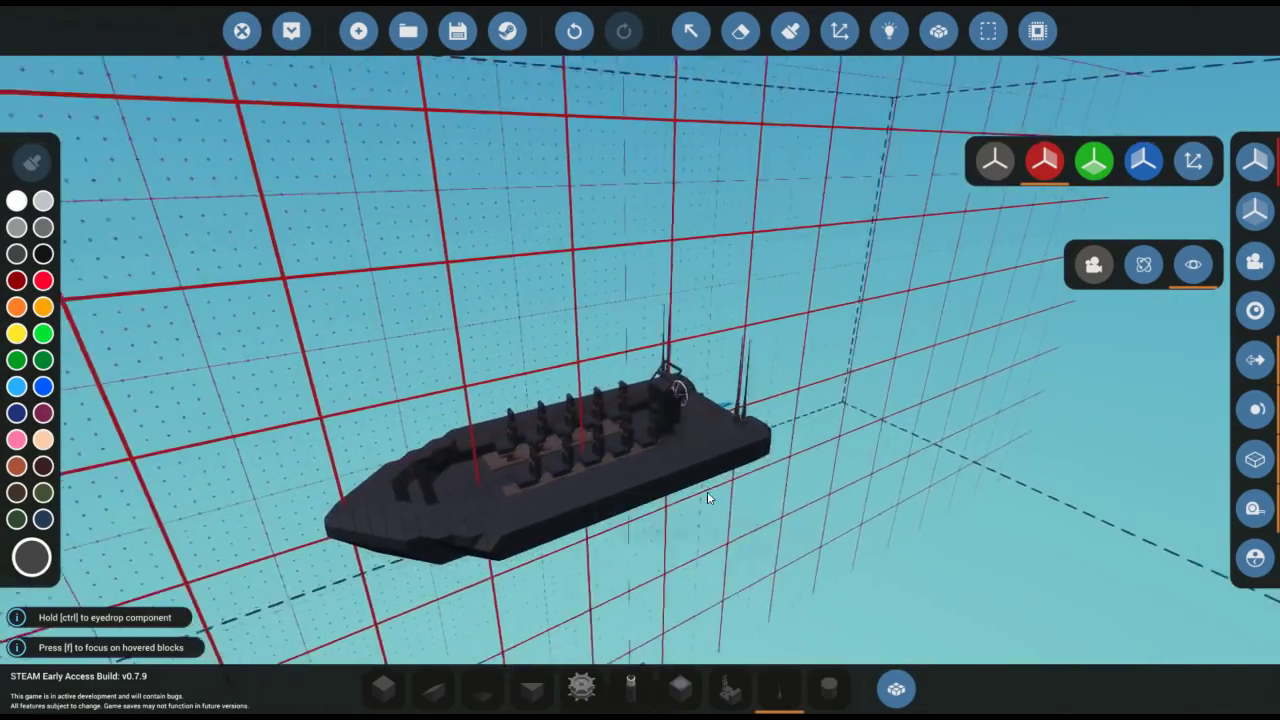
scroll(707, 497, "up", 10)
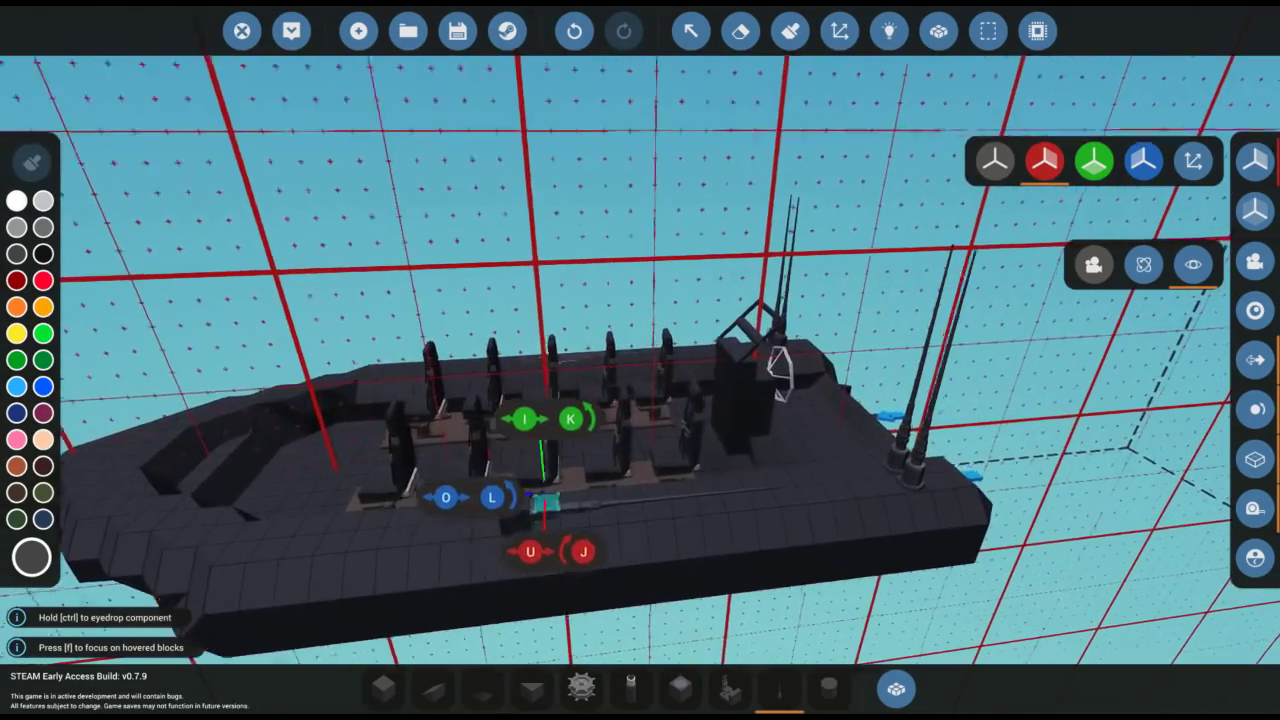
key("a")
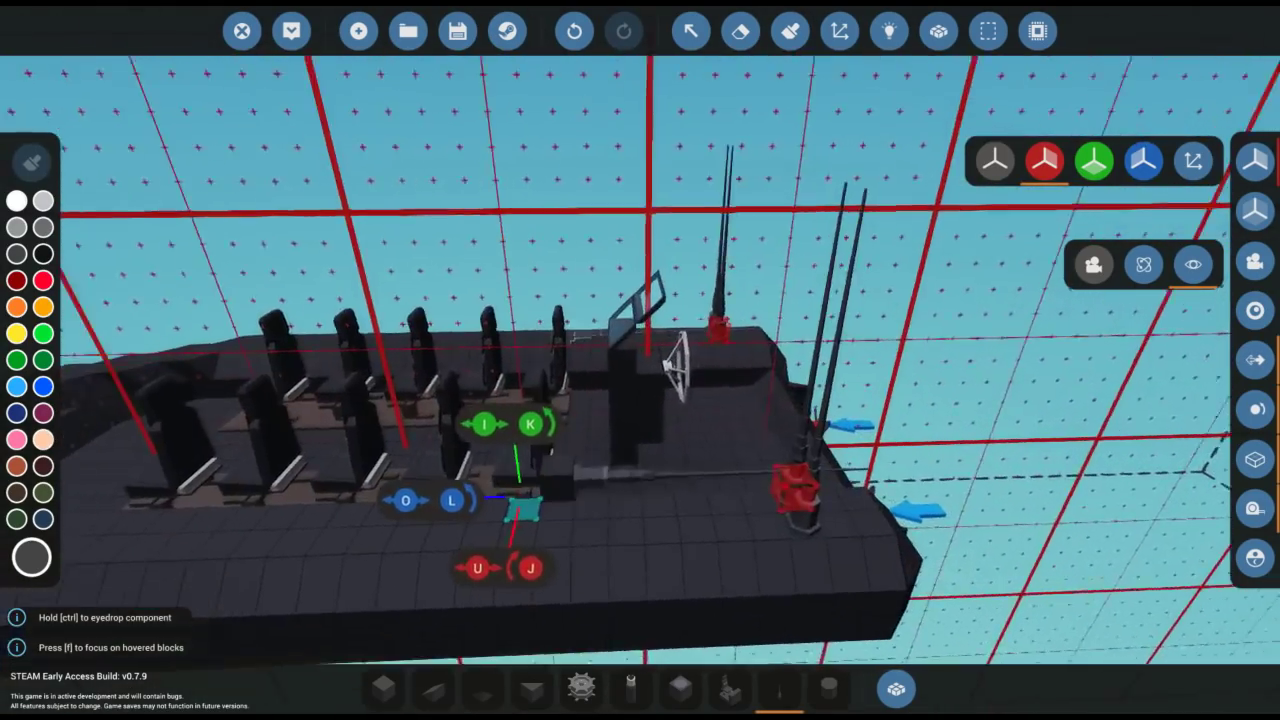
Step: Search 'scu' and add Outfit Inventory (Scuba) to the hotbar
left_click(885, 678)
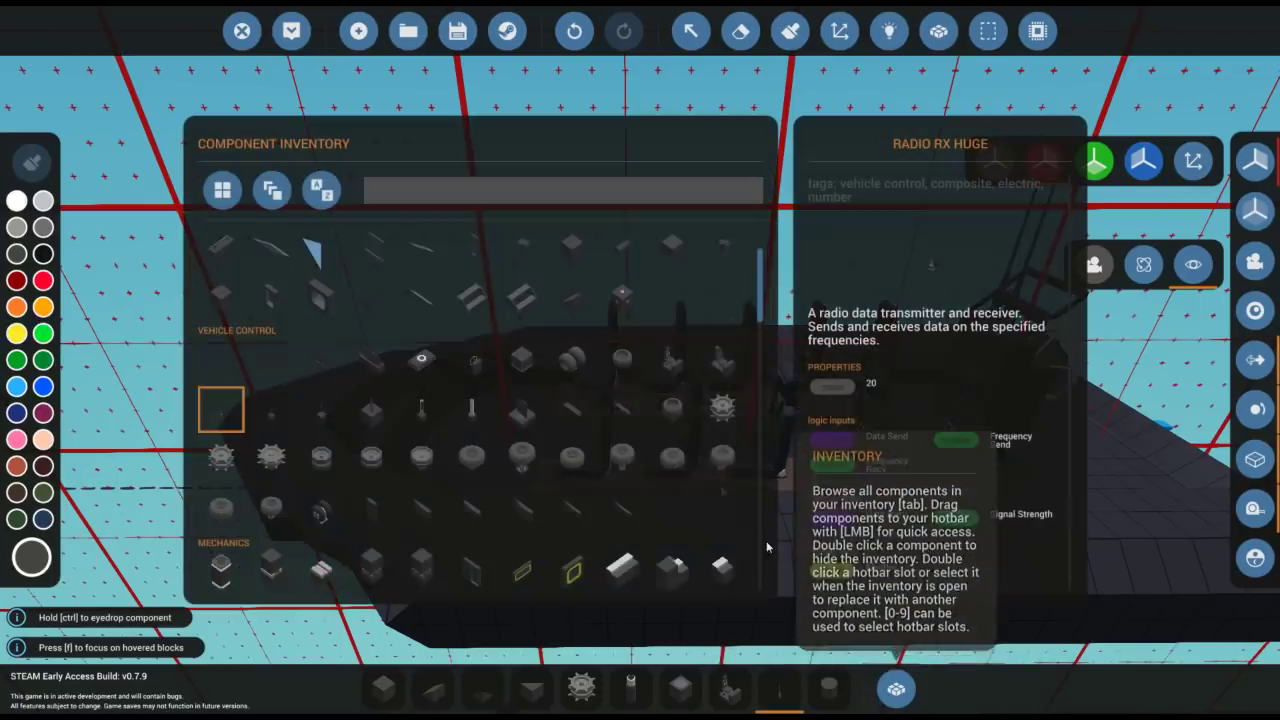
type("sku")
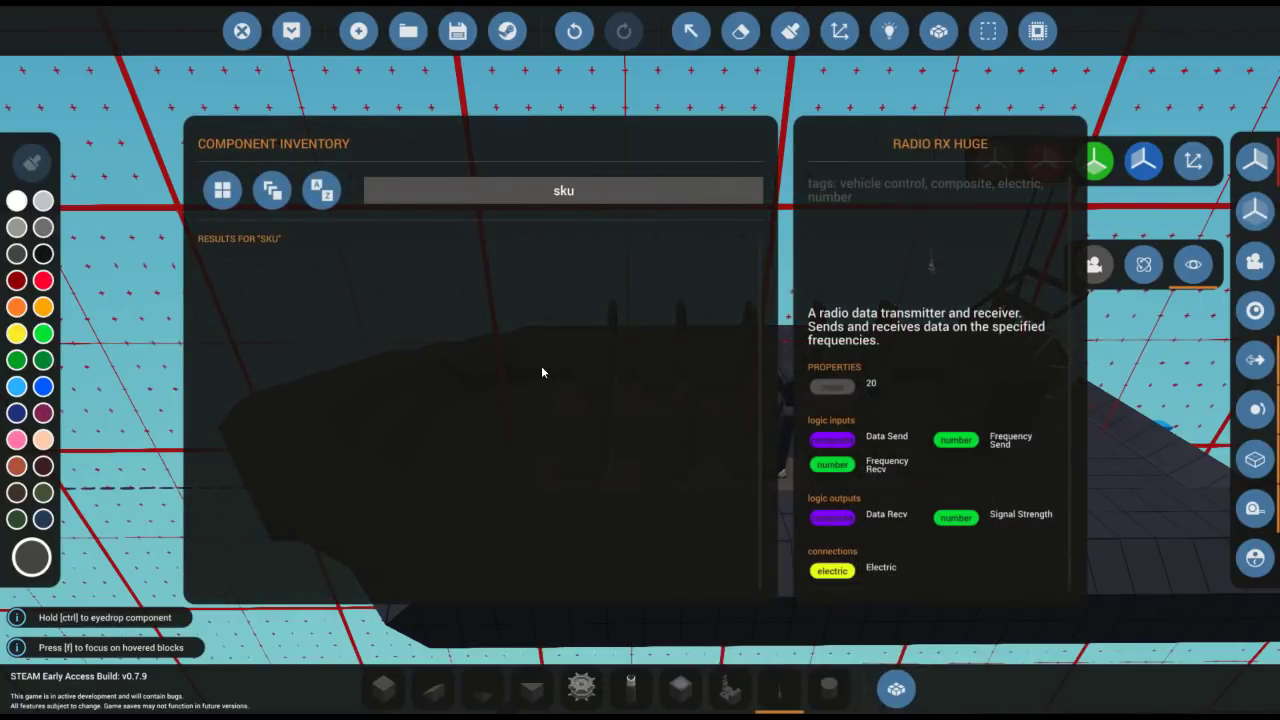
key("BackSpace")
key("BackSpace")
key("BackSpace")
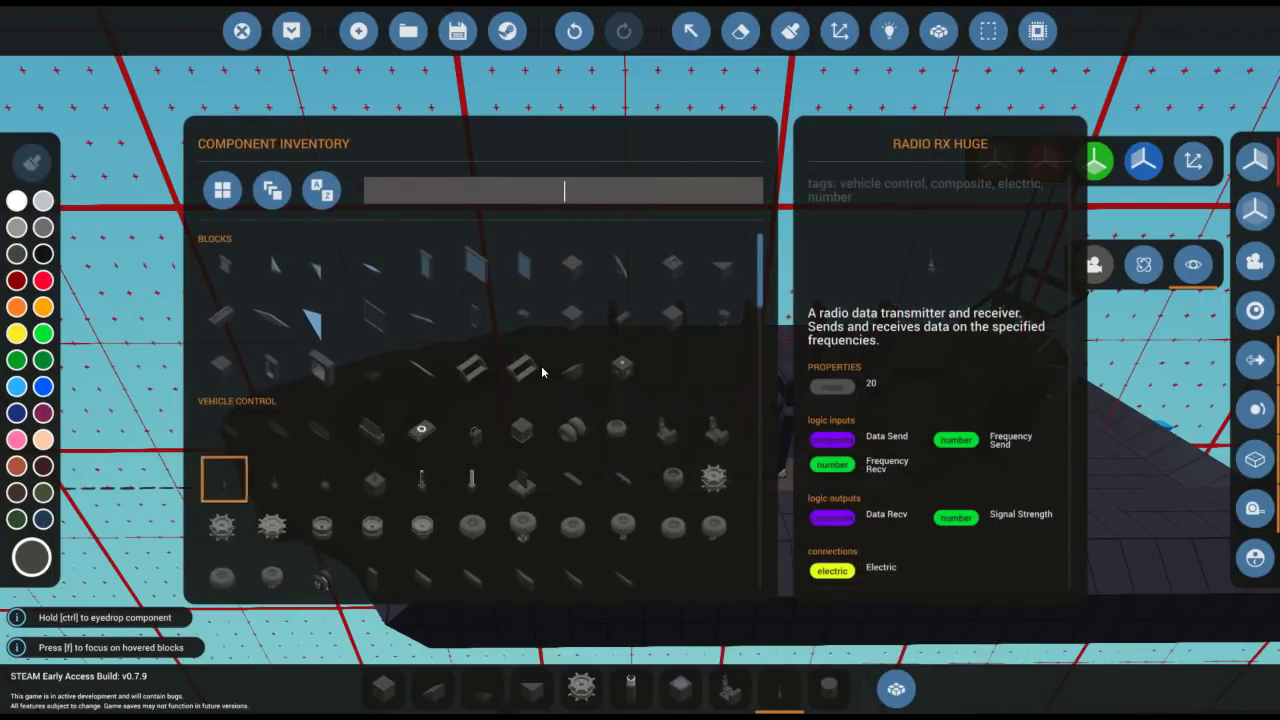
type("u")
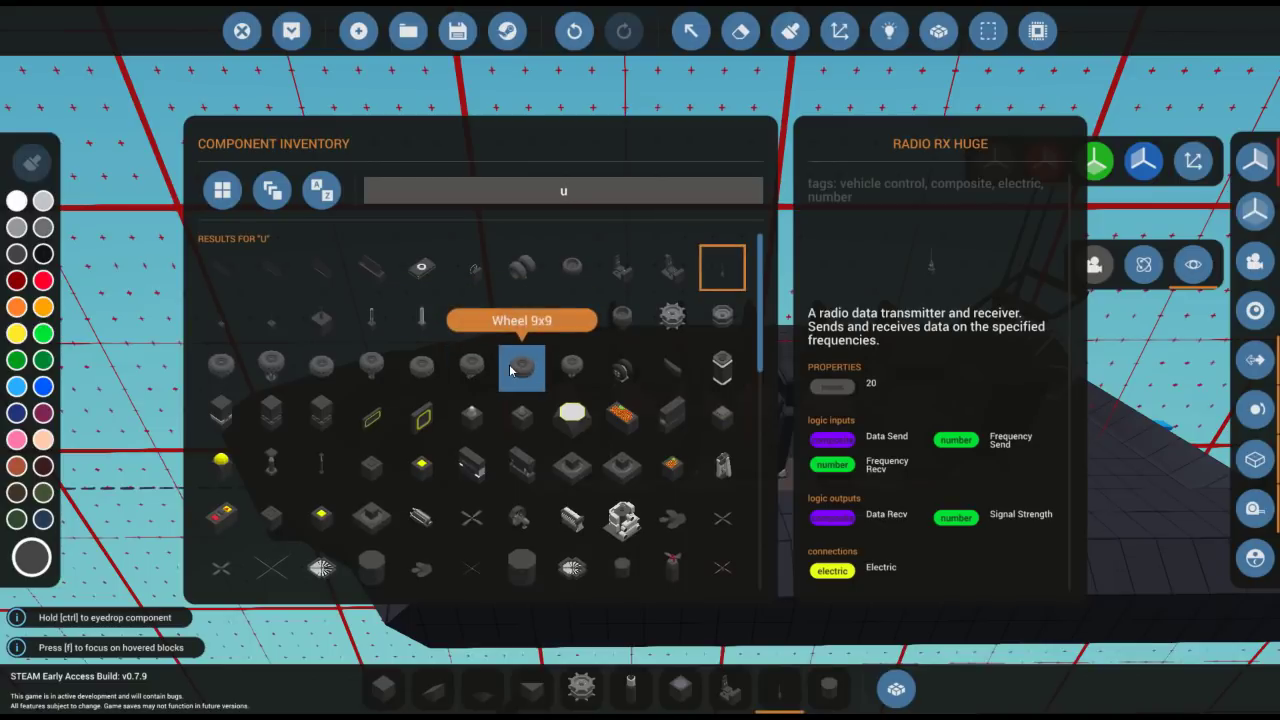
key("BackSpace")
type("scu")
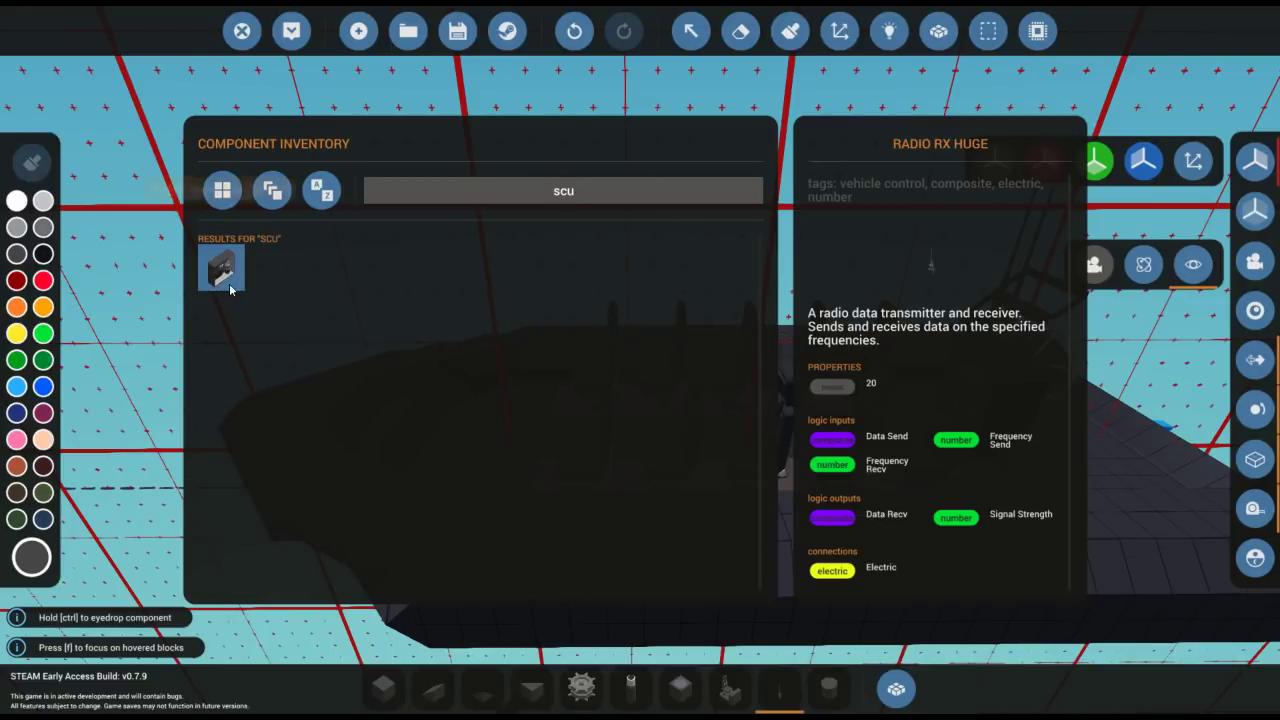
left_click_drag(775, 678, 779, 688)
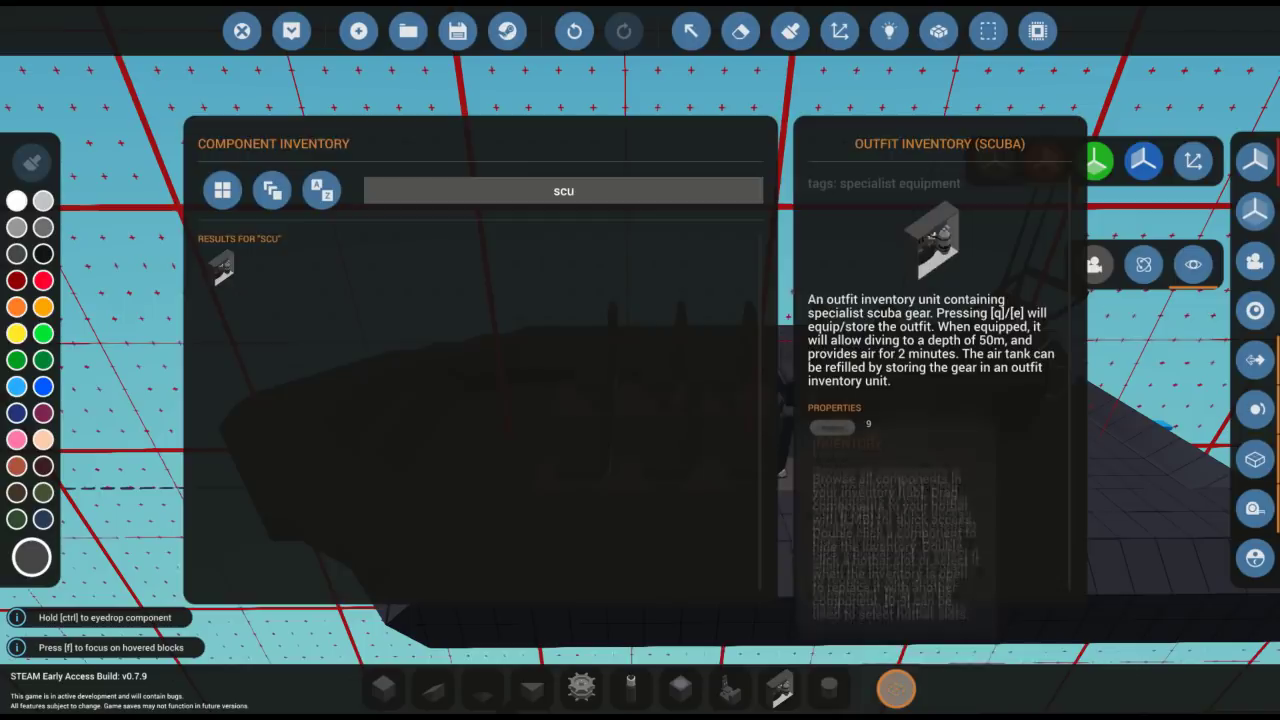
left_click(894, 689)
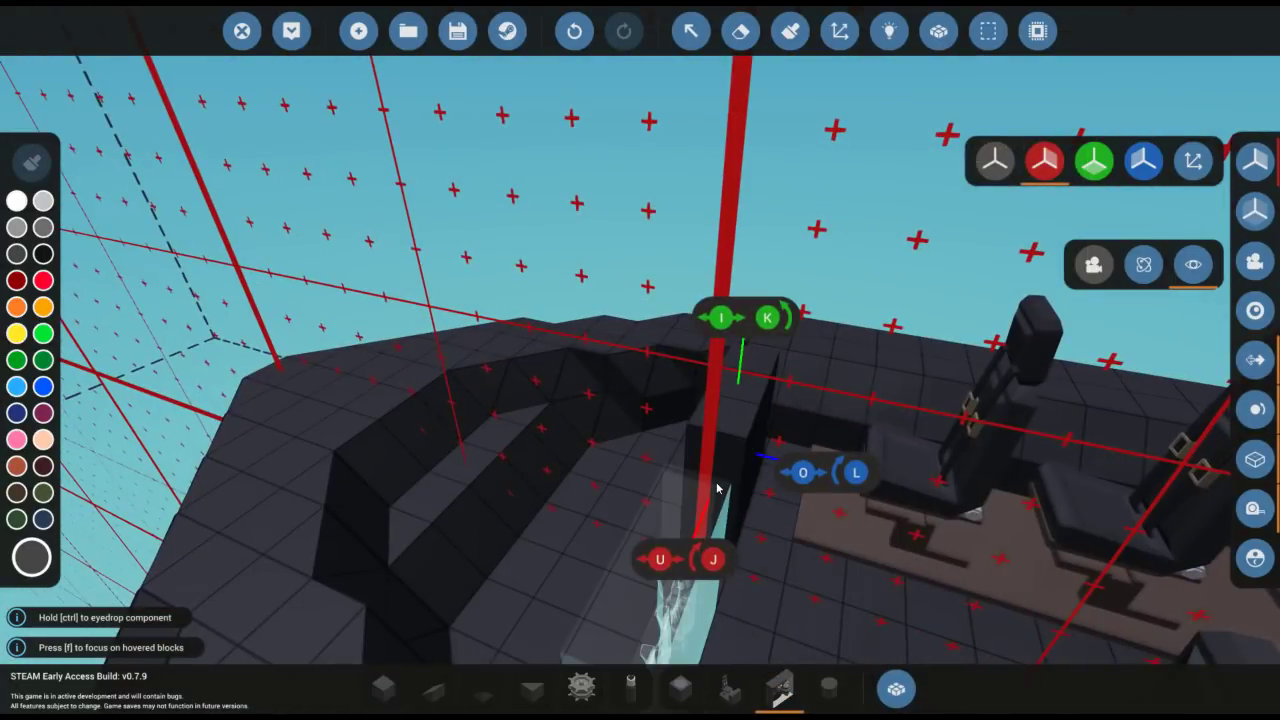
Step: Rotate and install a scuba outfit unit at the front of each seat row
key("u")
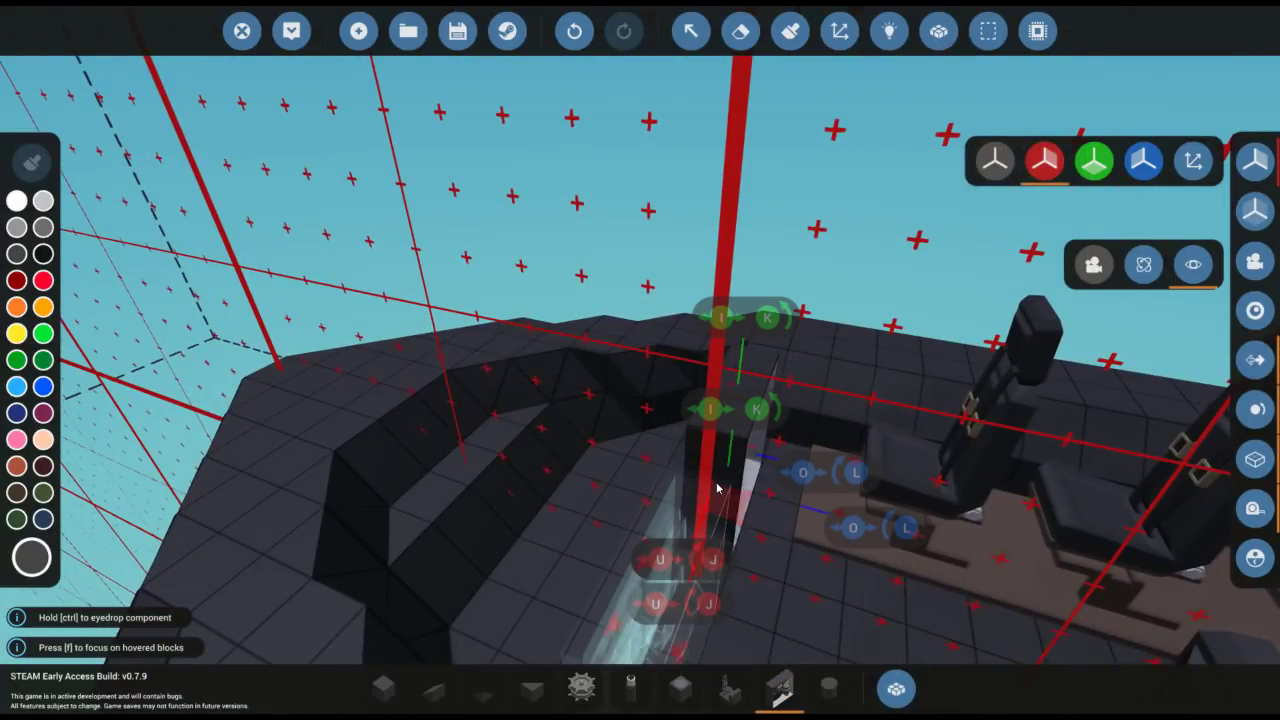
key("u")
key("u")
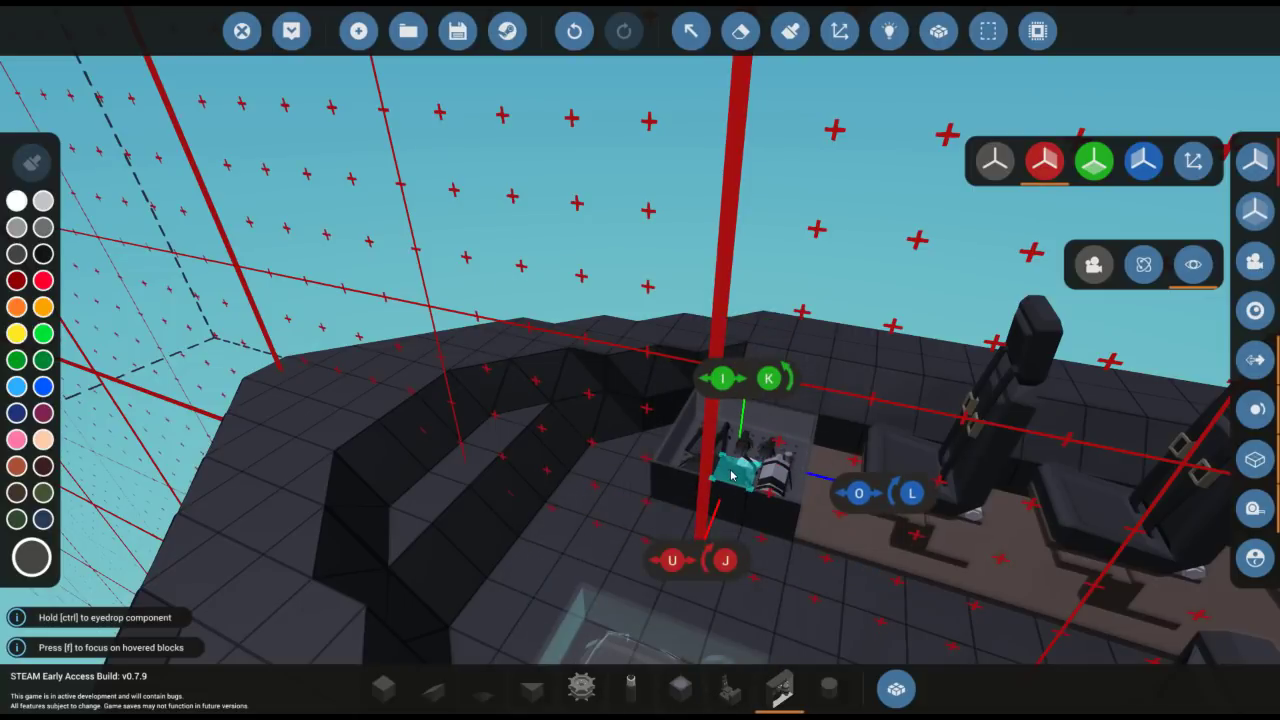
key("x")
key("x")
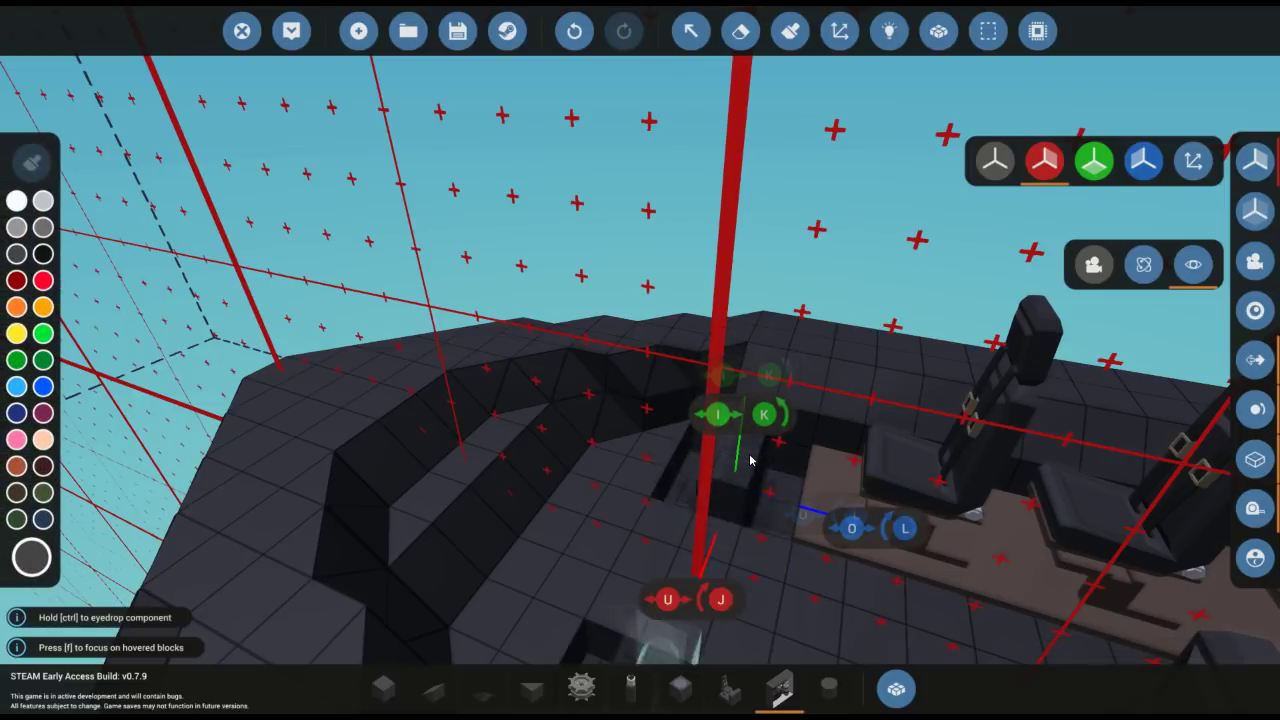
mouse_move(750, 460)
left_mouse_down()
mouse_move(600, 500)
mouse_move(430, 600)
mouse_move(245, 472)
mouse_move(761, 471)
left_mouse_up()
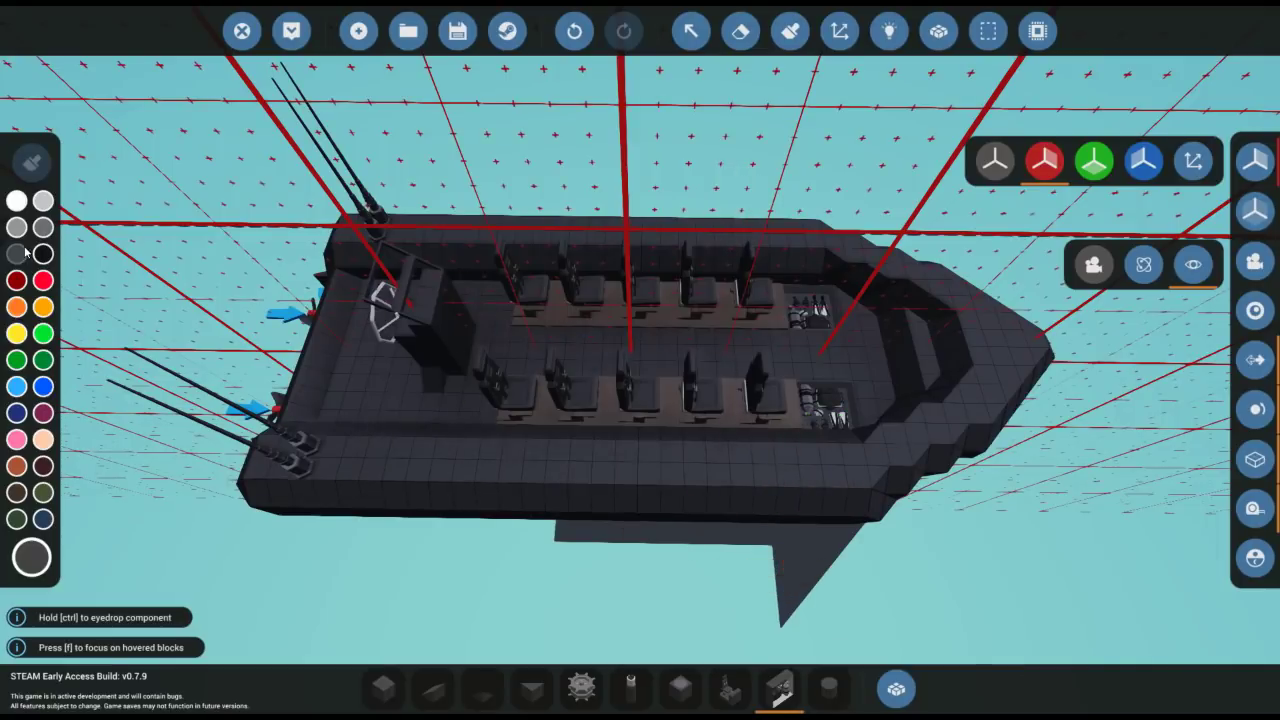
Step: Paint the hull rim and side wall, trying light grey, dark red and white before settling on dark grey
left_click(790, 30)
left_click(38, 172)
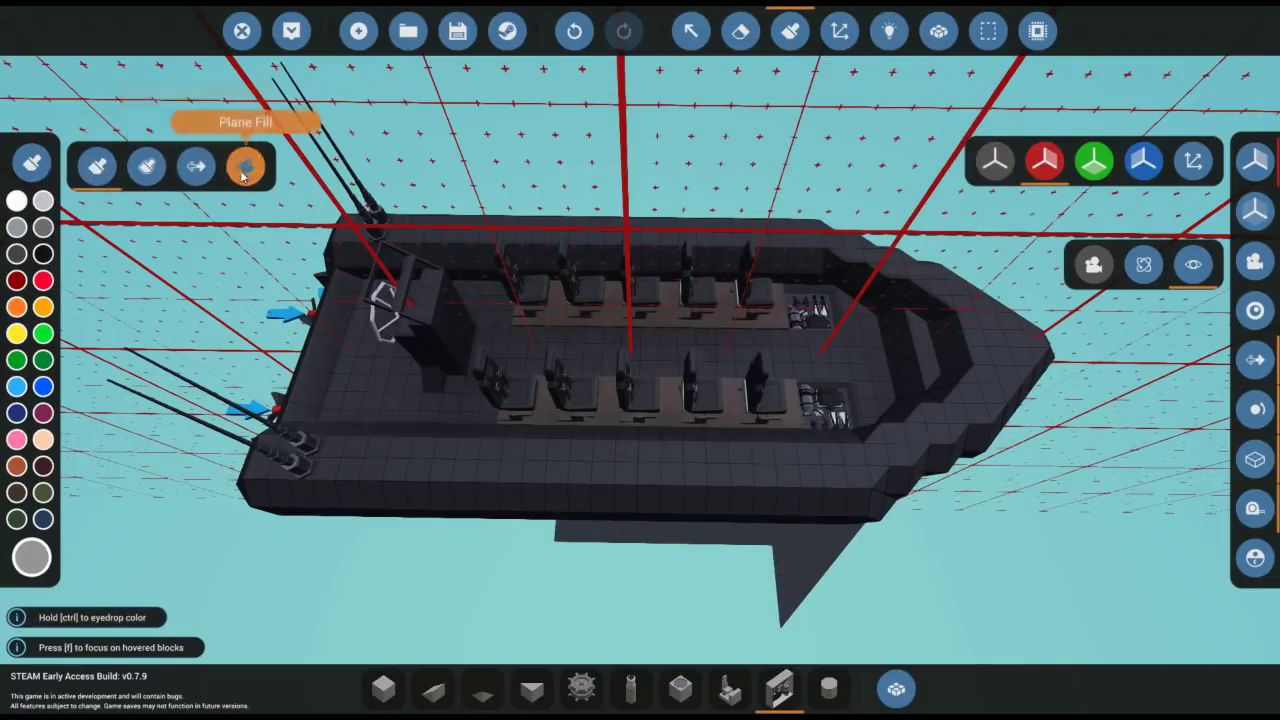
left_click(524, 466)
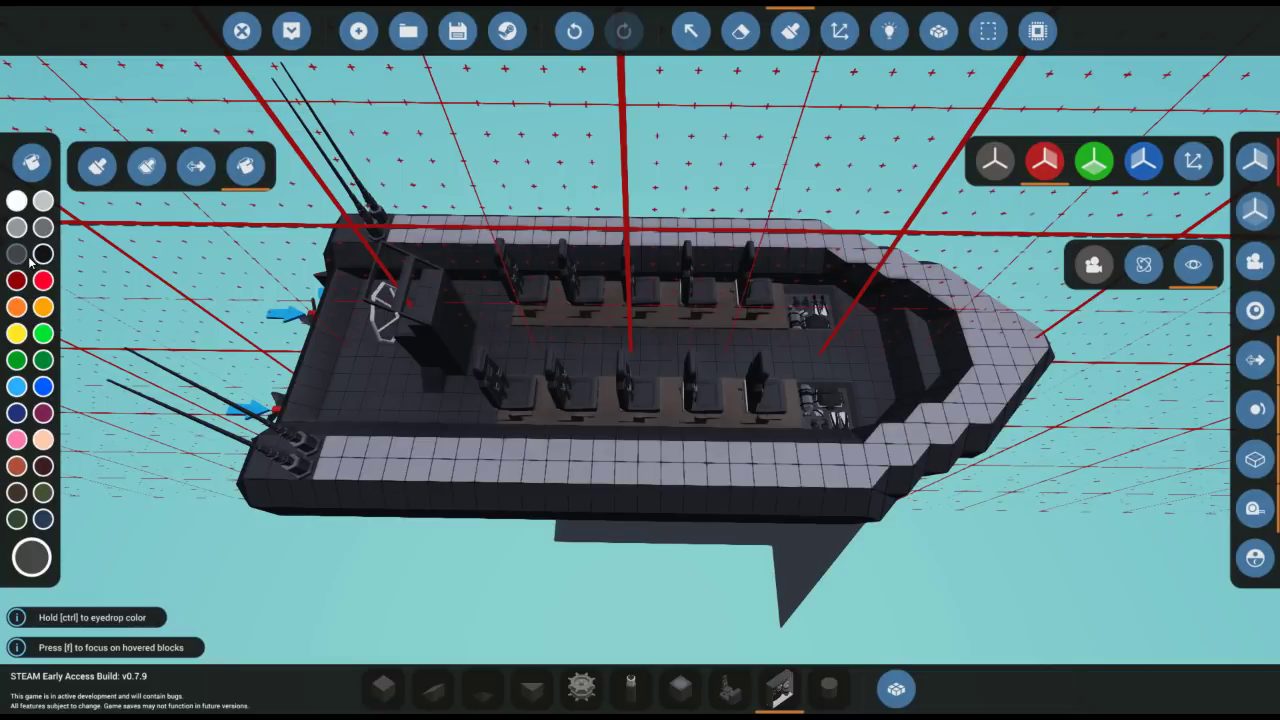
left_click(491, 478)
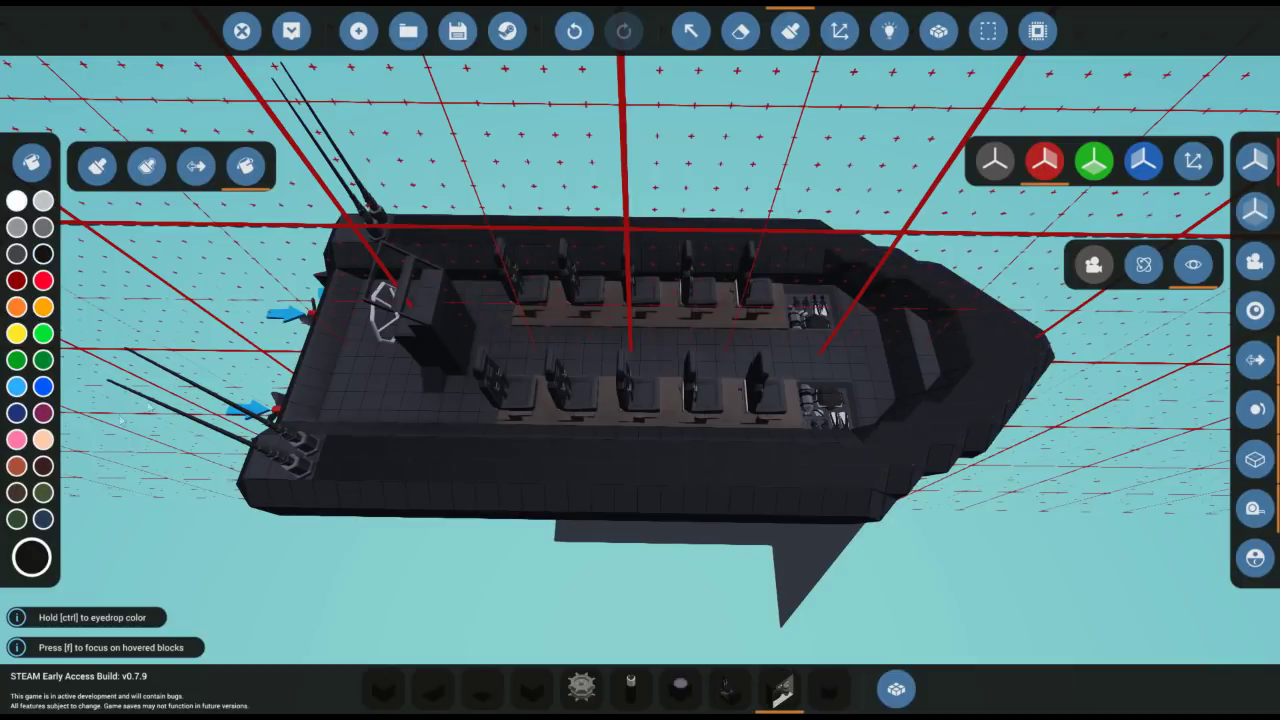
left_click(503, 476)
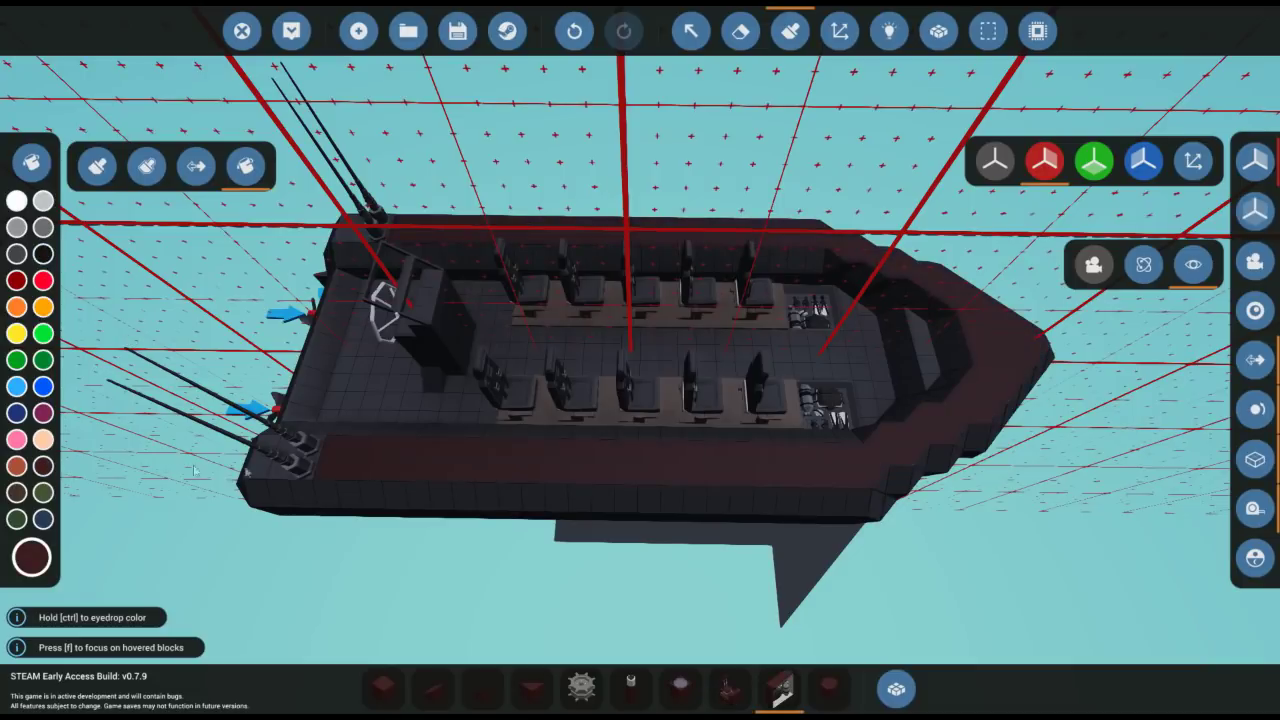
left_click(504, 478)
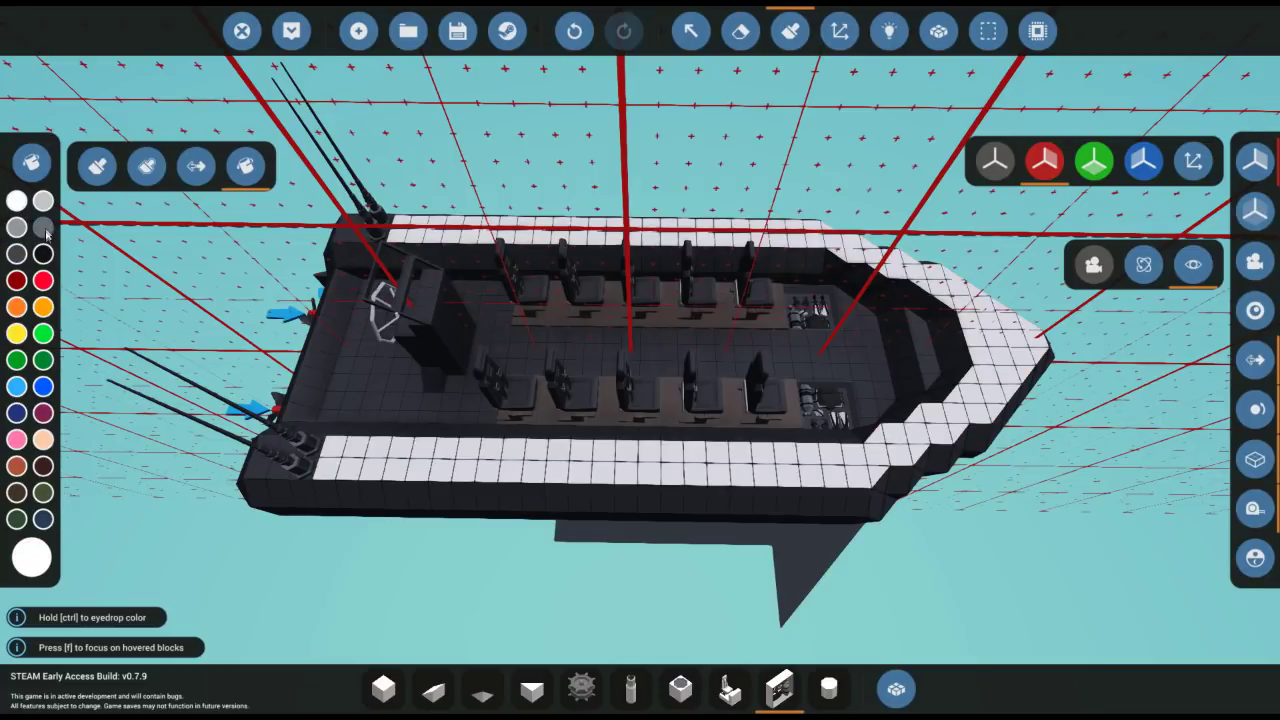
left_click(405, 451)
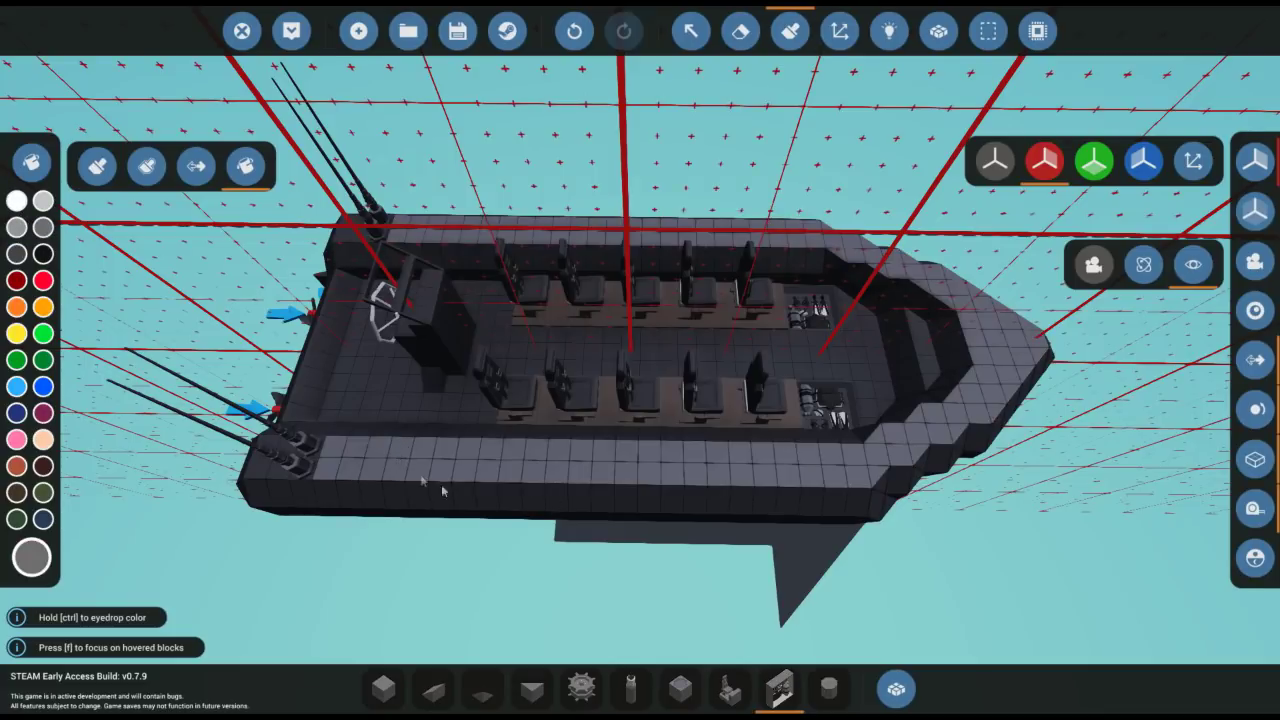
key("f")
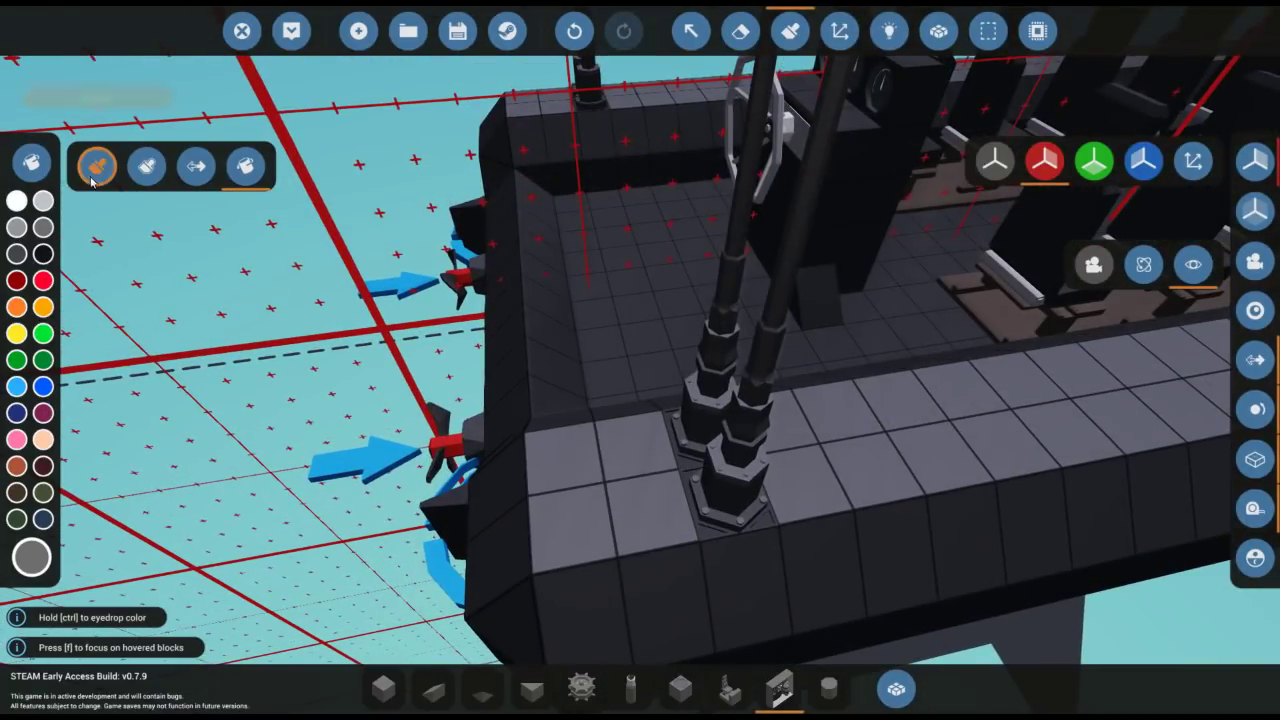
scroll(720, 507, "down", 10)
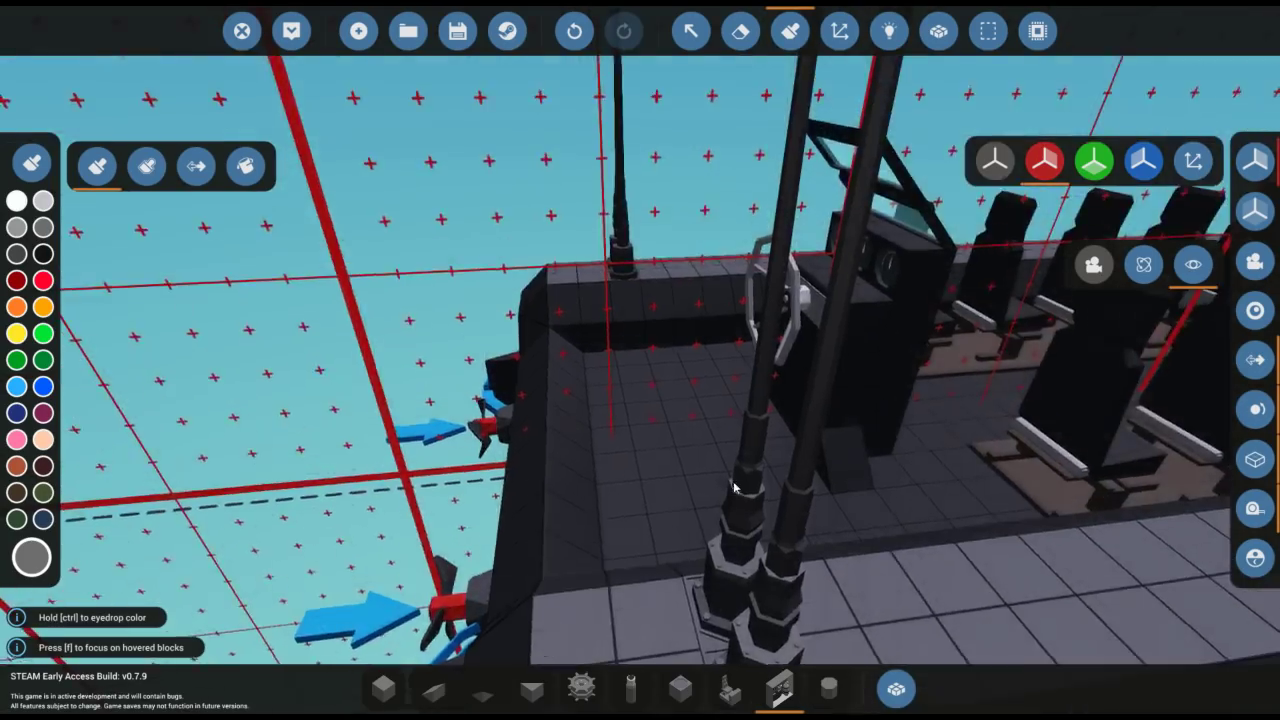
key("f")
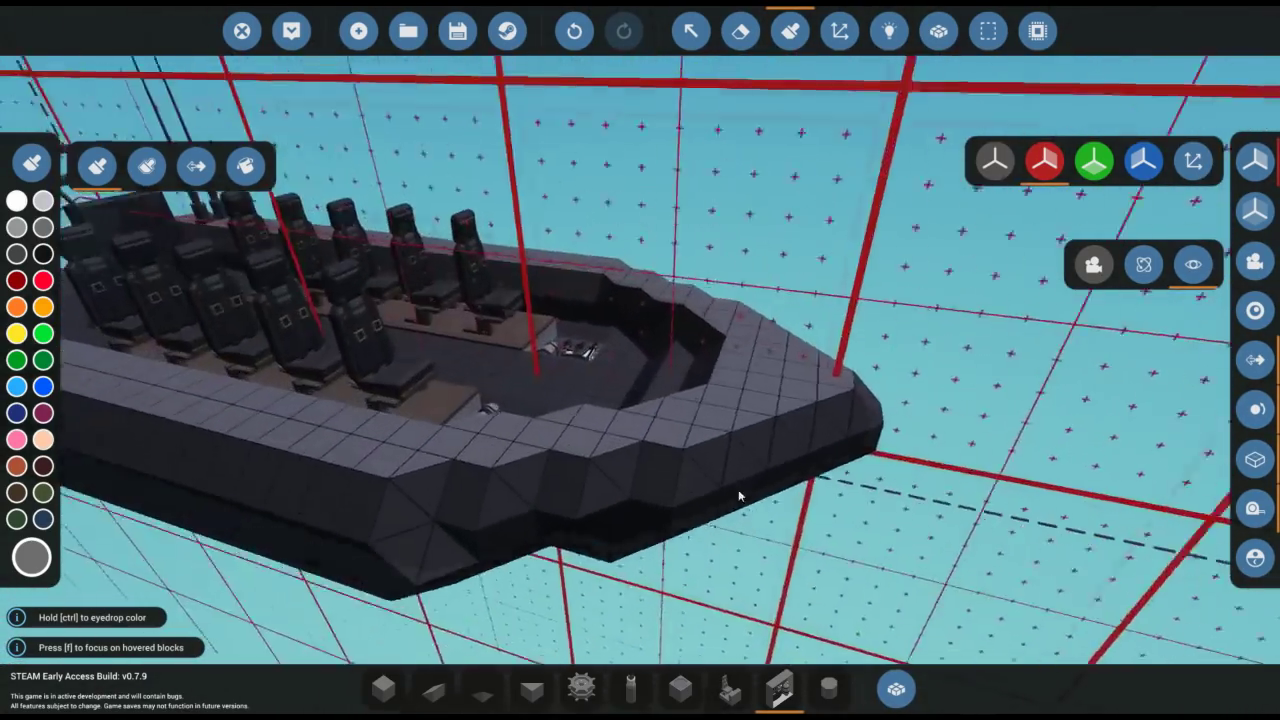
Step: Pan along the hull toward the stern and pick the Handle component from a 'han' search
left_click_drag(739, 496, 706, 449)
scroll(658, 396, "up", 2)
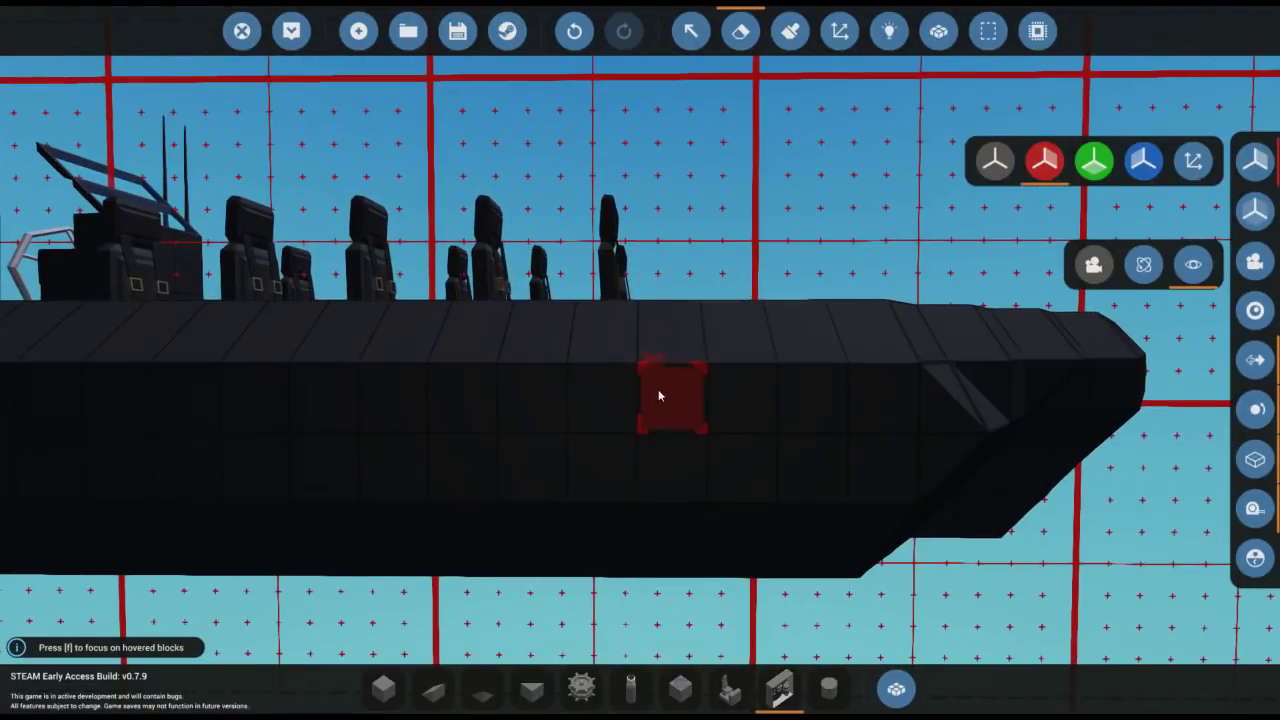
key("a")
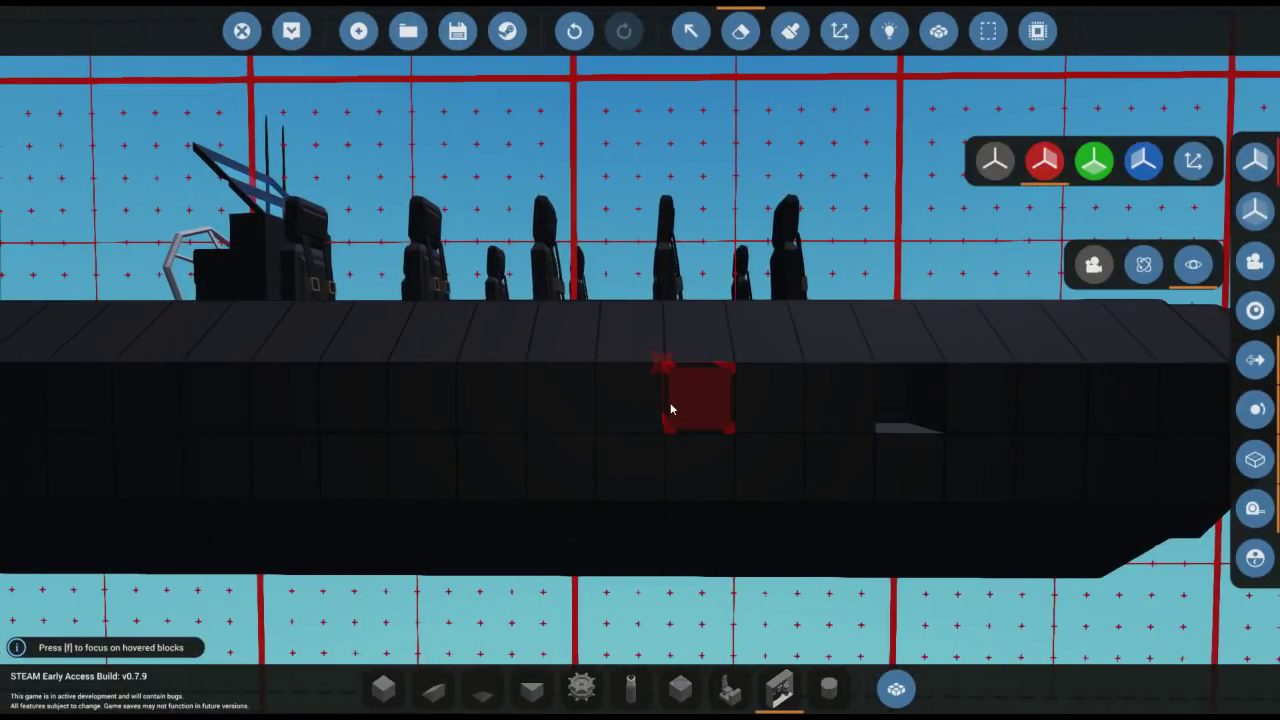
key("a")
key("a")
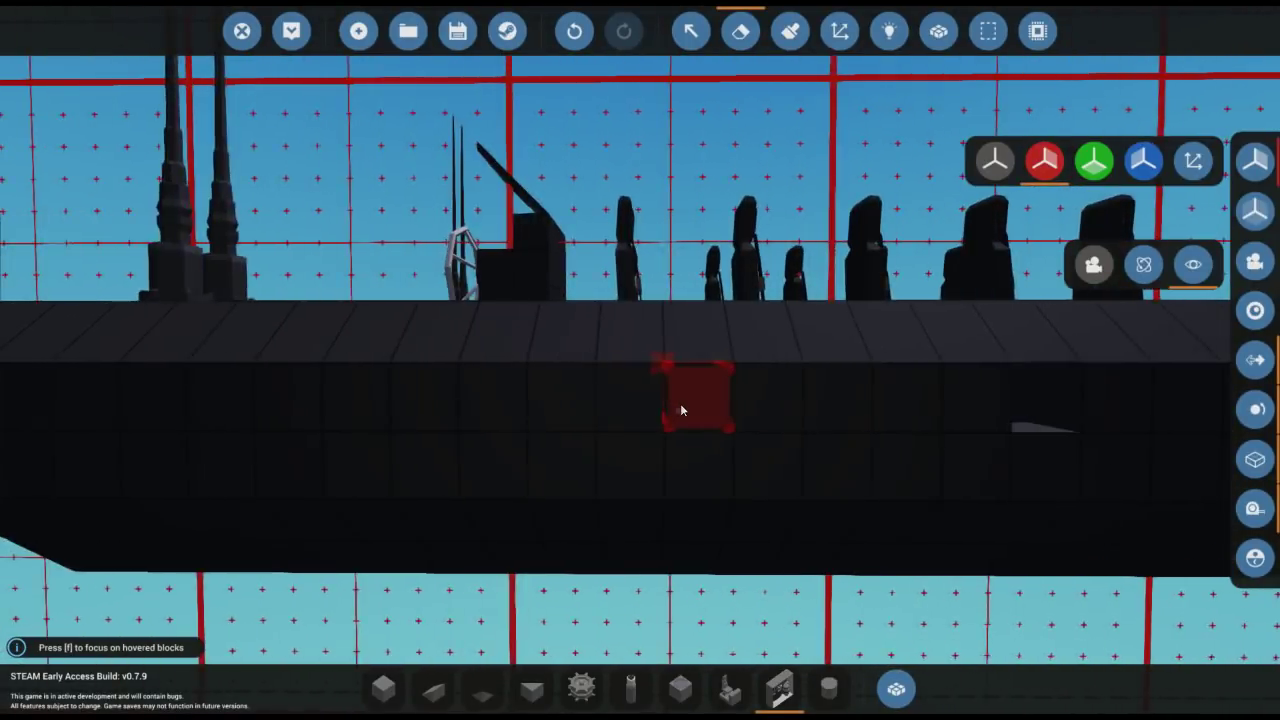
key("a")
key("d")
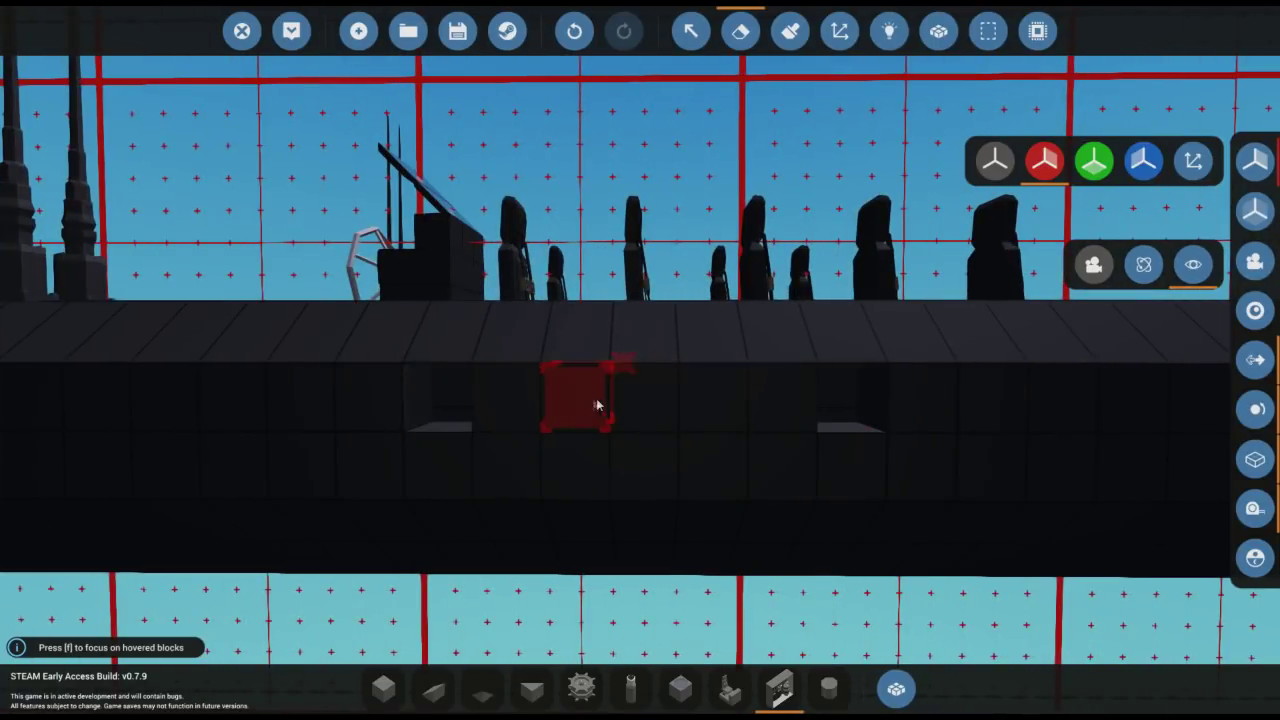
key("a")
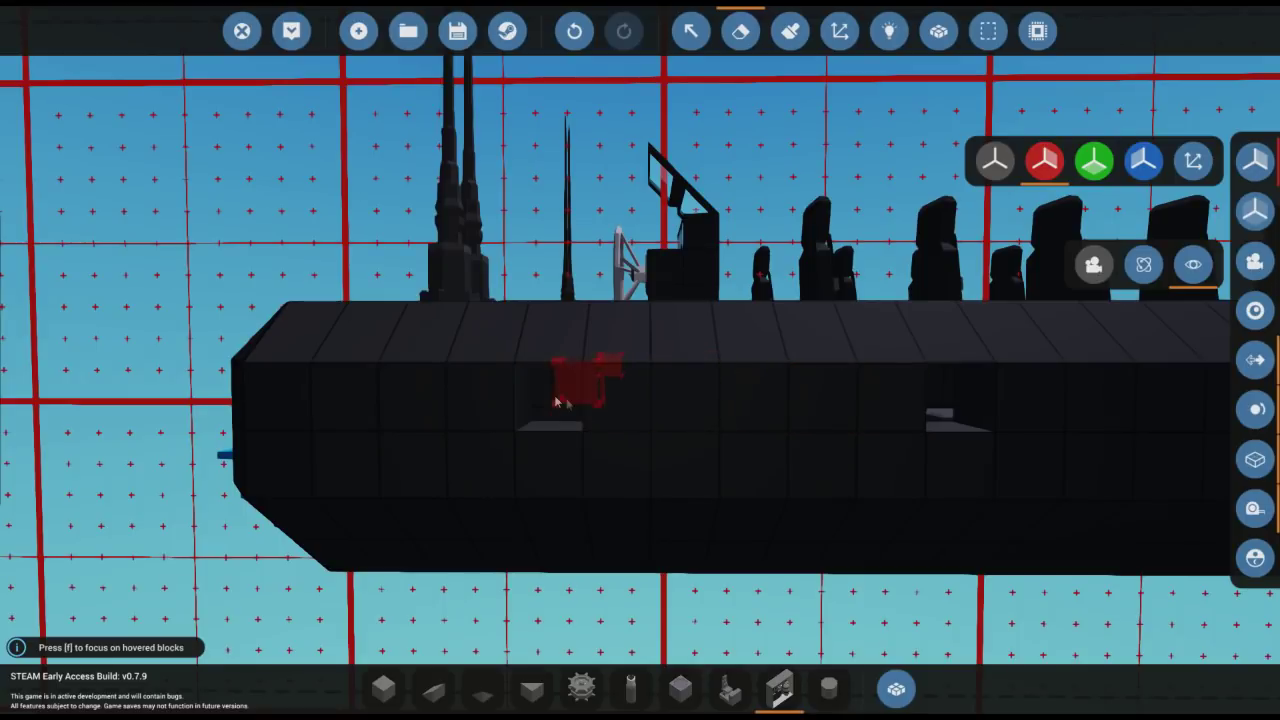
left_click(907, 690)
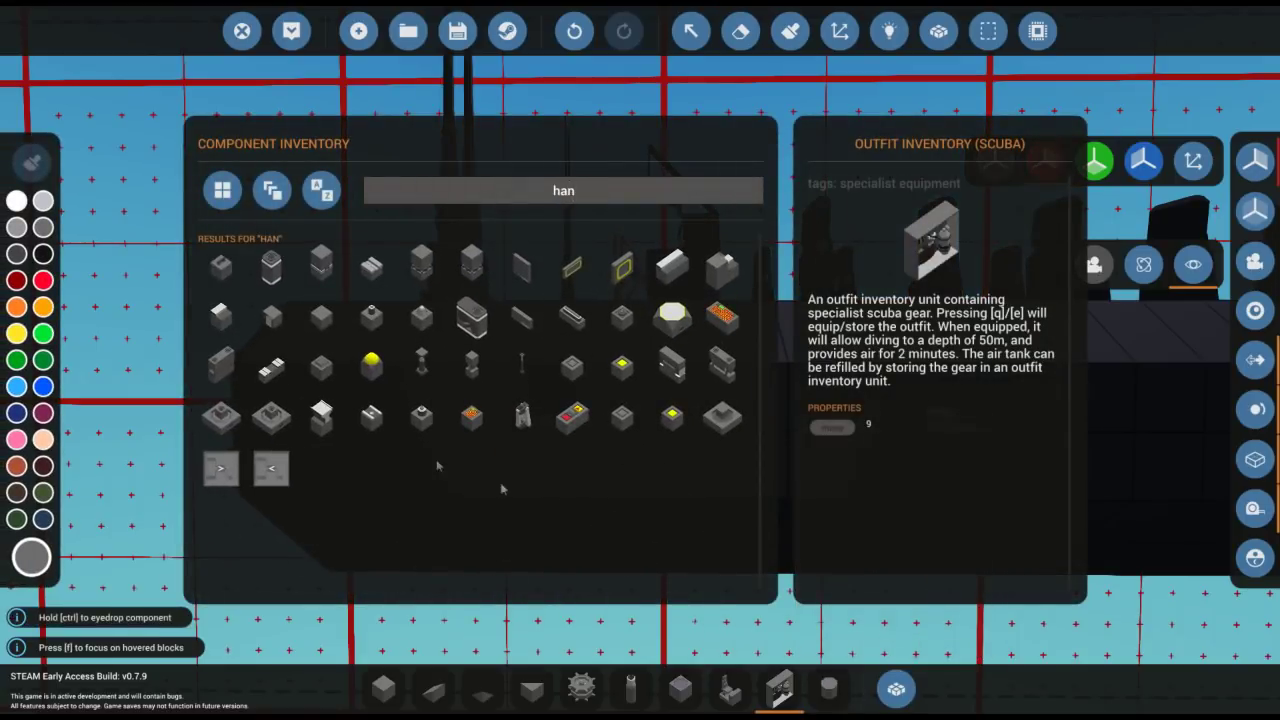
left_click(221, 266)
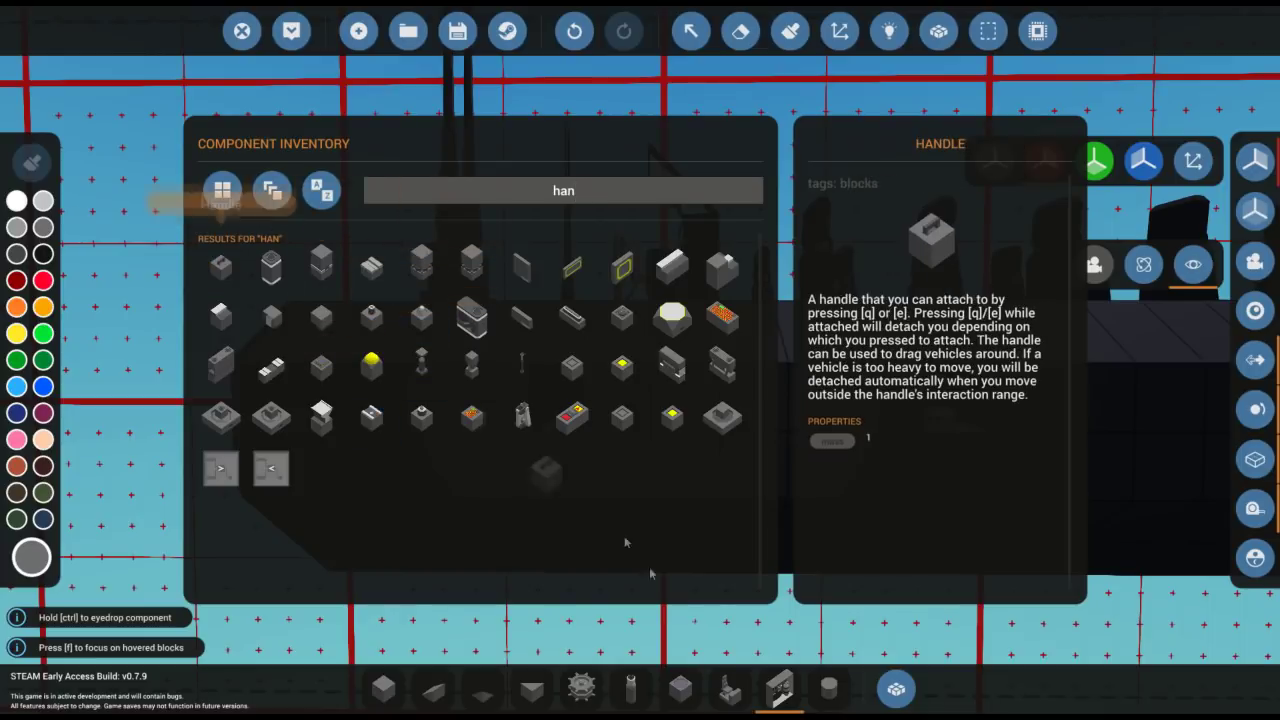
left_click(896, 688)
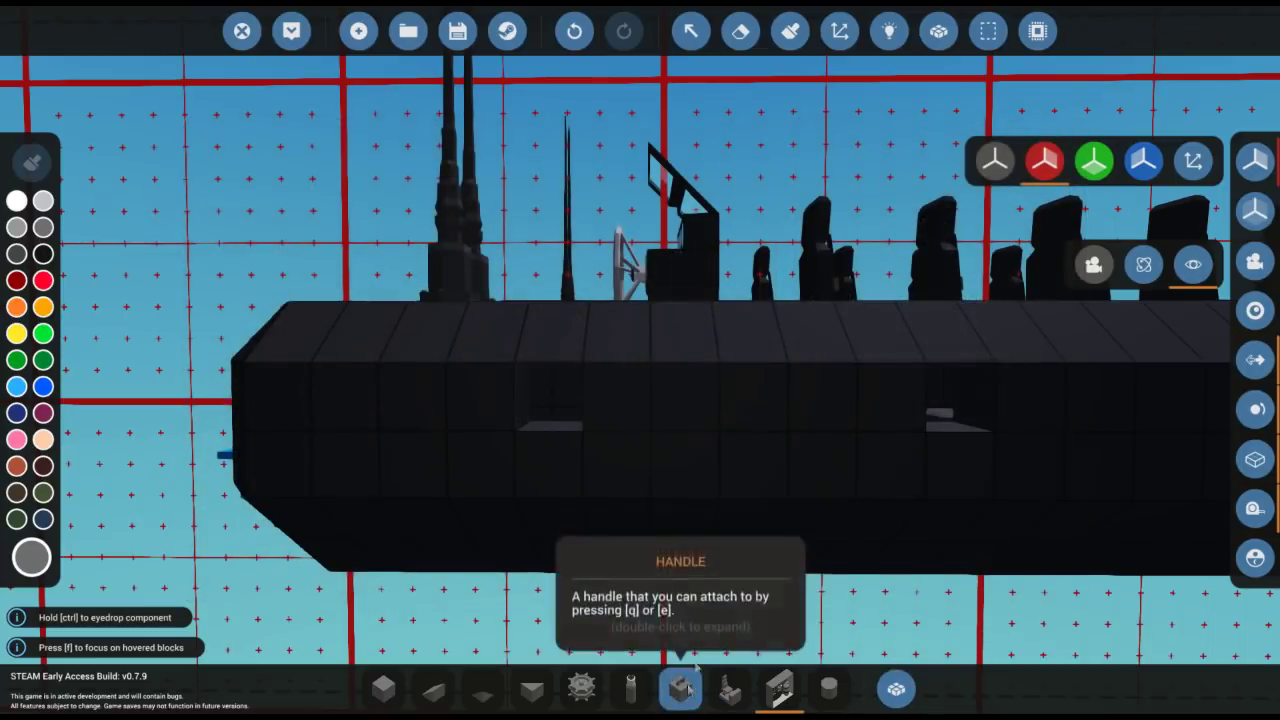
Step: Move the camera along the dark outer hull to position the Handle on its side
left_click(680, 688)
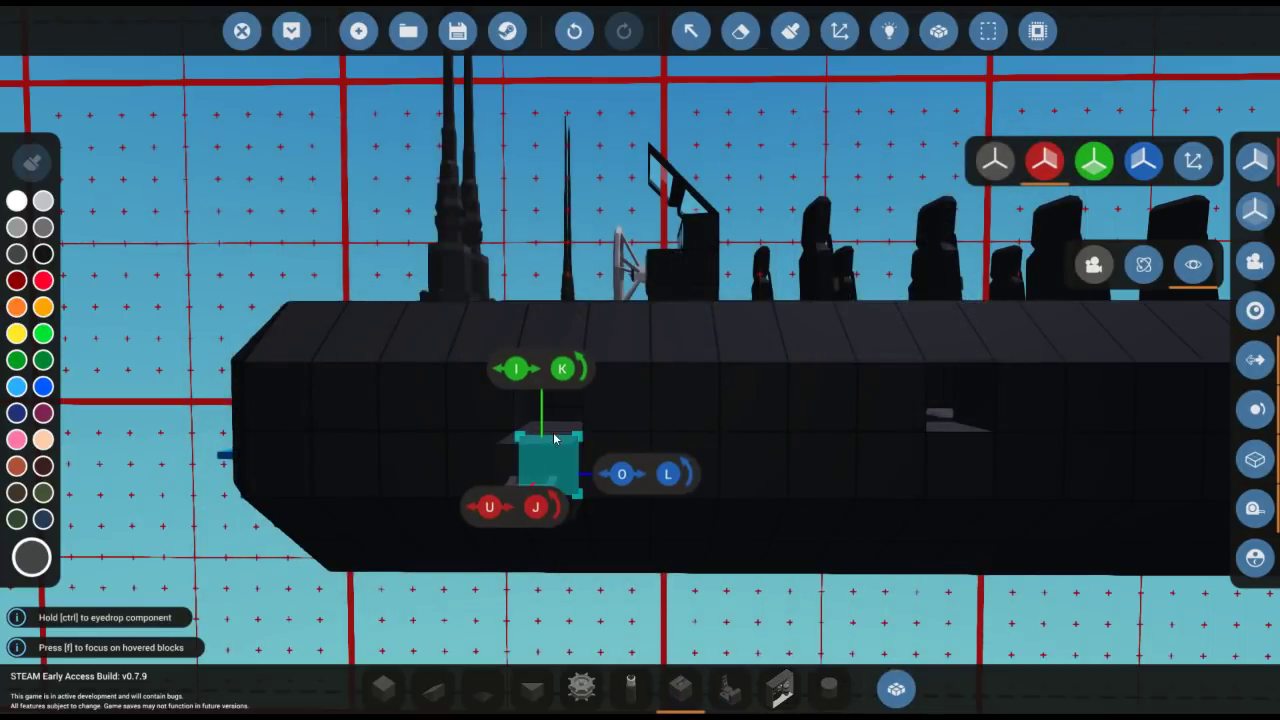
key("w")
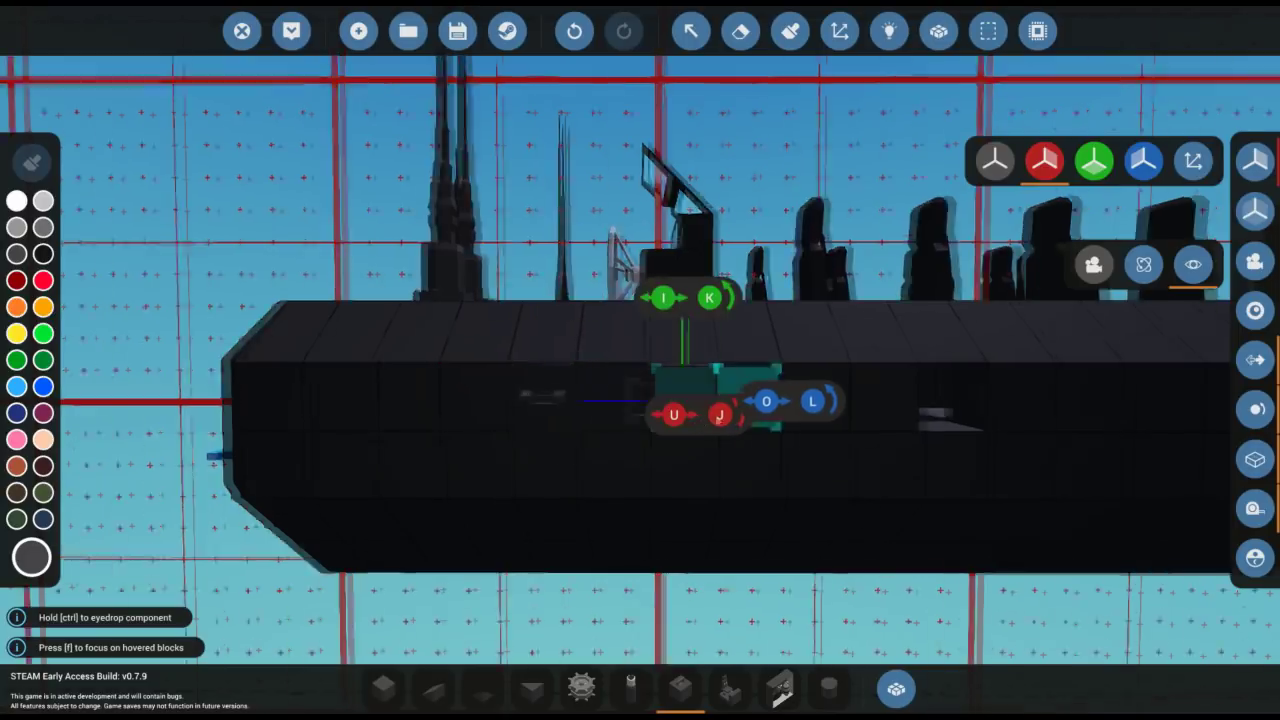
key("d")
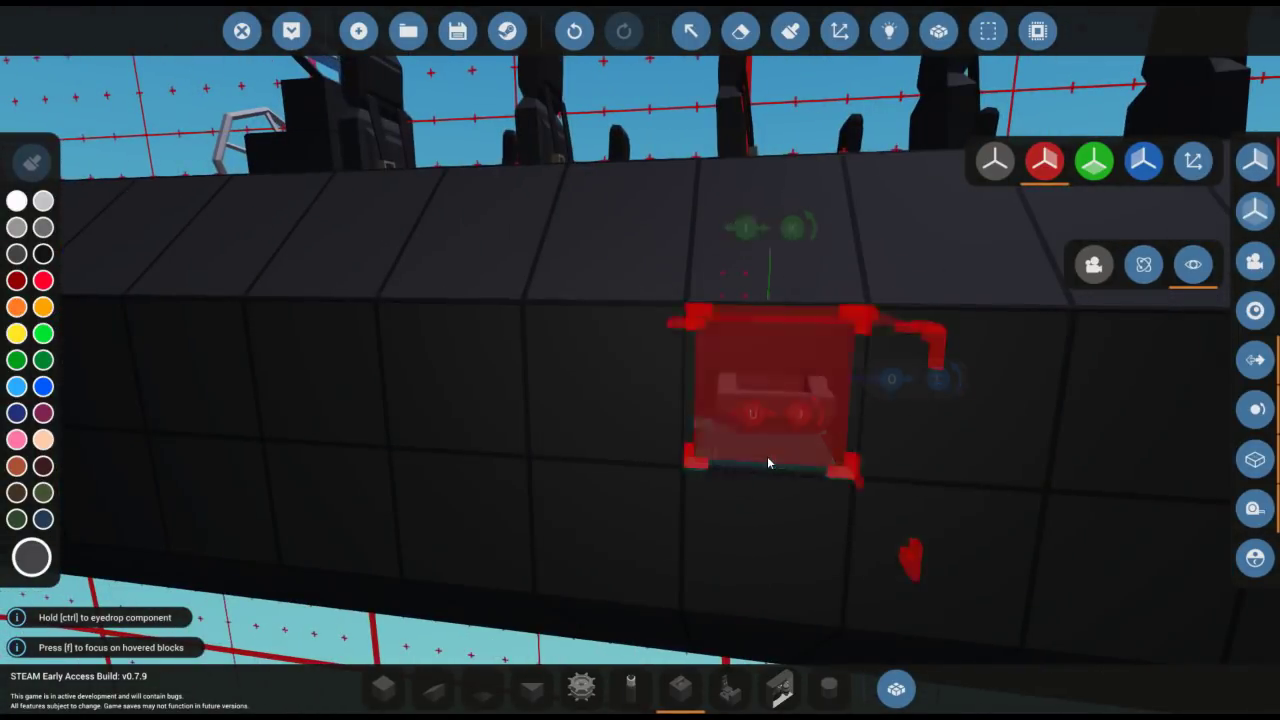
key("s")
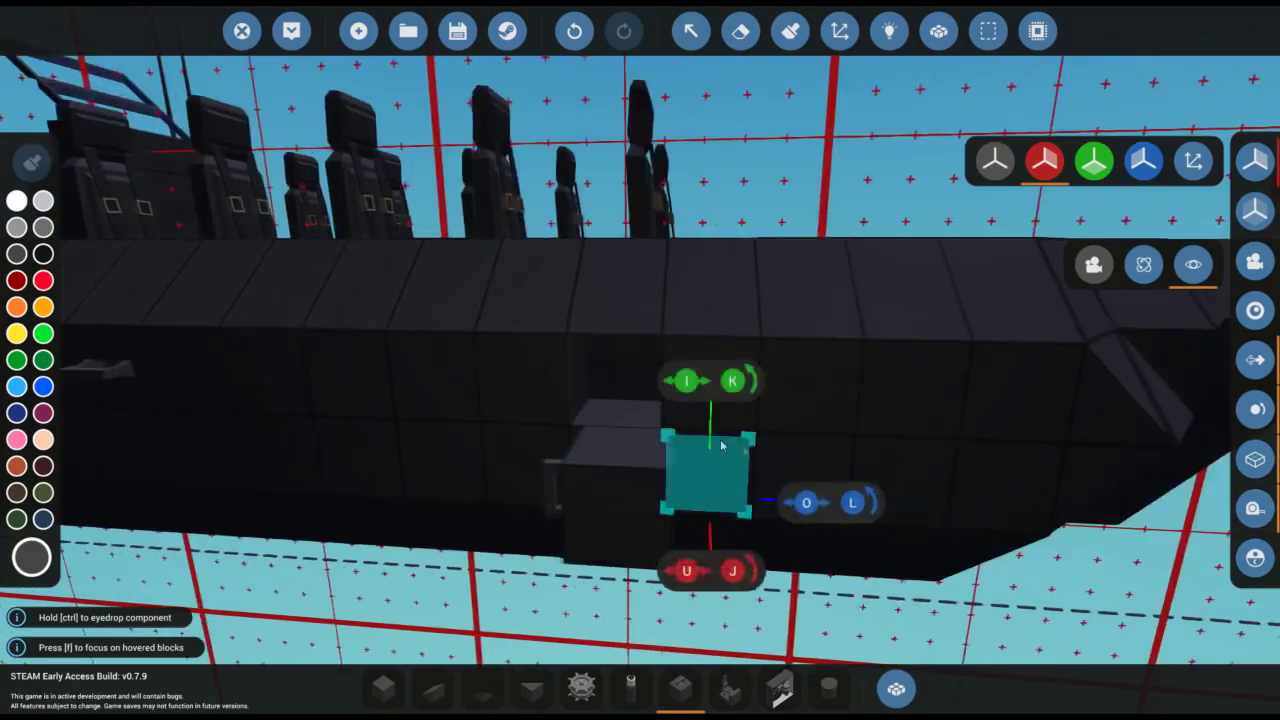
key("s")
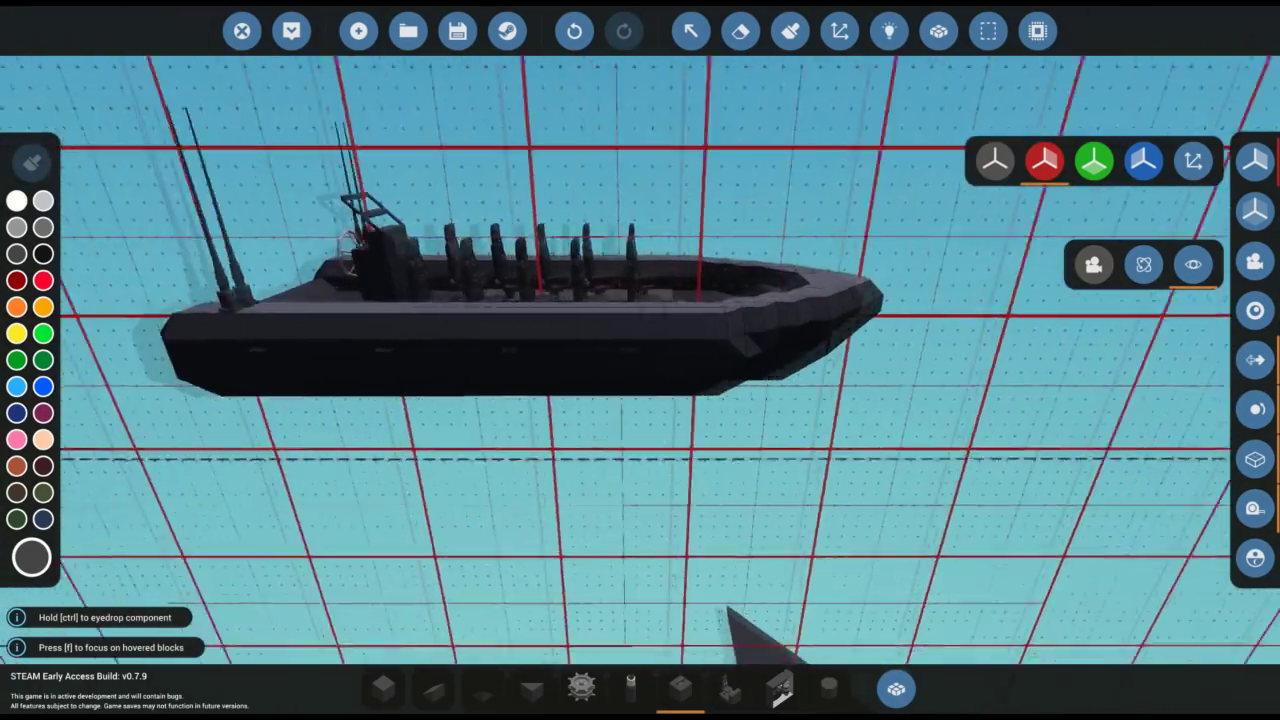
key("w")
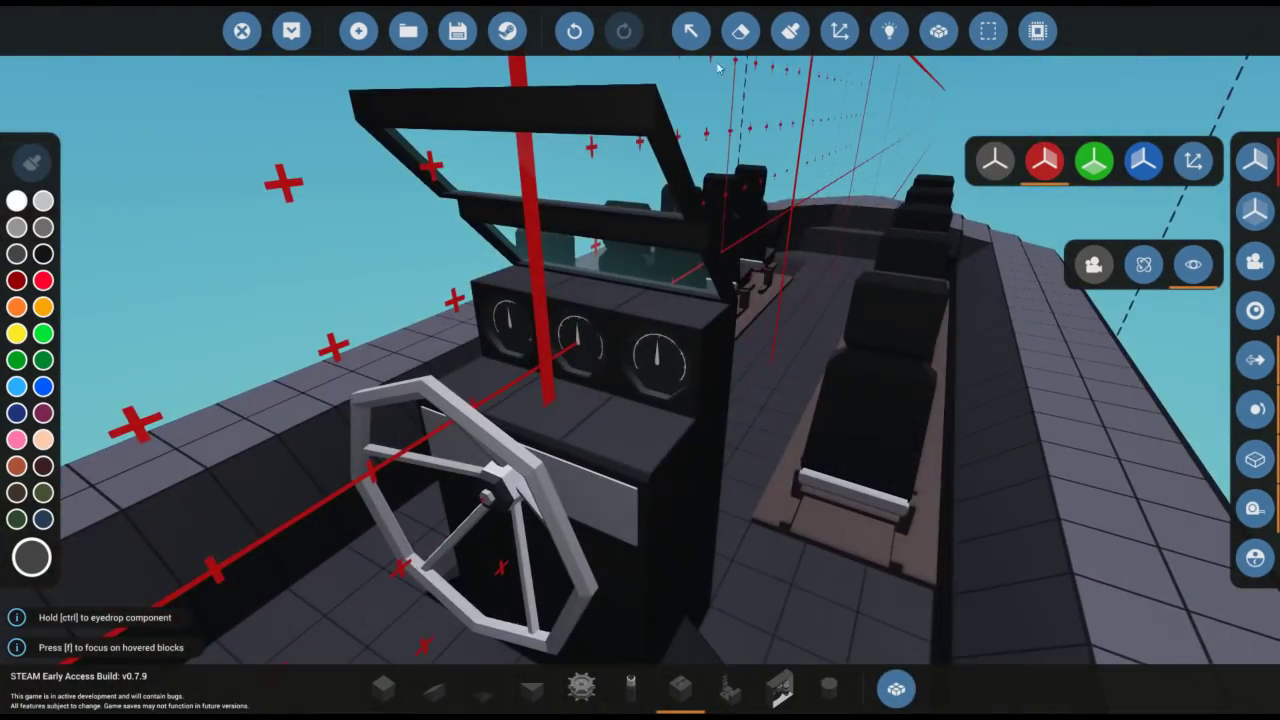
Step: Label the left console dial for speed and name the right dial 'Battery'
left_click(690, 31)
left_click(512, 331)
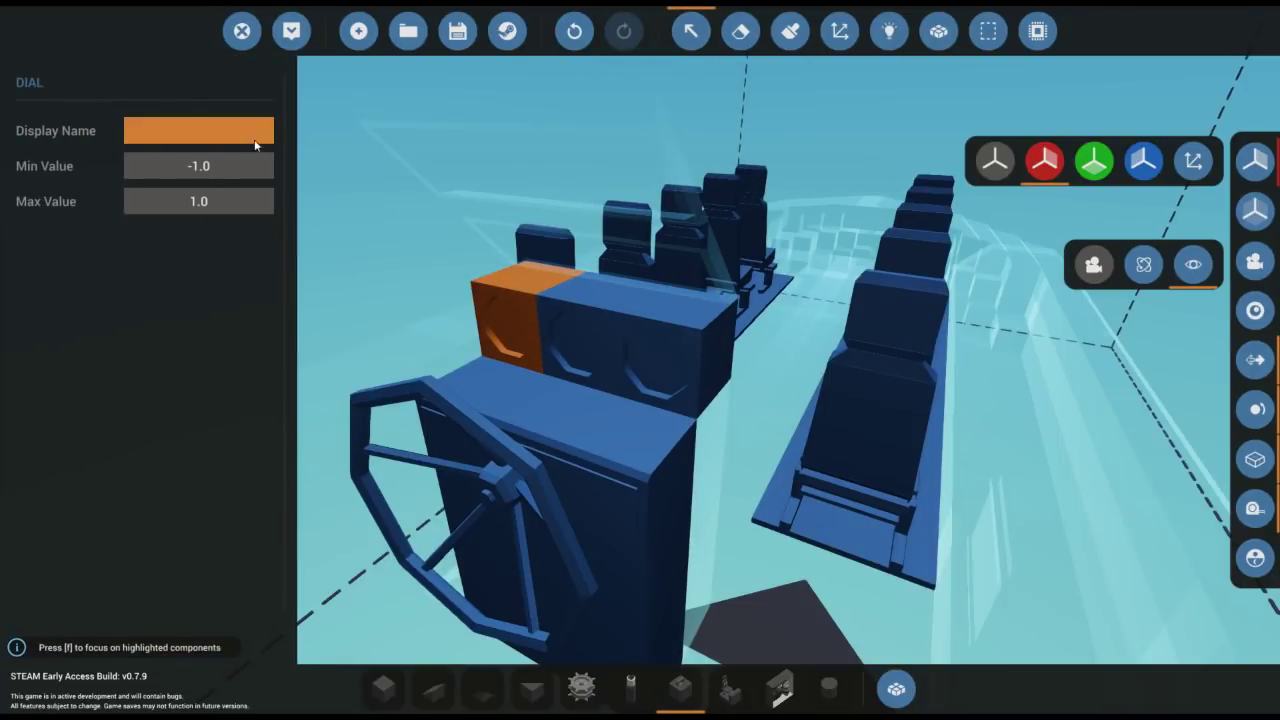
type("Speed")
type("Battery")
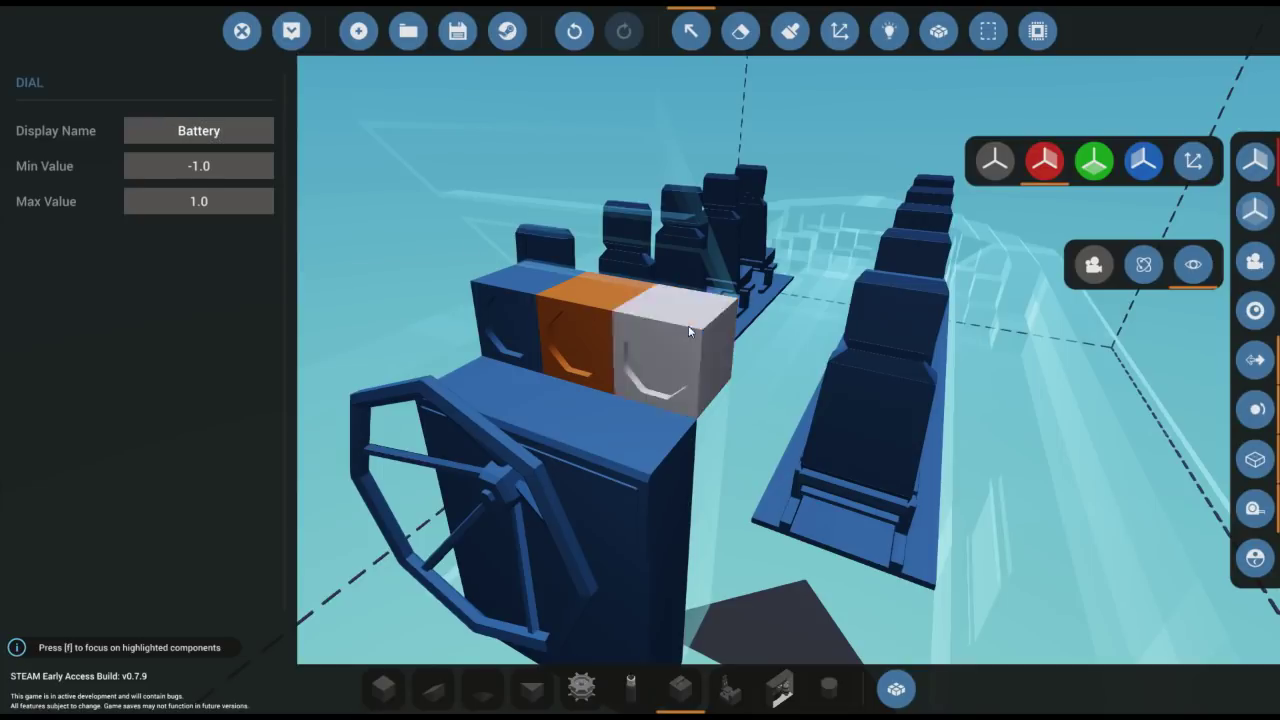
left_click(688, 328)
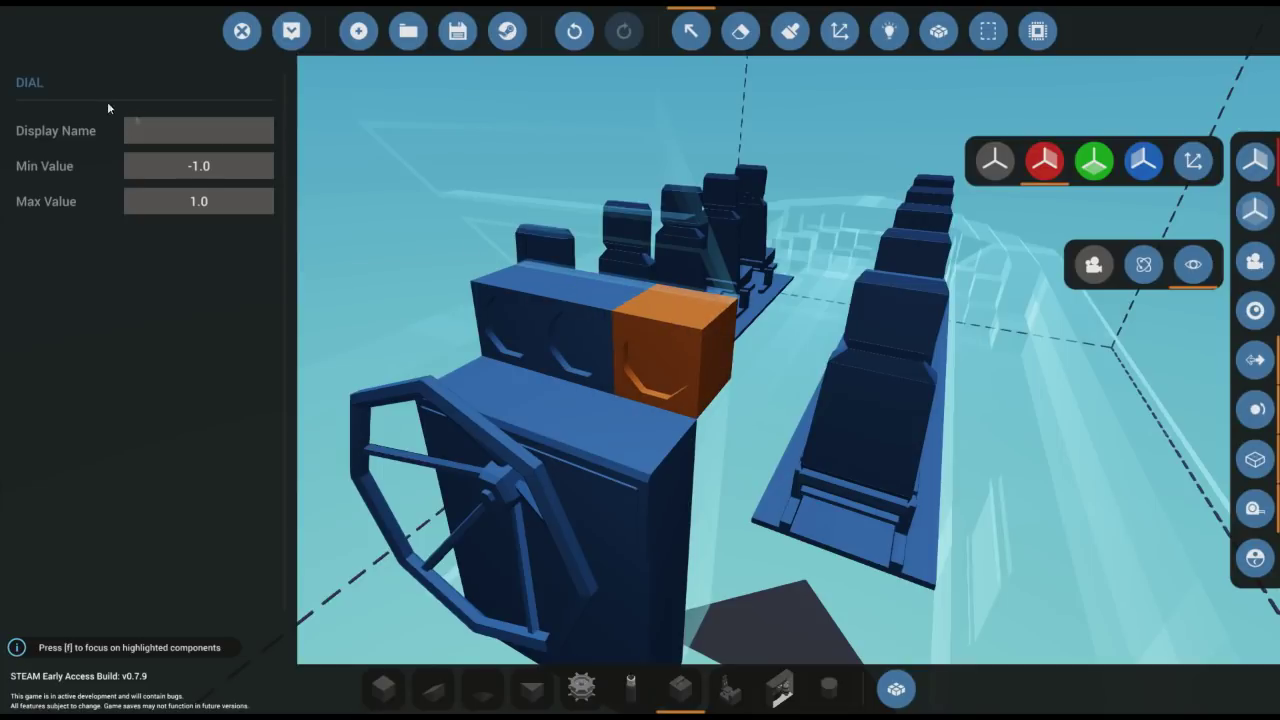
type("Battery")
left_click(882, 88)
Step: Wire the battery's logic node to the Battery dial, then search the inventory for 'speed'
left_click(888, 31)
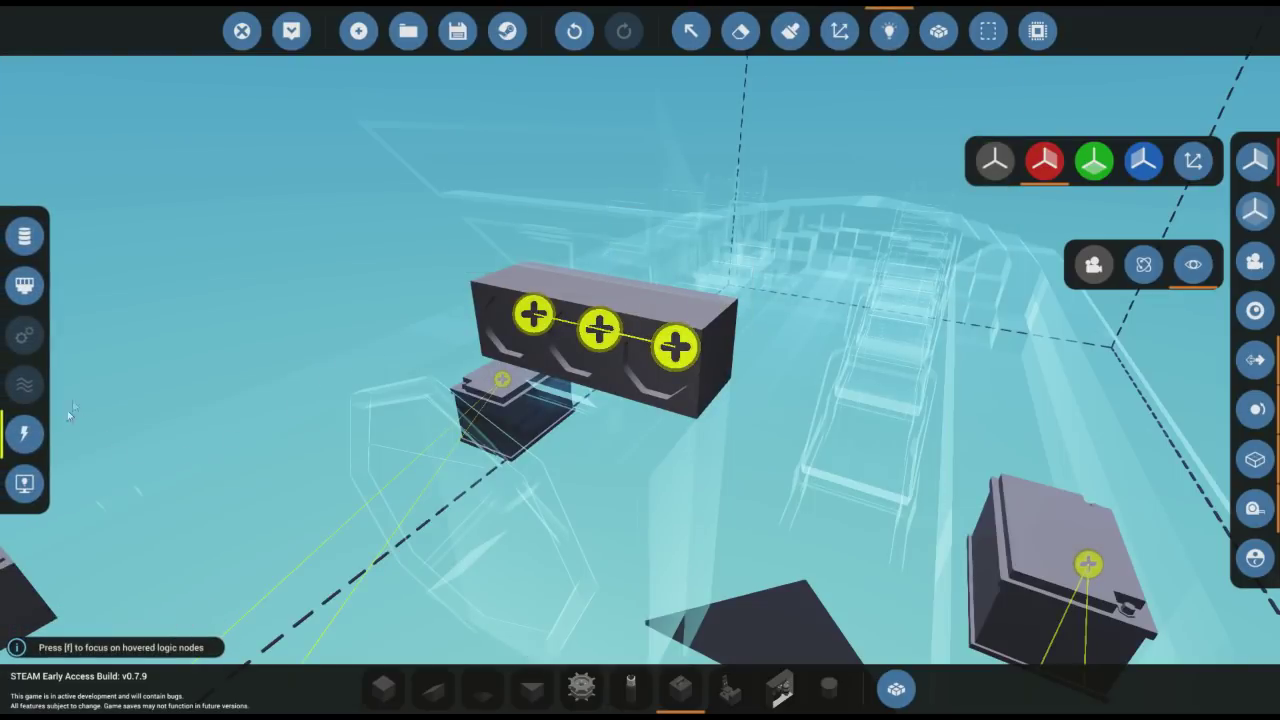
left_click(24, 236)
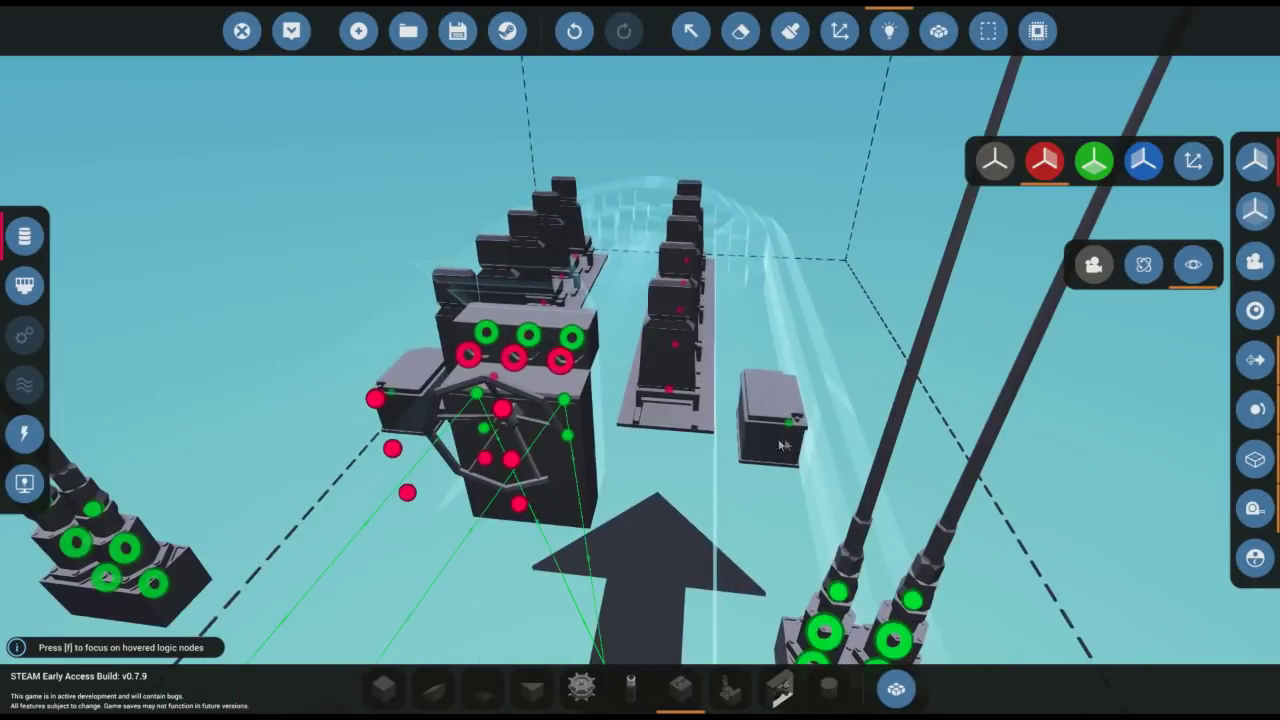
left_click_drag(783, 445, 601, 381)
left_click_drag(722, 373, 783, 375)
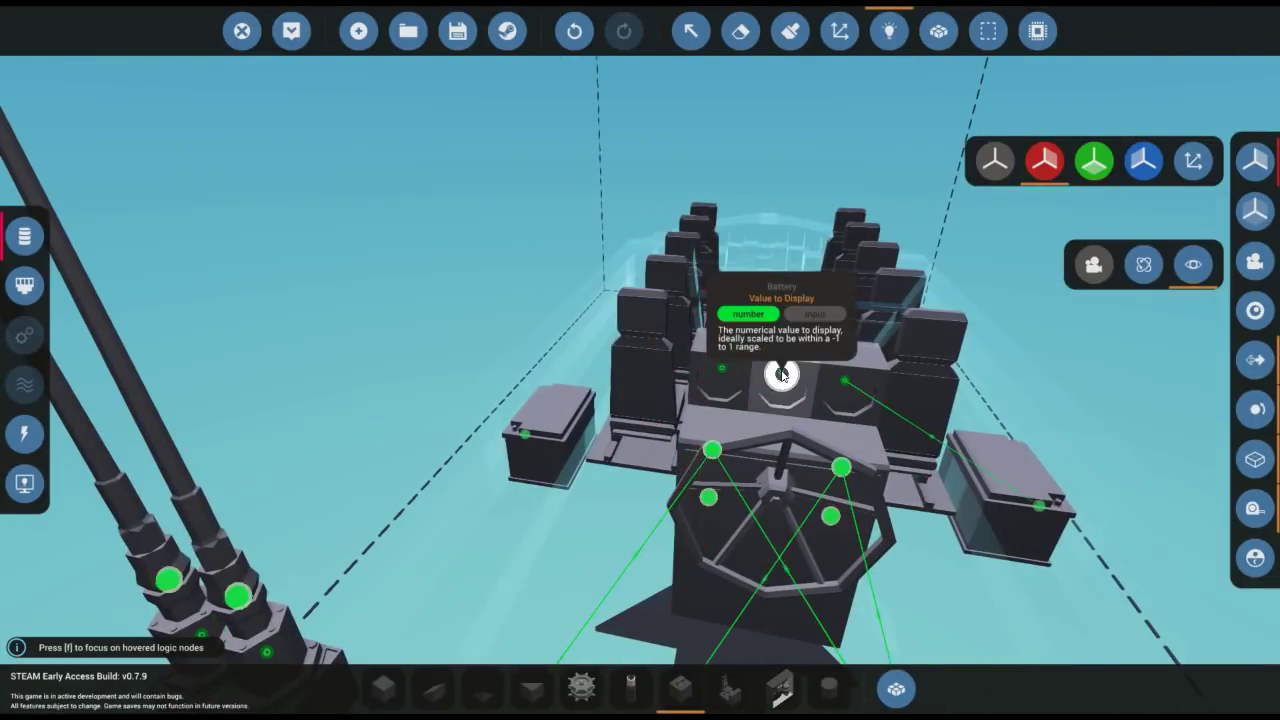
left_click_drag(527, 432, 527, 432)
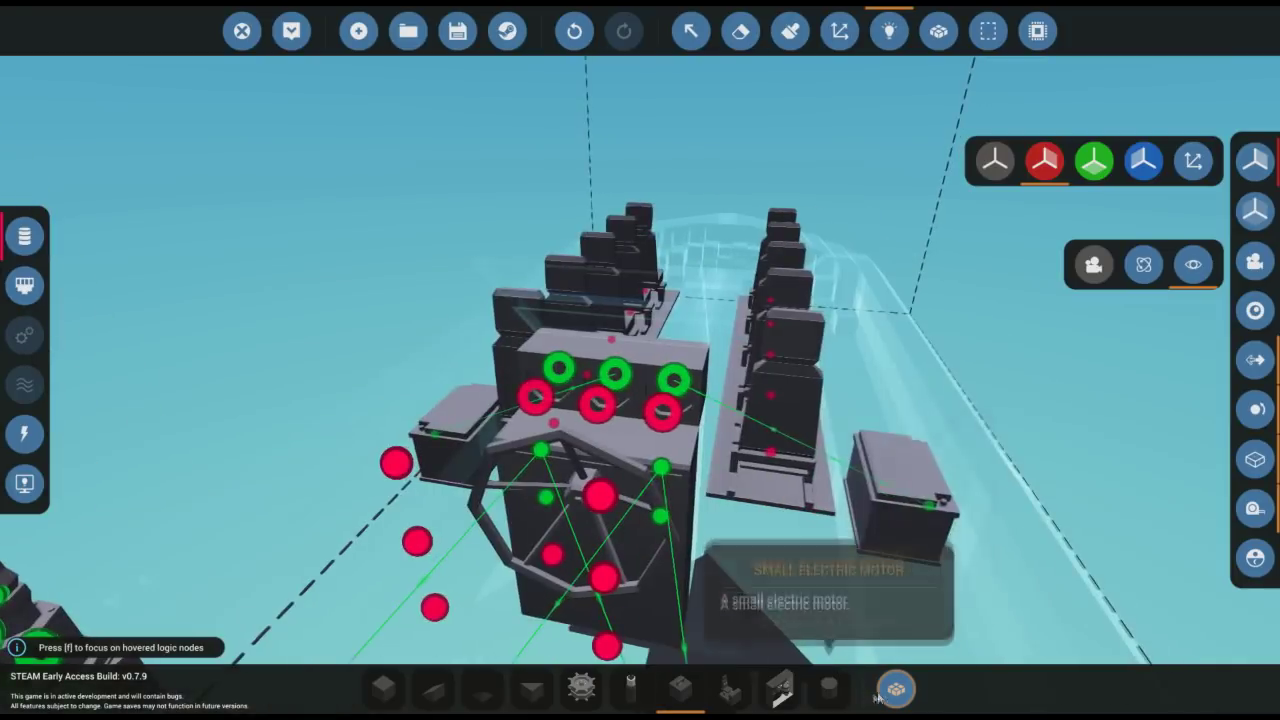
key("Tab")
type("sp")
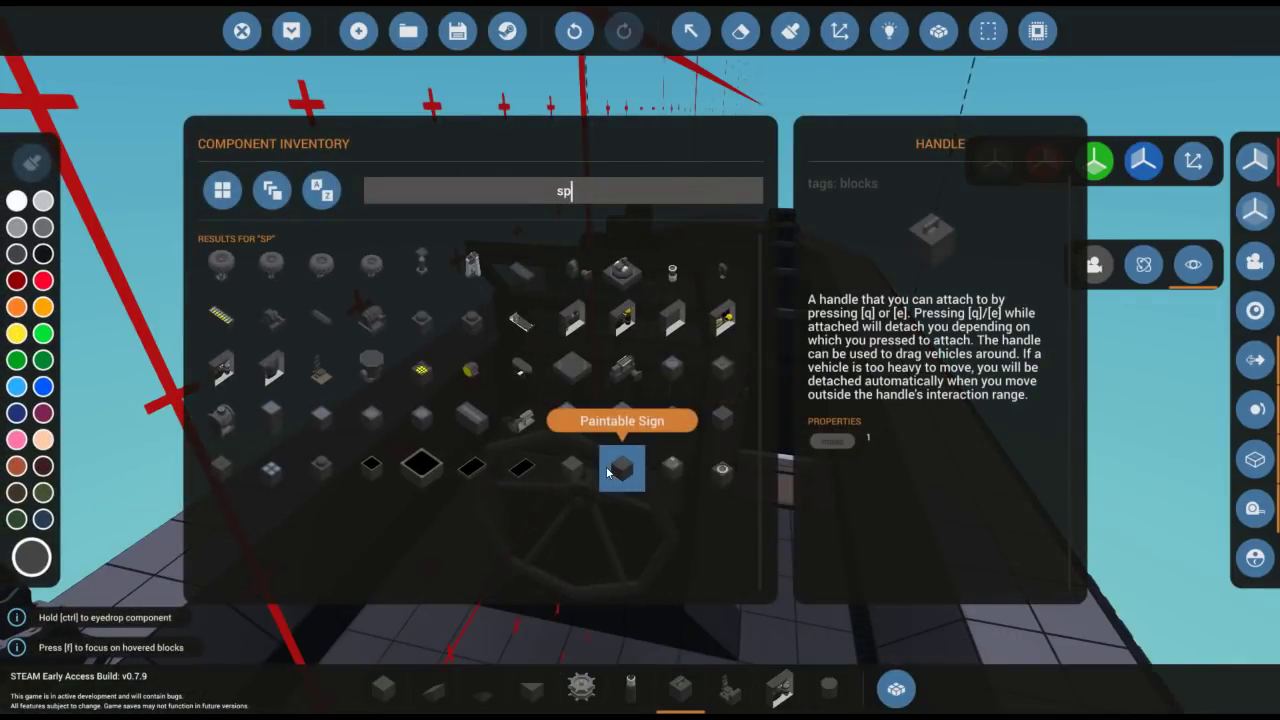
type("eed")
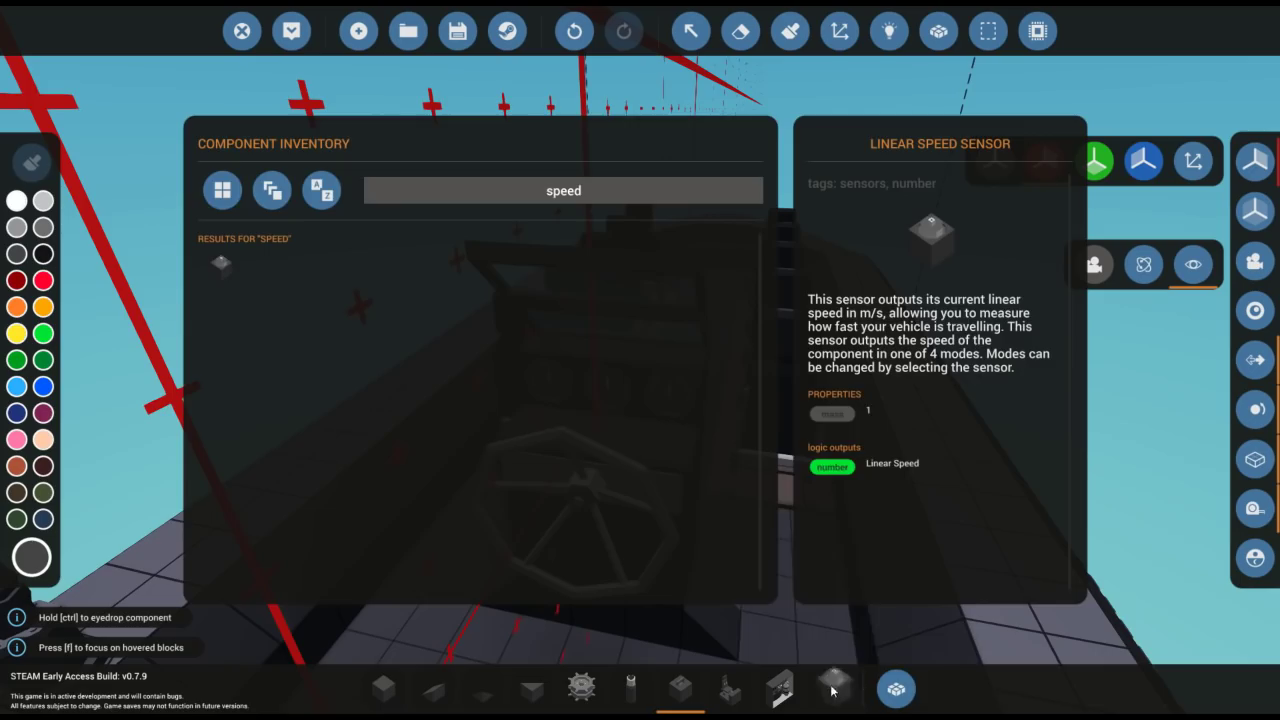
Step: Place a Linear Speed Sensor upright on the hull front and link its output in logic mode
left_click(831, 690)
key("Tab")
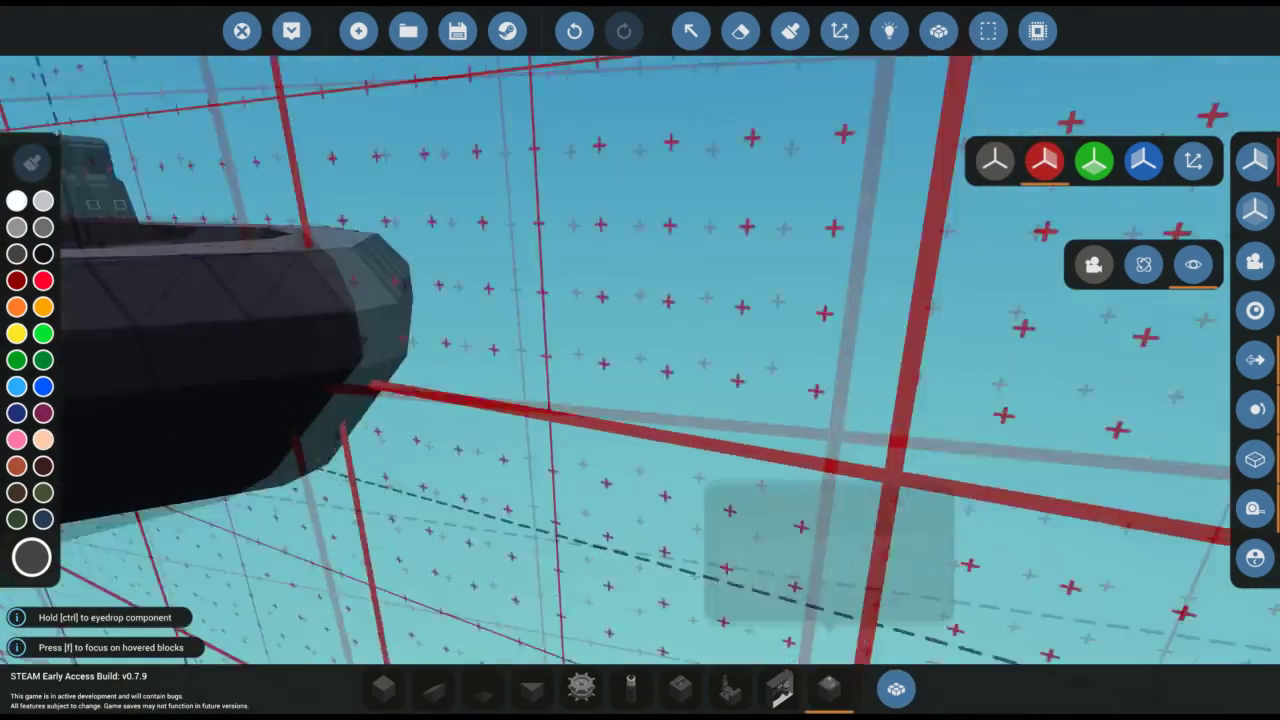
key("ctrl+z")
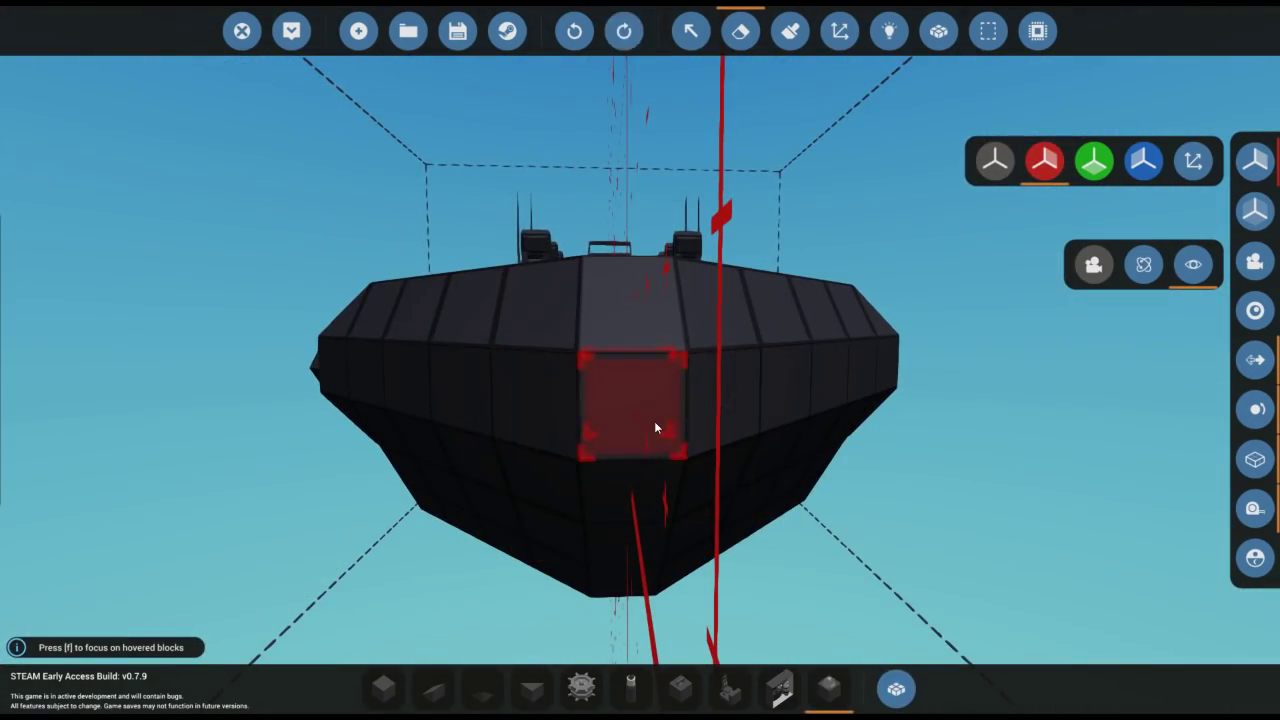
left_click(829, 688)
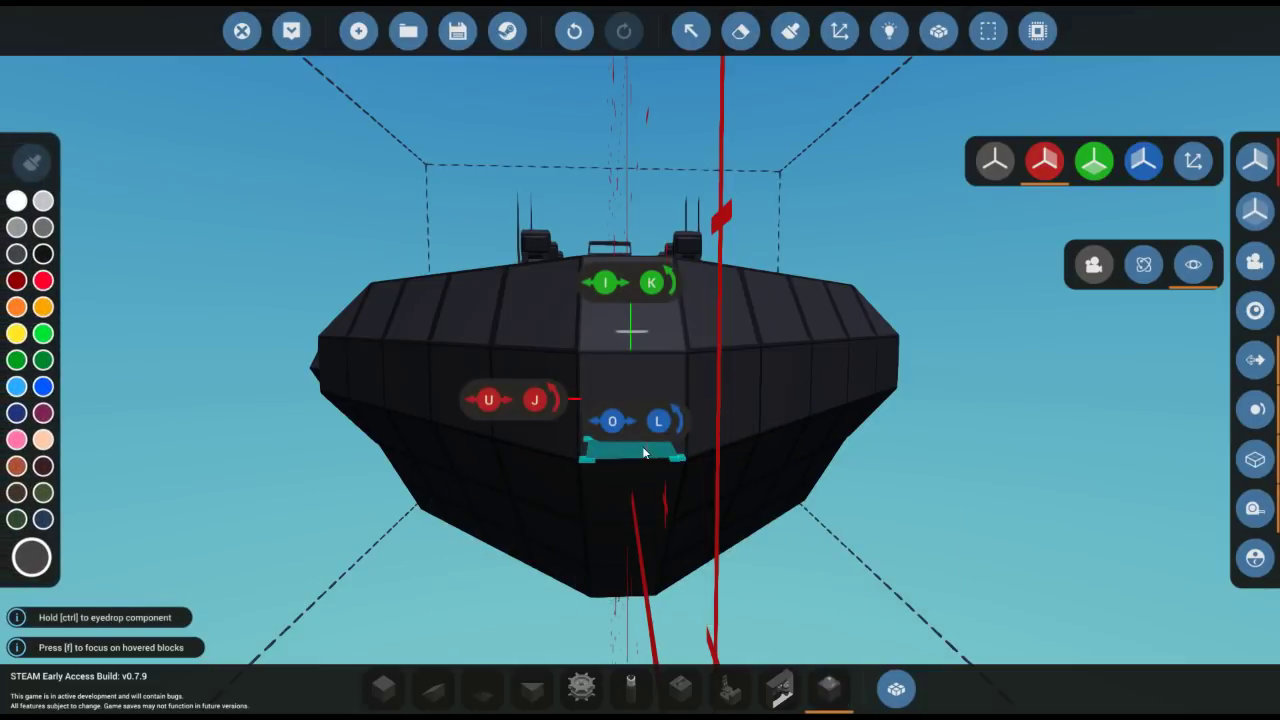
key("u")
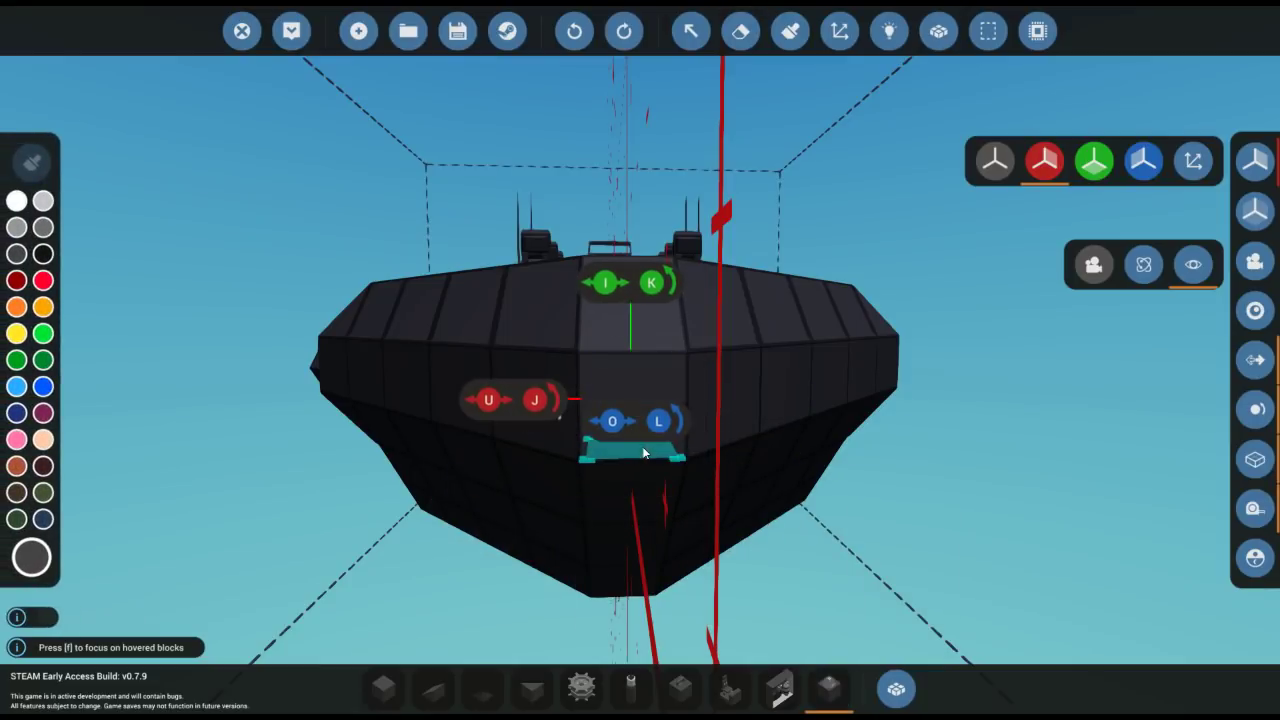
left_click(632, 410)
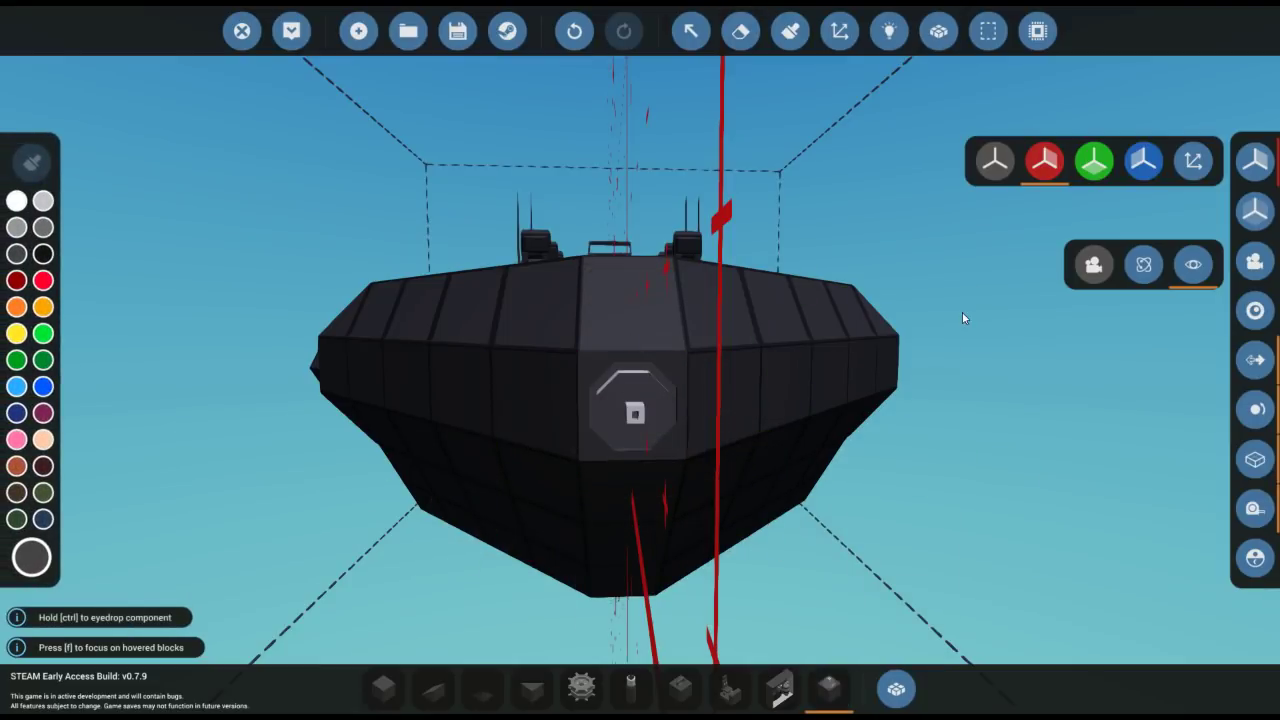
left_click(889, 31)
mouse_move(647, 396)
left_mouse_down()
mouse_move(628, 371)
mouse_move(634, 400)
mouse_move(714, 457)
mouse_move(838, 508)
left_mouse_up()
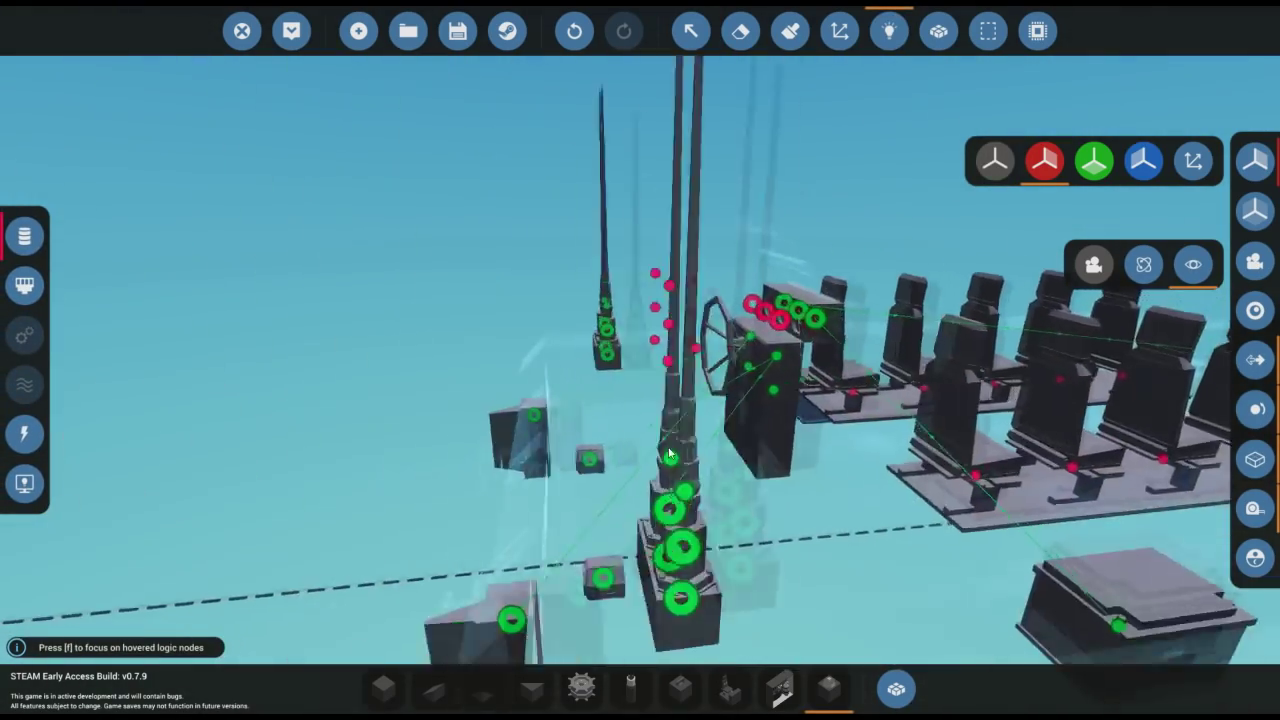
left_click(385, 689)
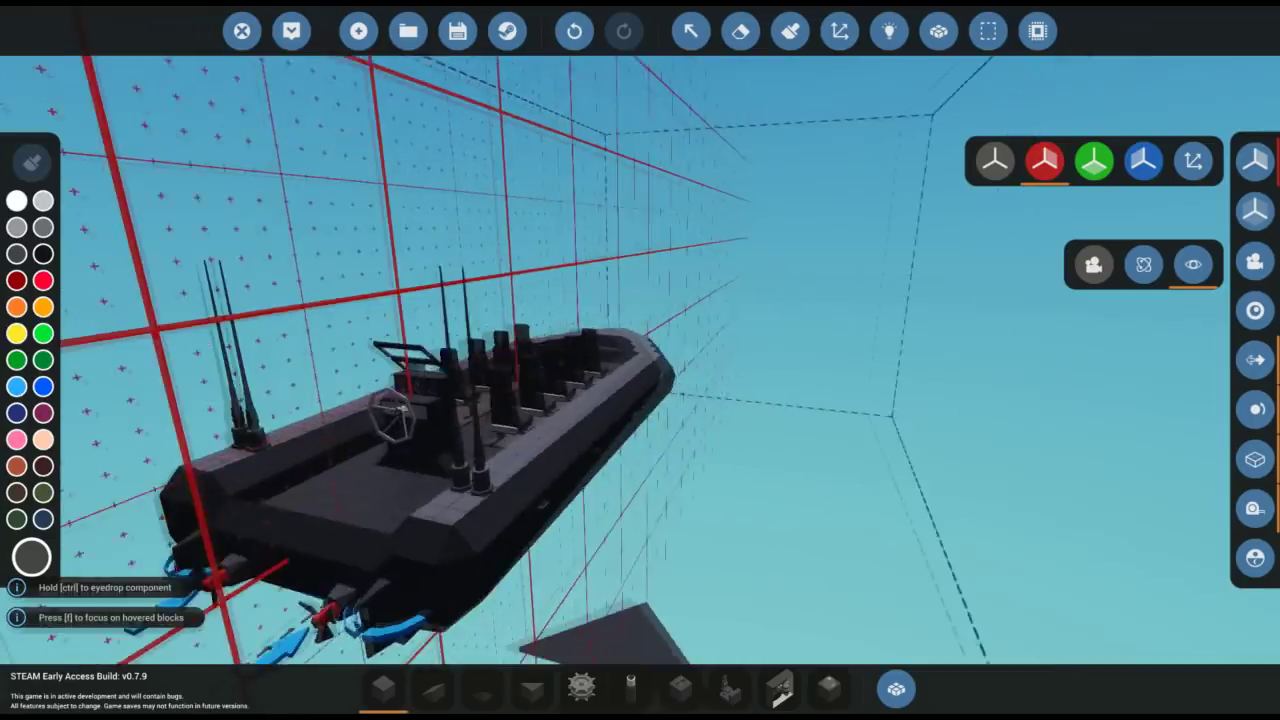
Step: Spawn the boat, sit at the helm and drive it forward away from the dock
left_click_drag(507, 595, 507, 595)
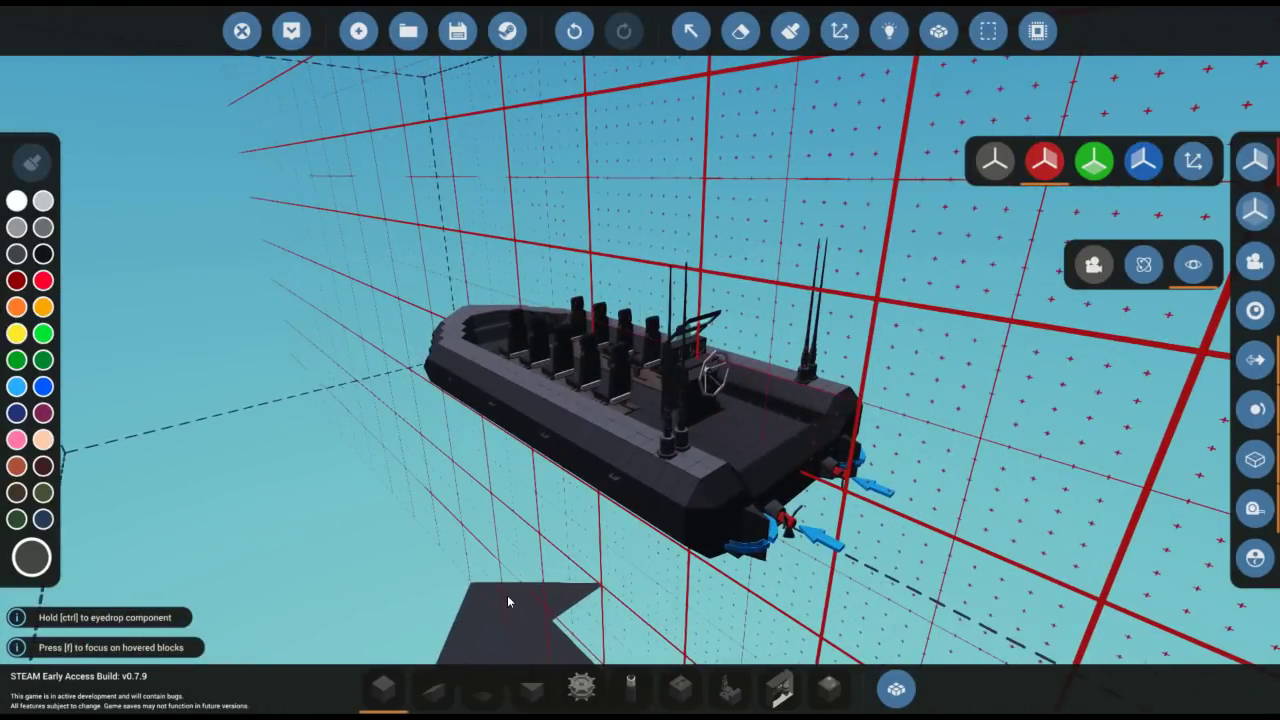
left_click(299, 44)
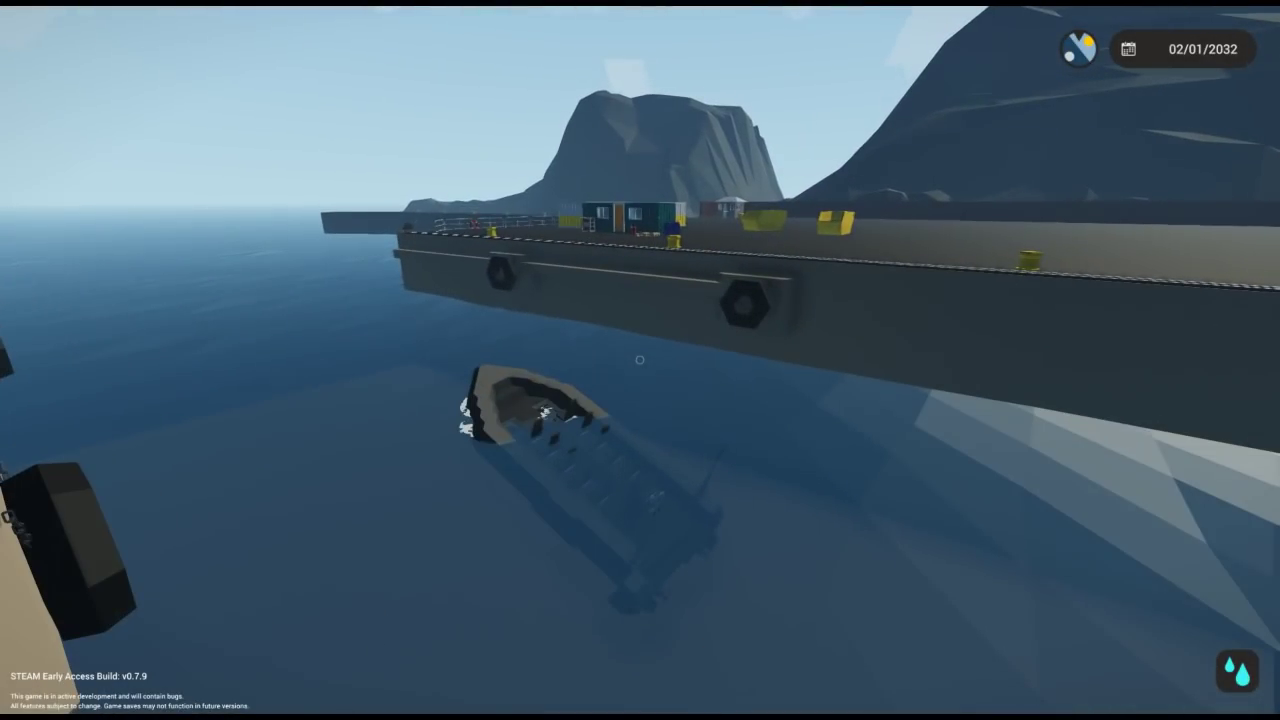
key("e")
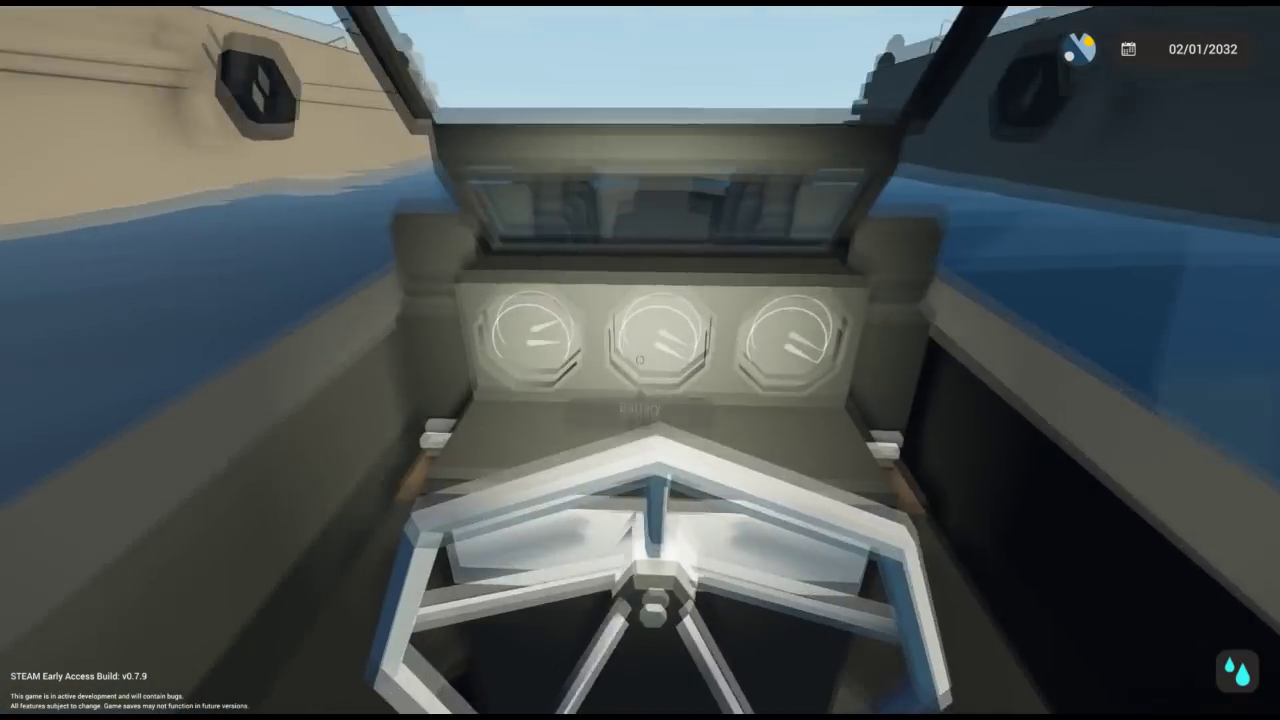
mouse_move(640, 360)
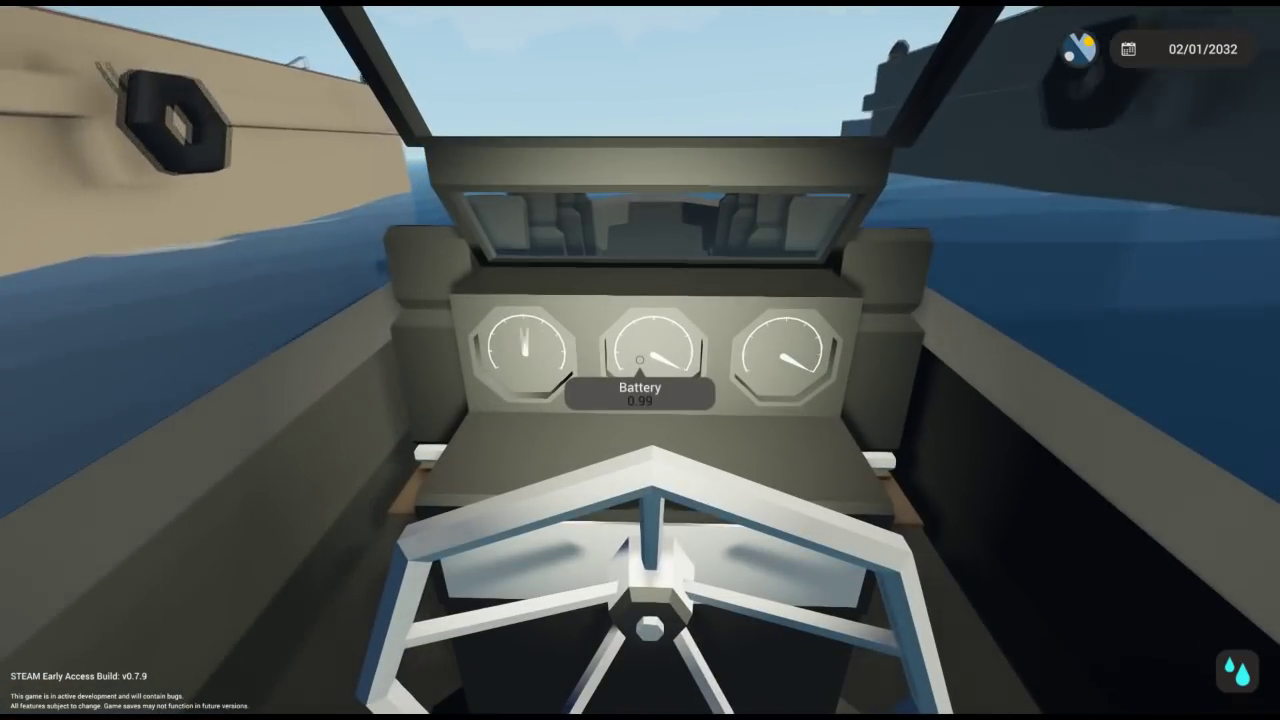
key("w")
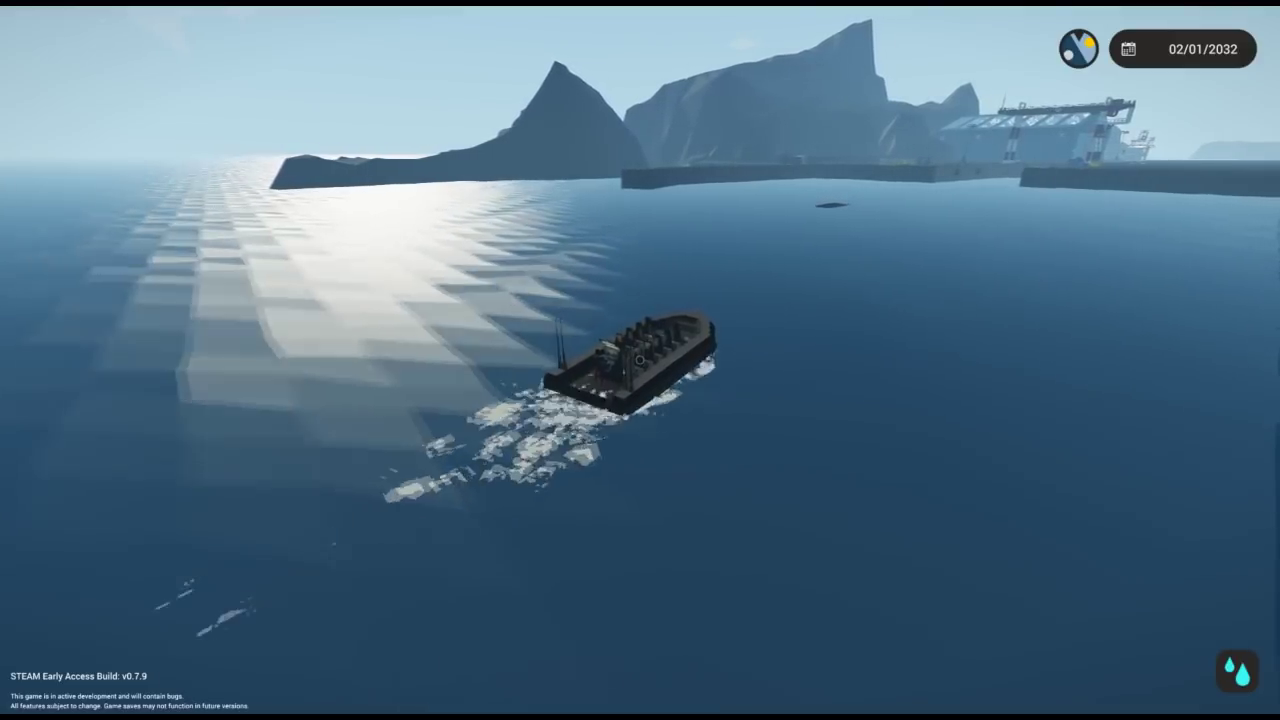
key("d")
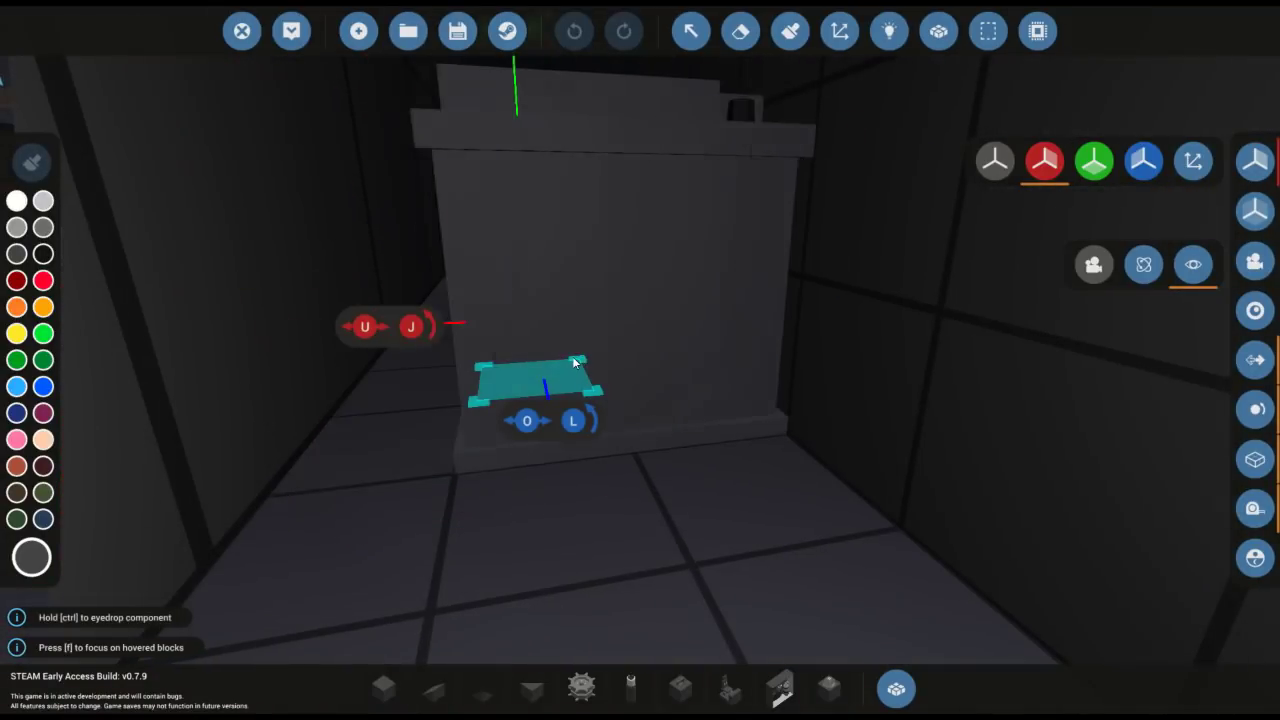
Step: Place a part beside the battery, then wire battery 1 to 2 and 3 to 4 in Electric logic
left_click(551, 347)
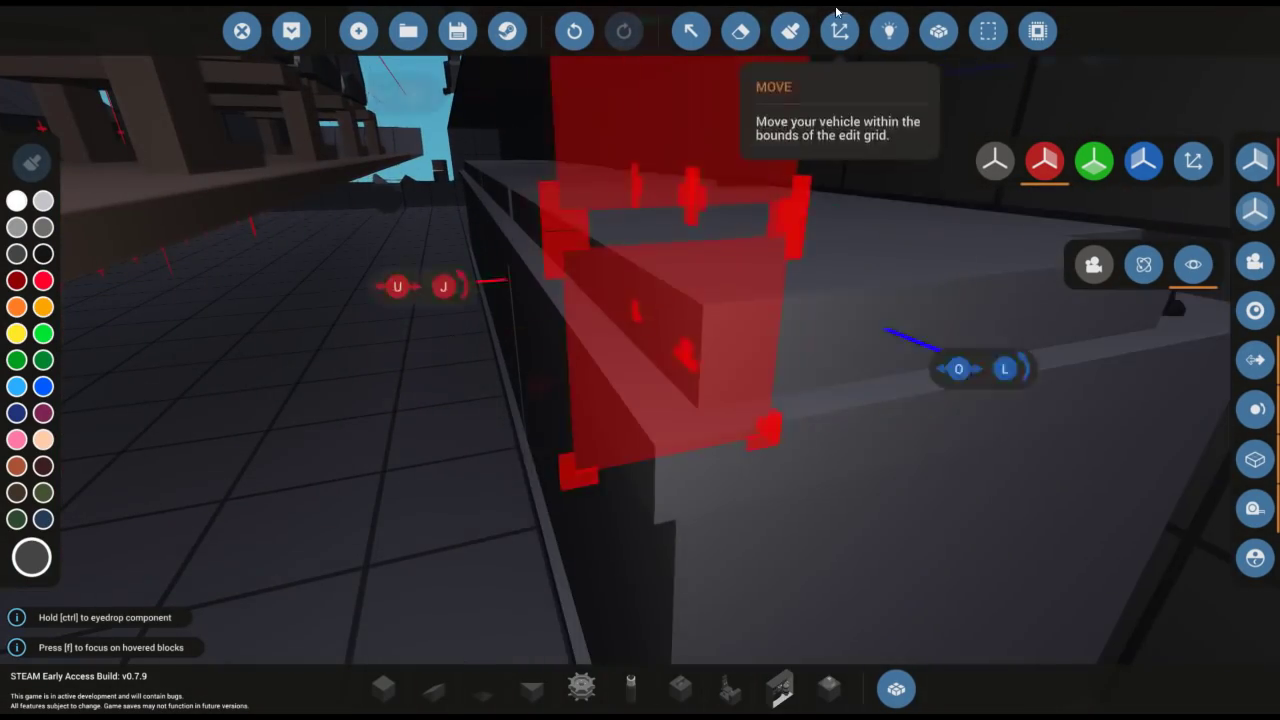
left_click(889, 30)
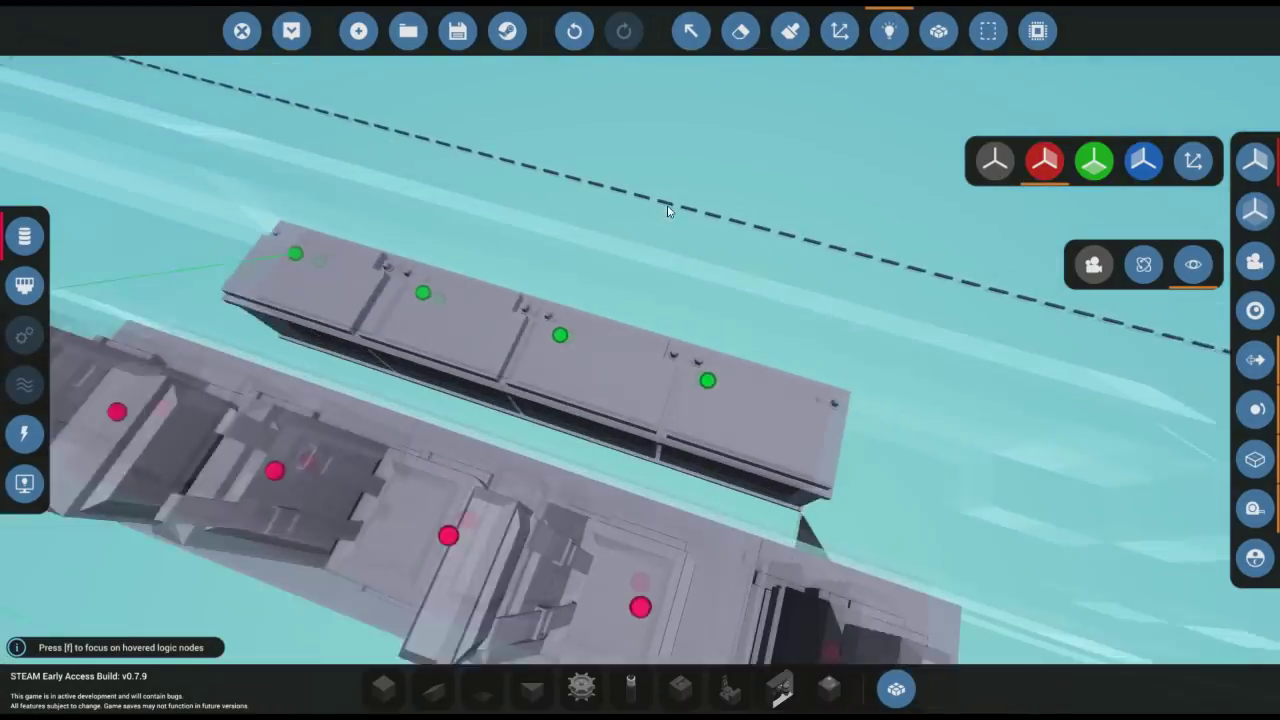
left_click(24, 433)
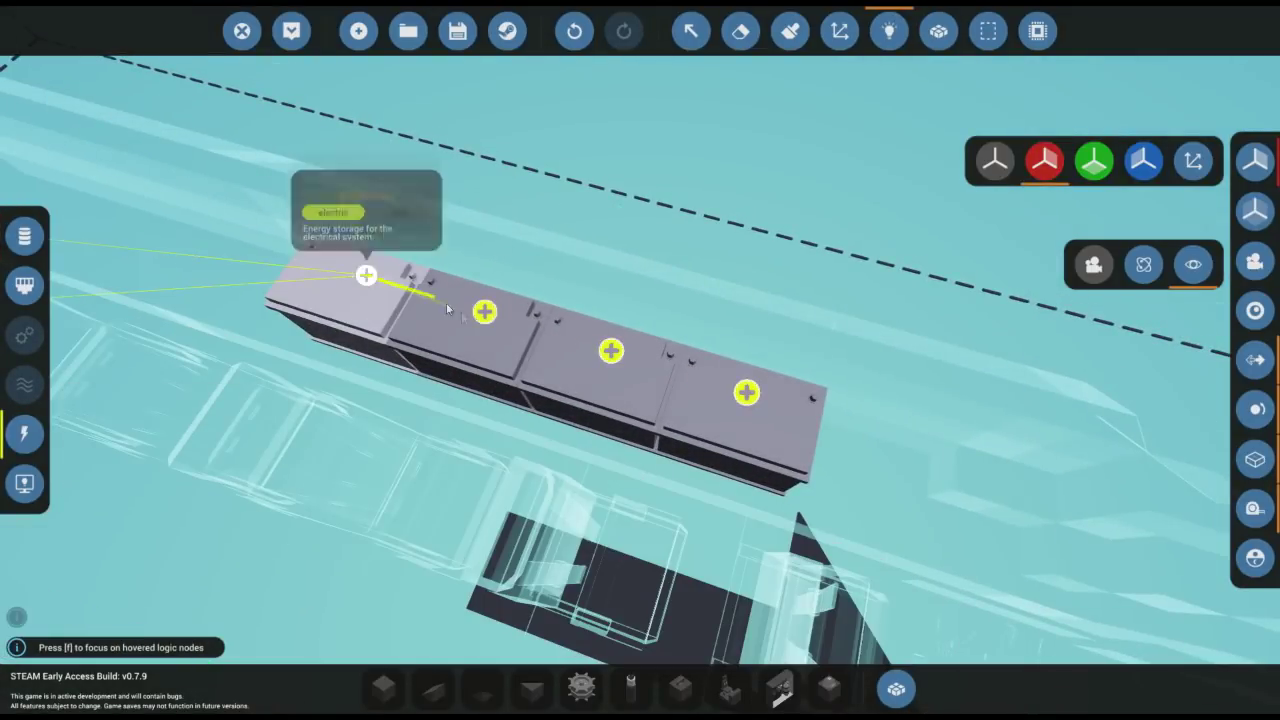
left_click_drag(447, 309, 483, 312)
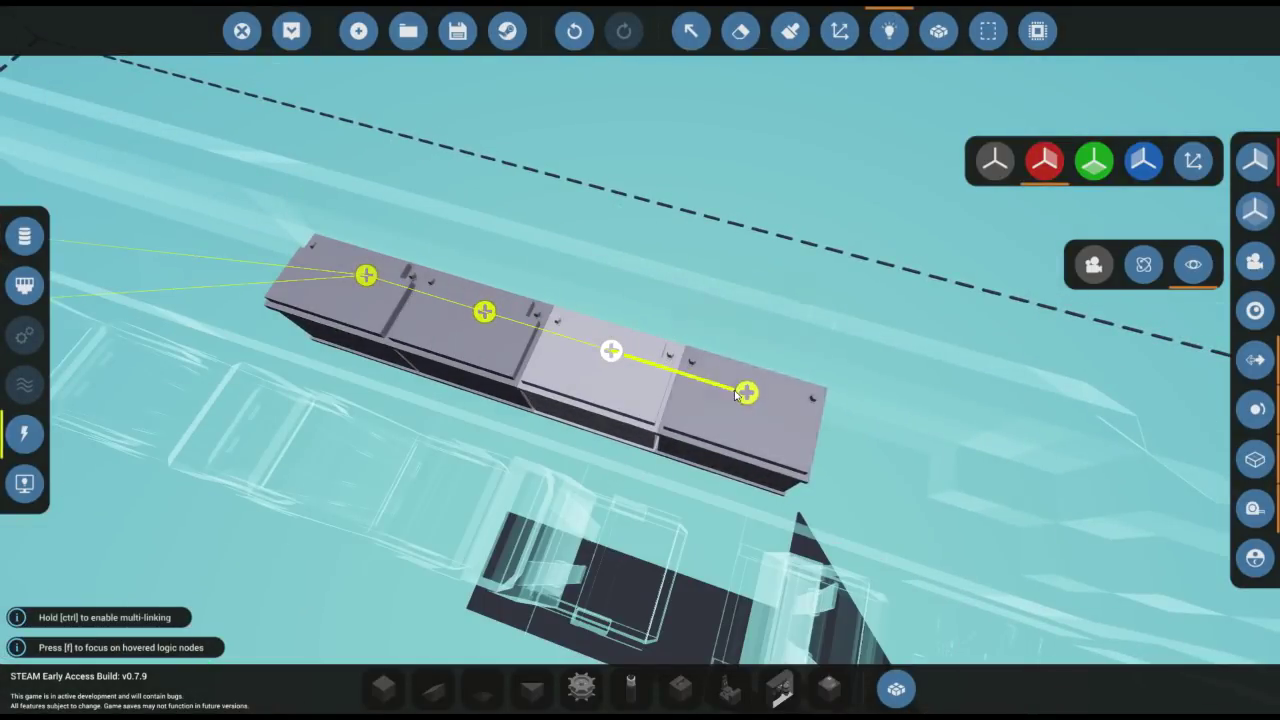
left_click_drag(735, 393, 745, 390)
Step: Chain the other battery row 1→2→3→4 with electric wires and return to block mode
key("f")
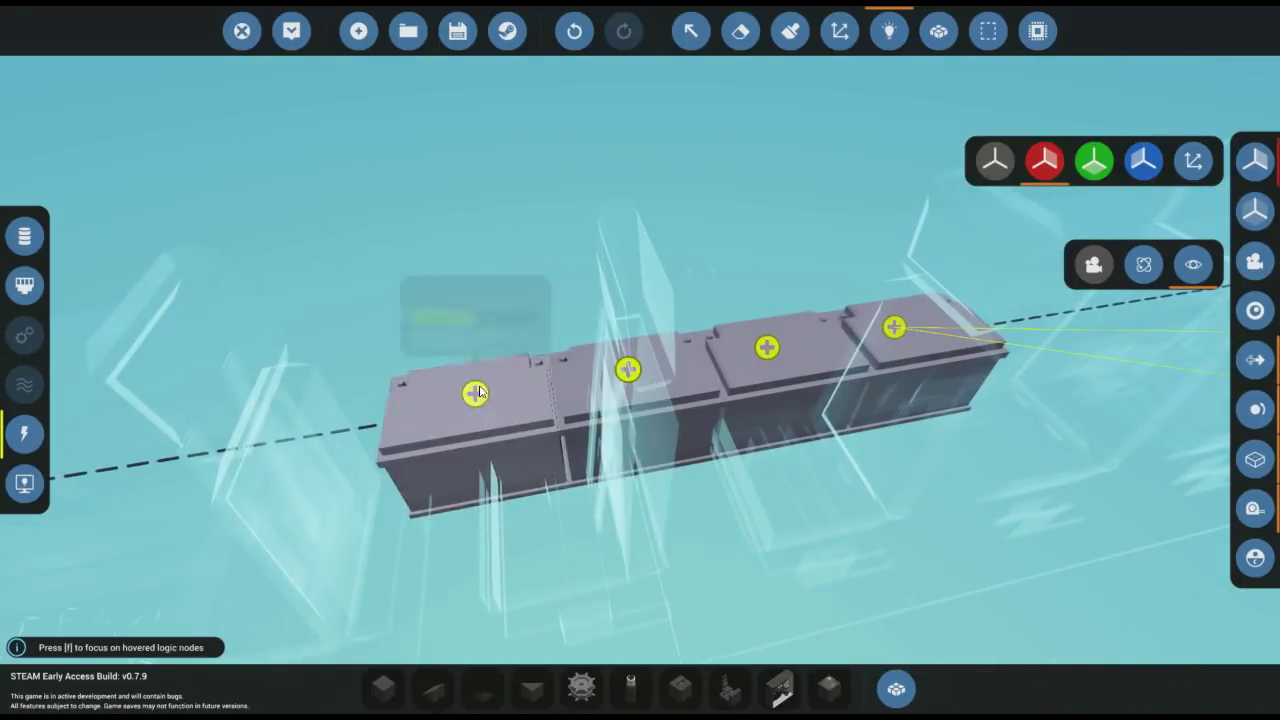
left_click_drag(479, 392, 677, 373)
left_click_drag(762, 350, 766, 347)
left_click_drag(766, 347, 893, 330)
scroll(871, 366, "down", 5)
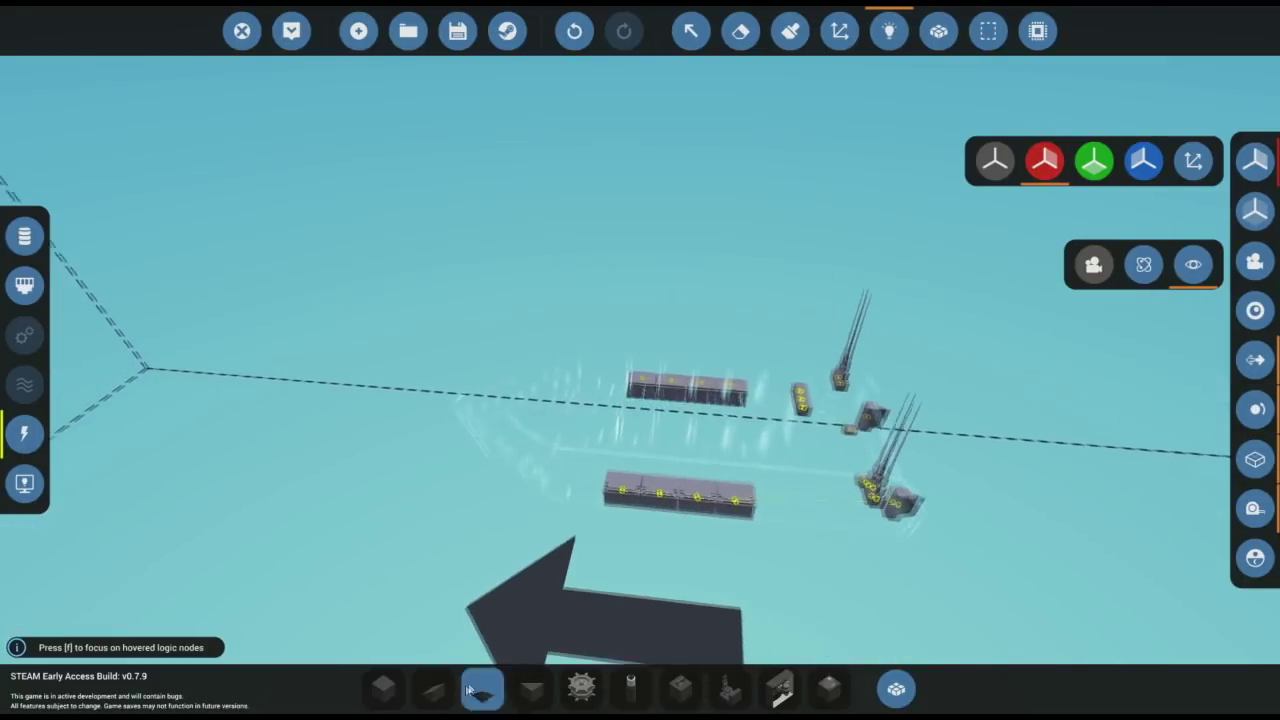
left_click(381, 690)
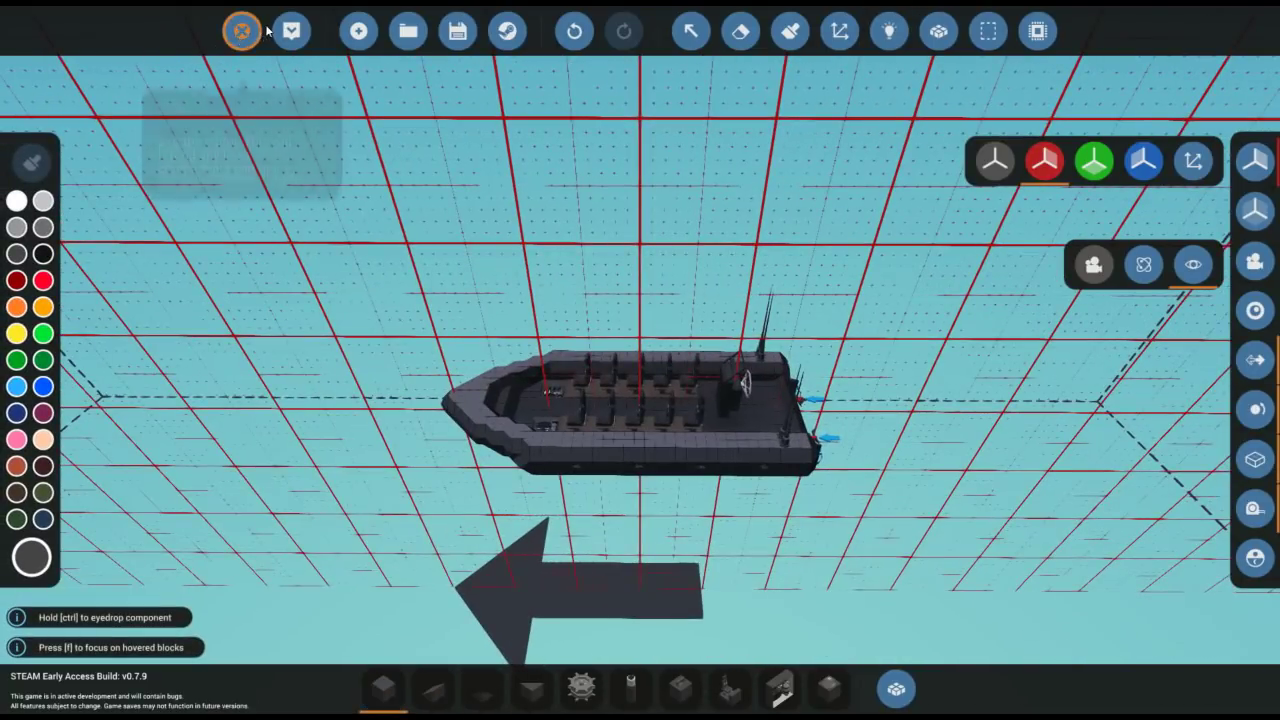
Step: Spawn the updated boat, walk off the dock, swim aboard and take the helm
left_click(312, 40)
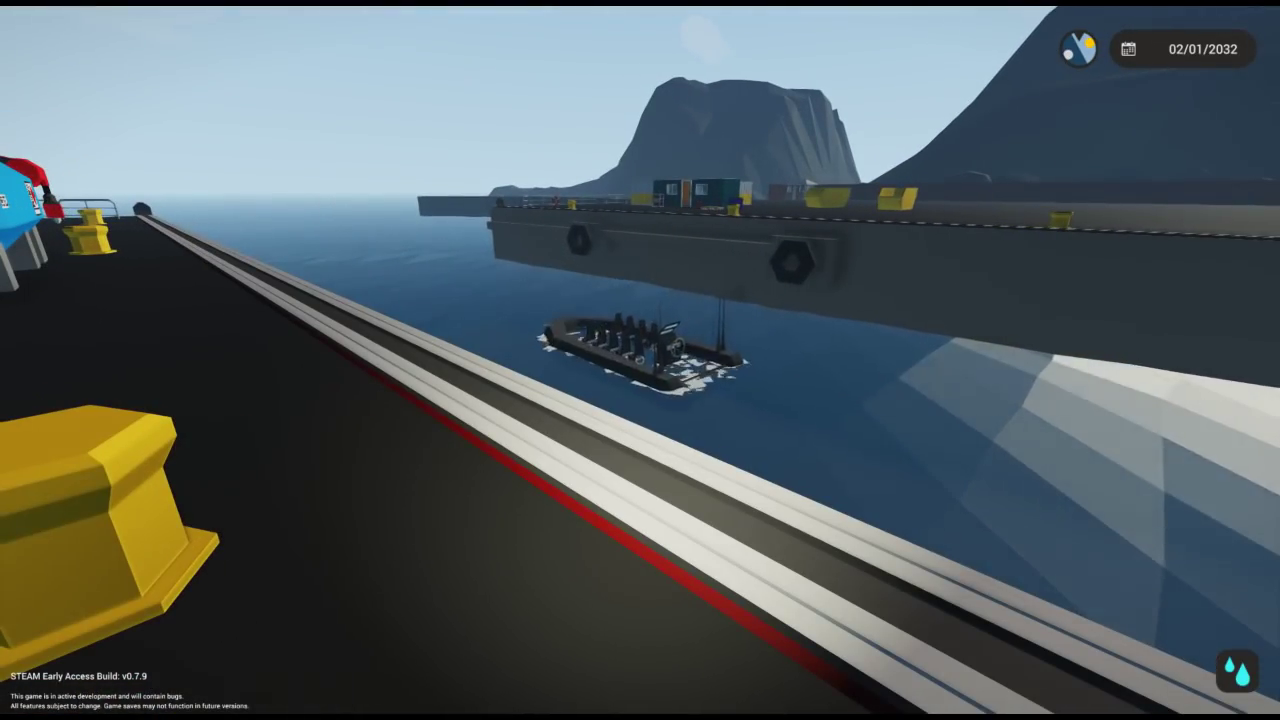
key("w")
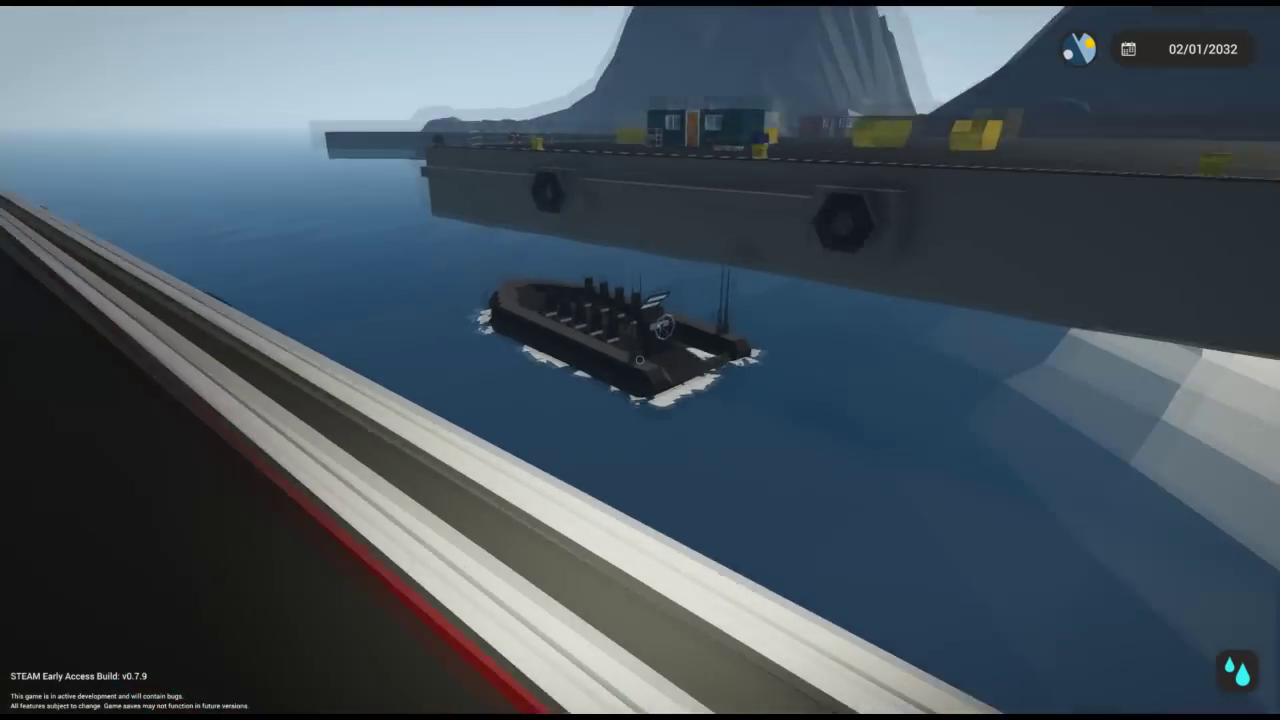
key("w")
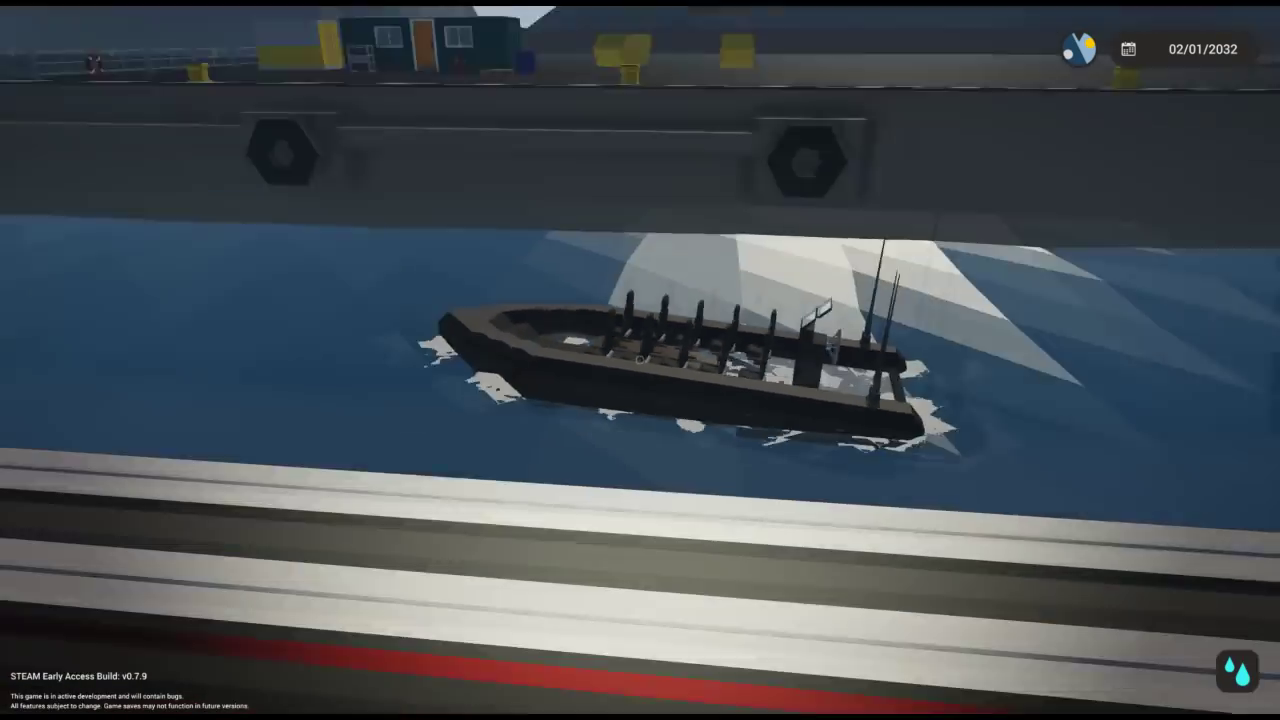
key("w")
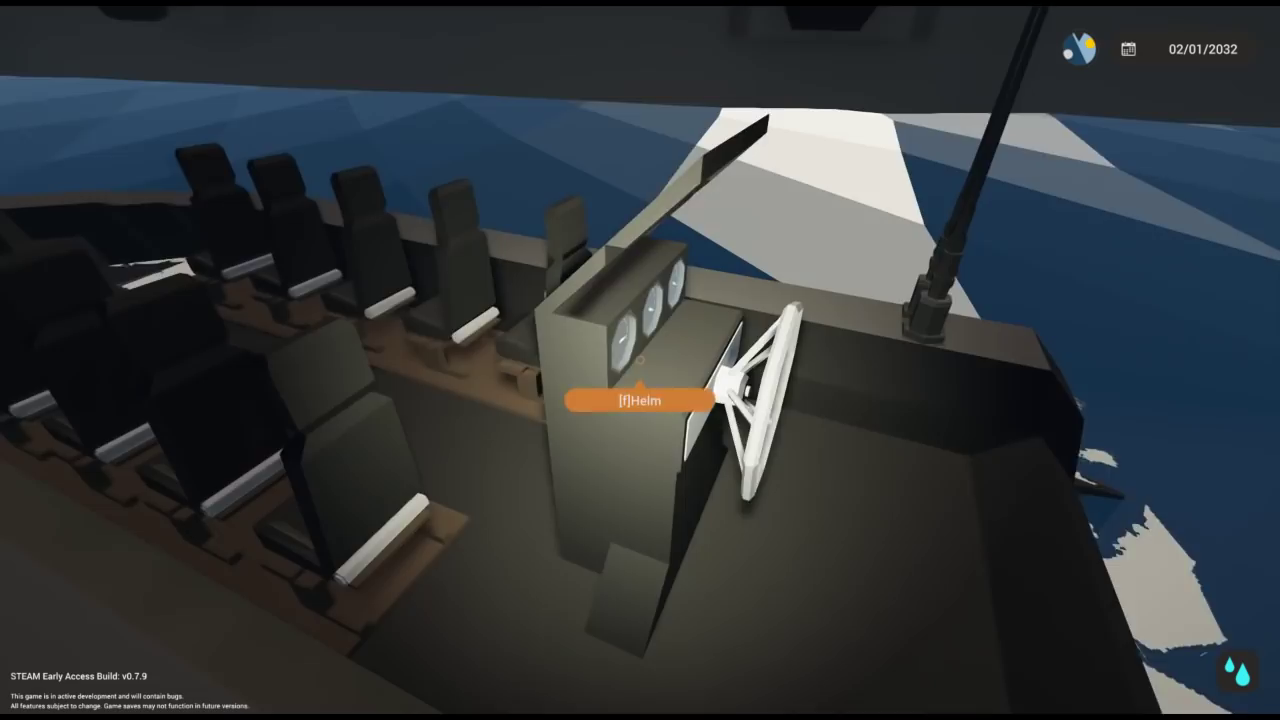
key("f")
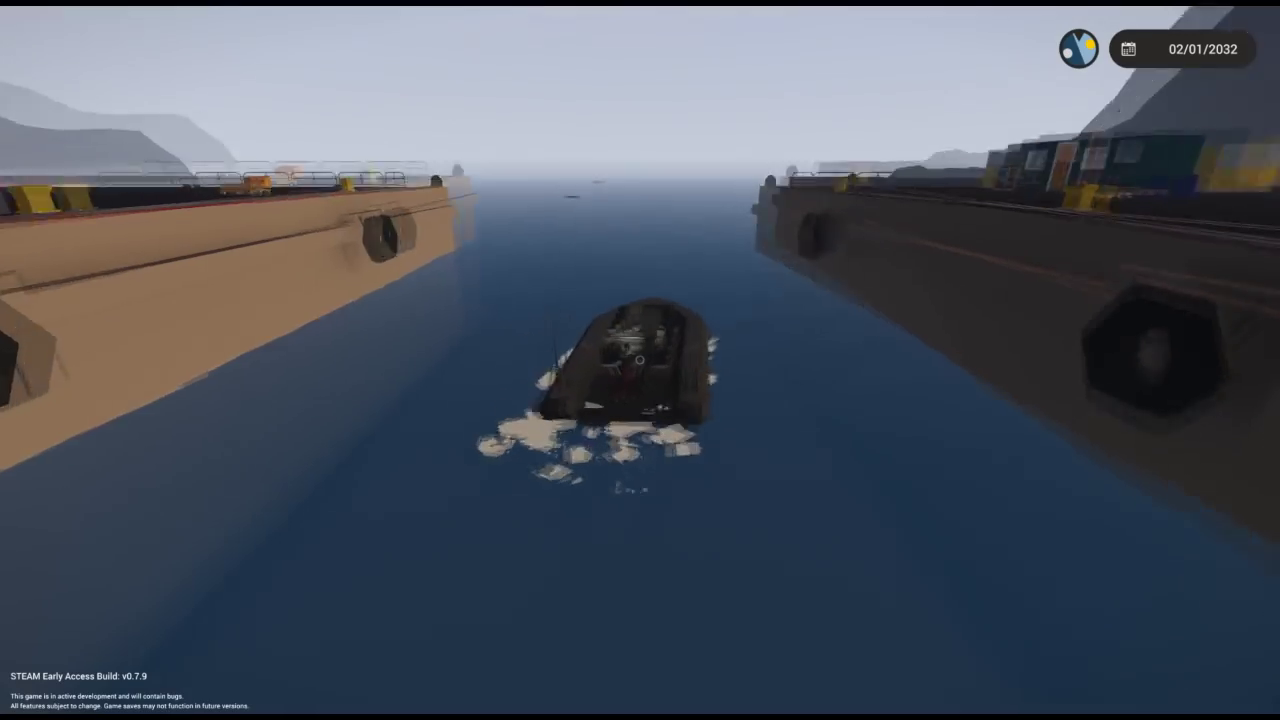
scroll(640, 360, "up", 5)
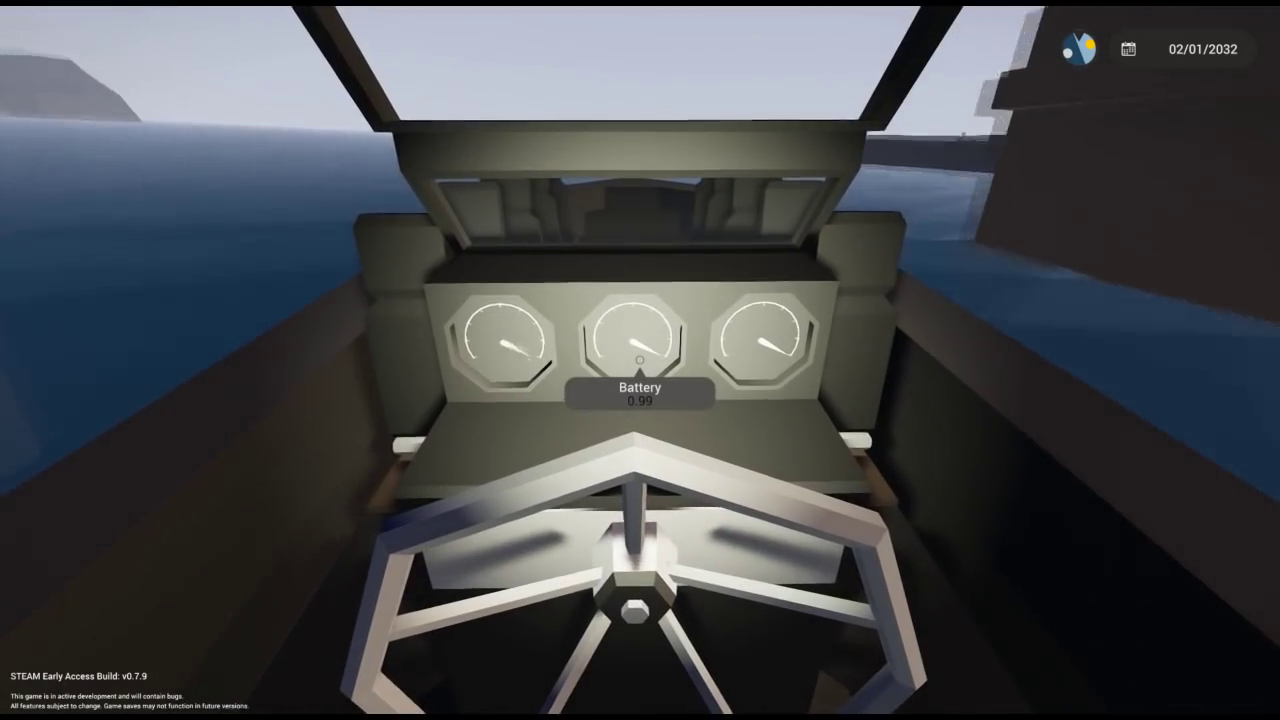